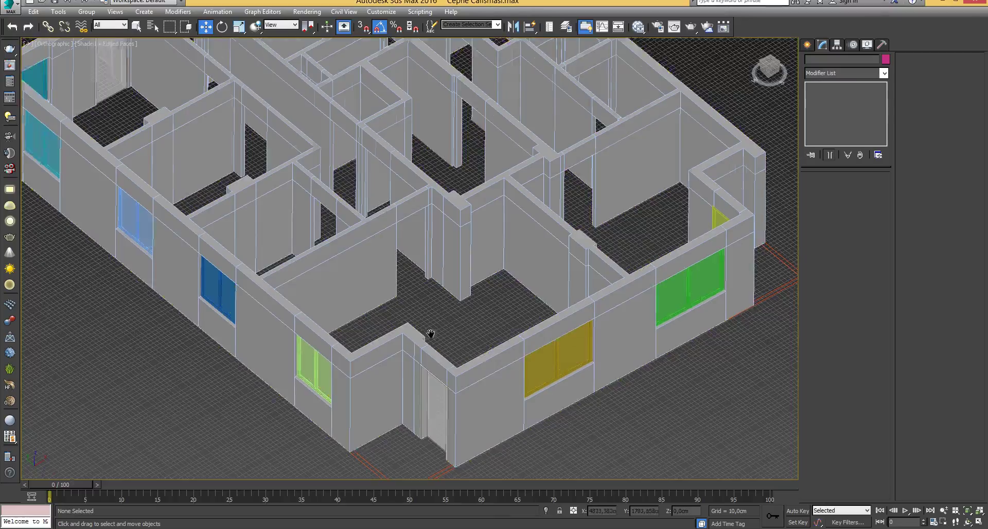
Inspect the pivot doors around the building and the door group at its front corner.
scroll(414, 343, "up", 5)
middle_click_drag(417, 291, 377, 274, "alt")
middle_click_drag(365, 239, 465, 315, "alt")
scroll(263, 286, "up", 5)
scroll(263, 286, "down", 8)
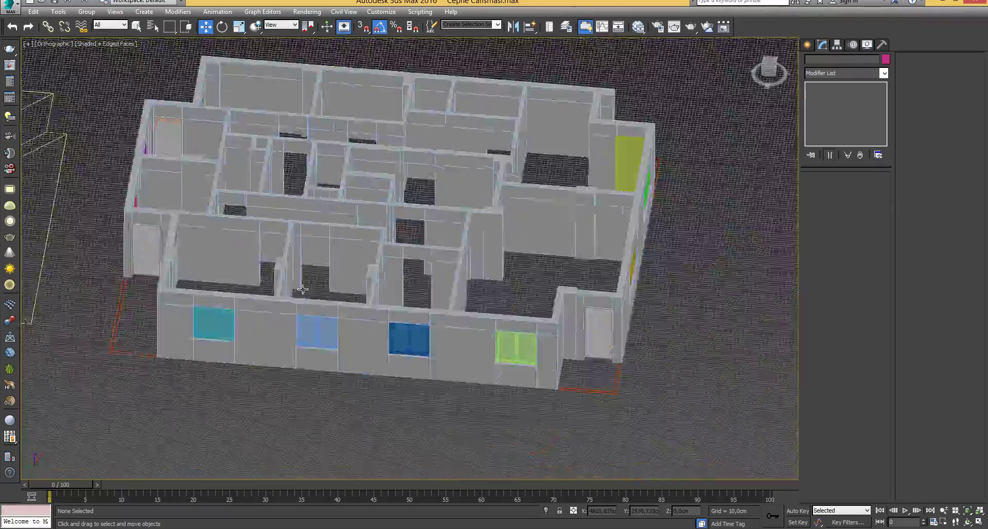
middle_click_drag(302, 289, 270, 282, "alt")
middle_click_drag(188, 257, 217, 253)
scroll(217, 252, "up", 5)
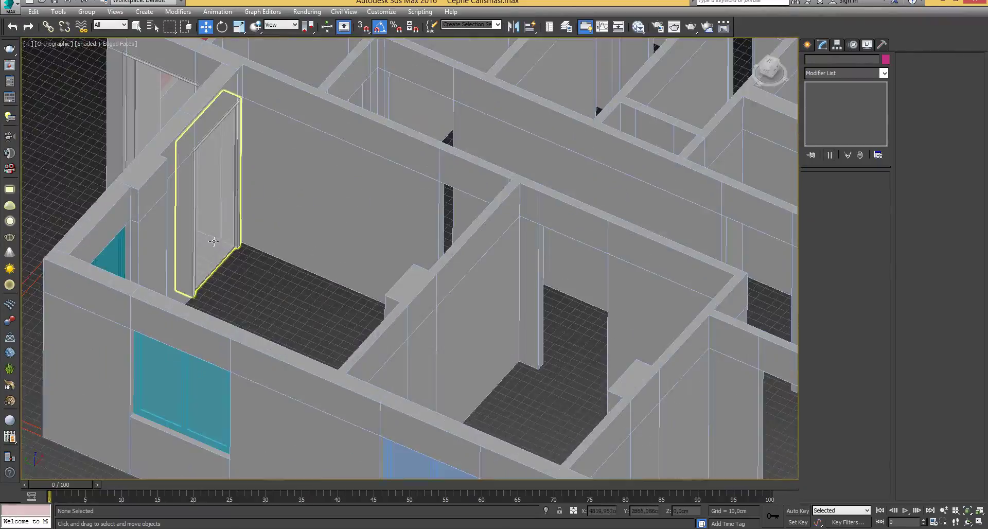
left_click(214, 246)
scroll(212, 237, "up", 2)
left_click(211, 235)
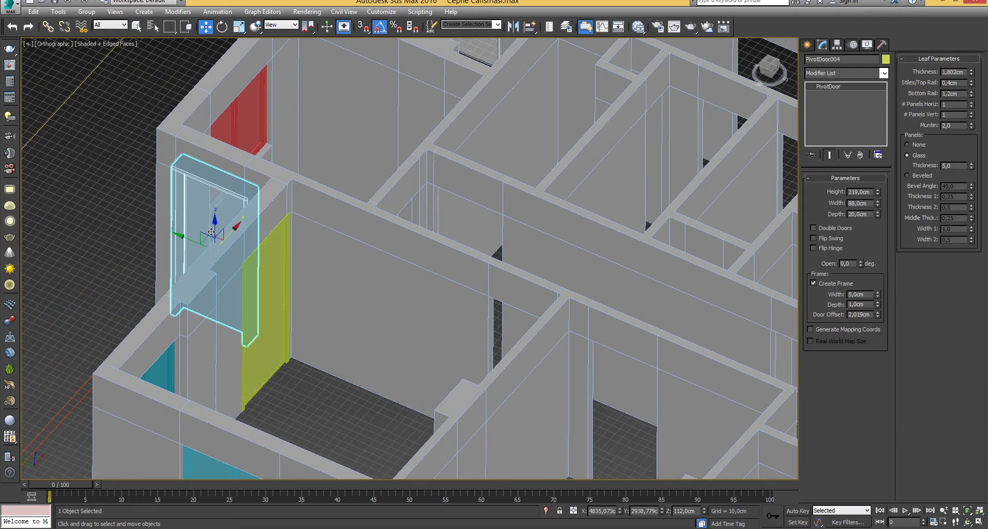
middle_click_drag(240, 218, 234, 355)
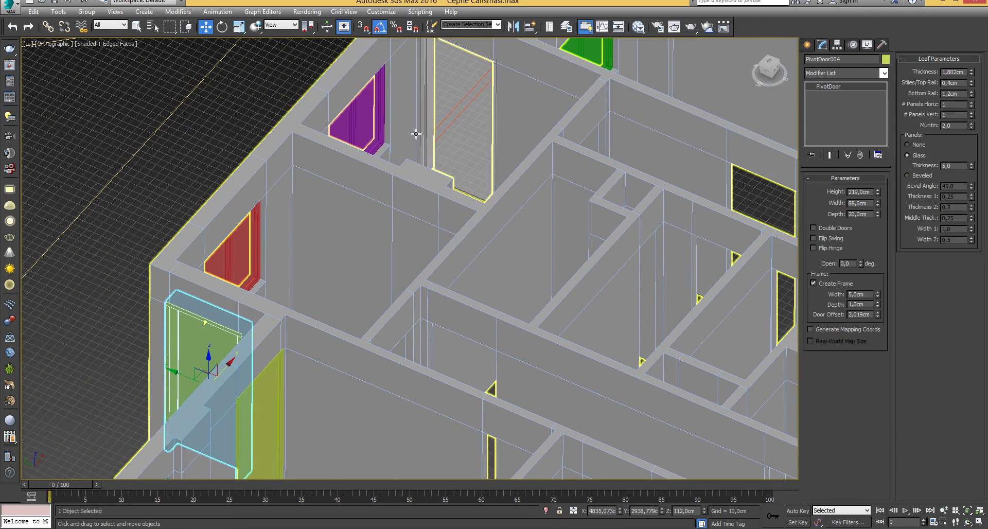
left_click(452, 120)
scroll(498, 216, "down", 6)
scroll(395, 231, "up", 5)
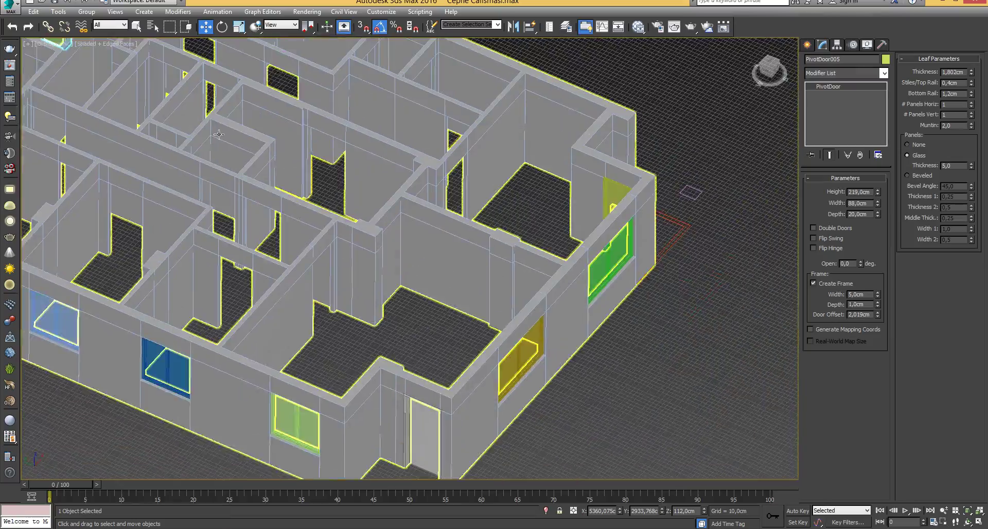
left_click(411, 439)
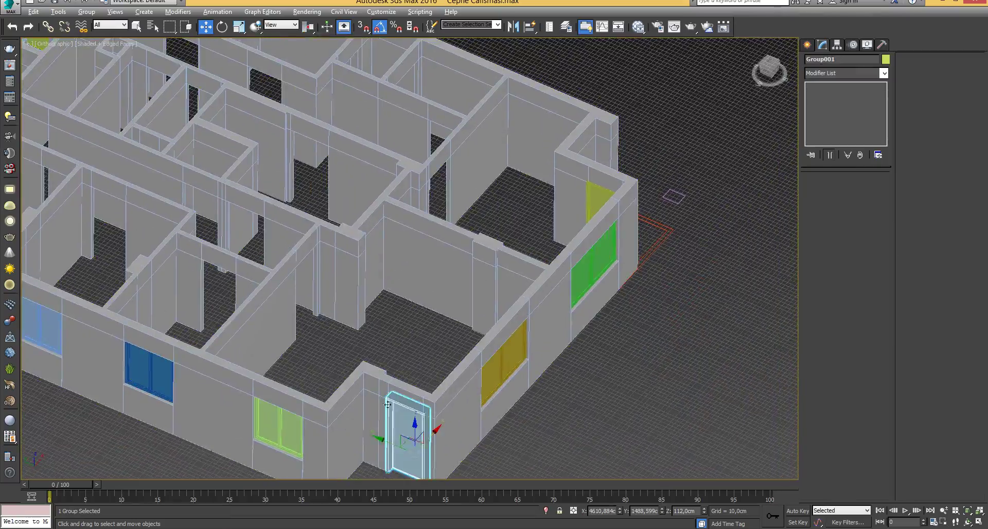
scroll(405, 340, "down", 2)
middle_click_drag(409, 439, 393, 304)
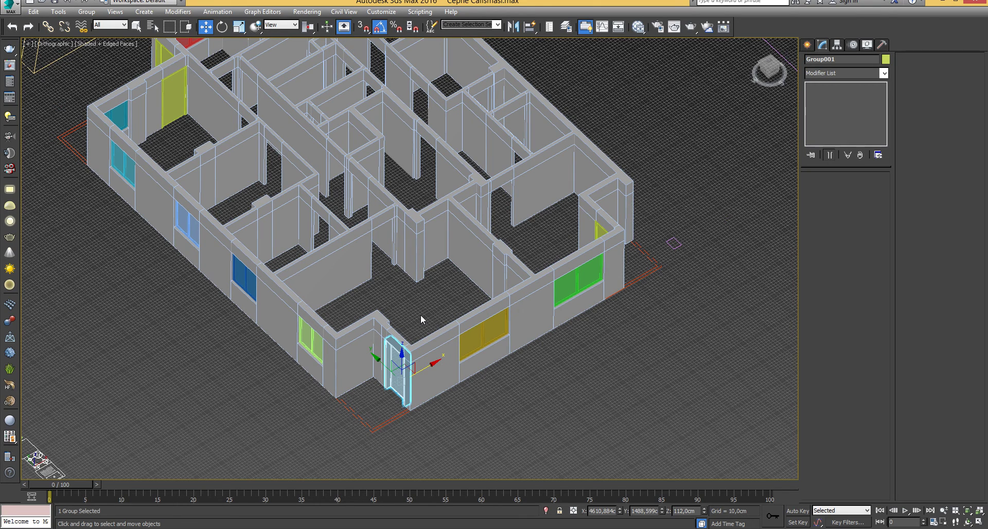
key("Delete")
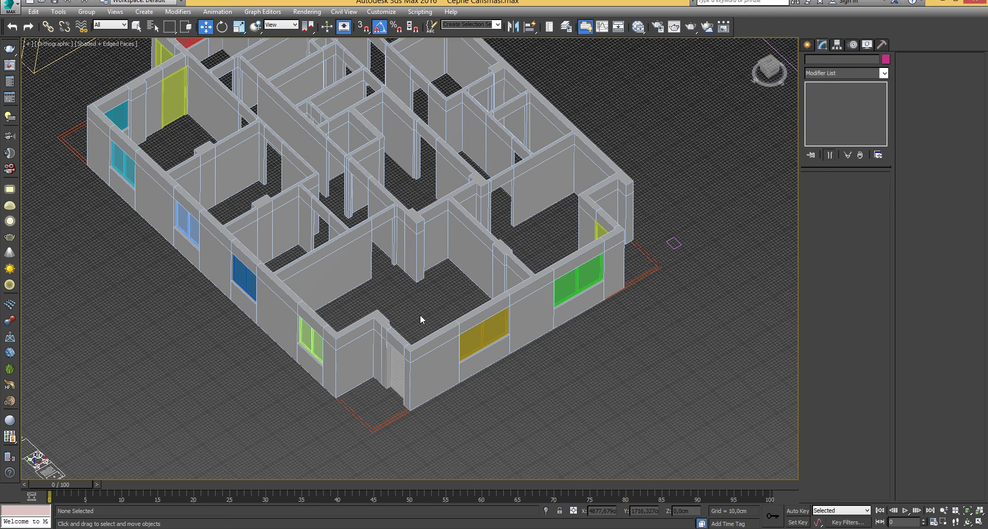
mouse_move(403, 325)
middle_mouse_down()
mouse_move(416, 312)
mouse_move(418, 330)
middle_mouse_up()
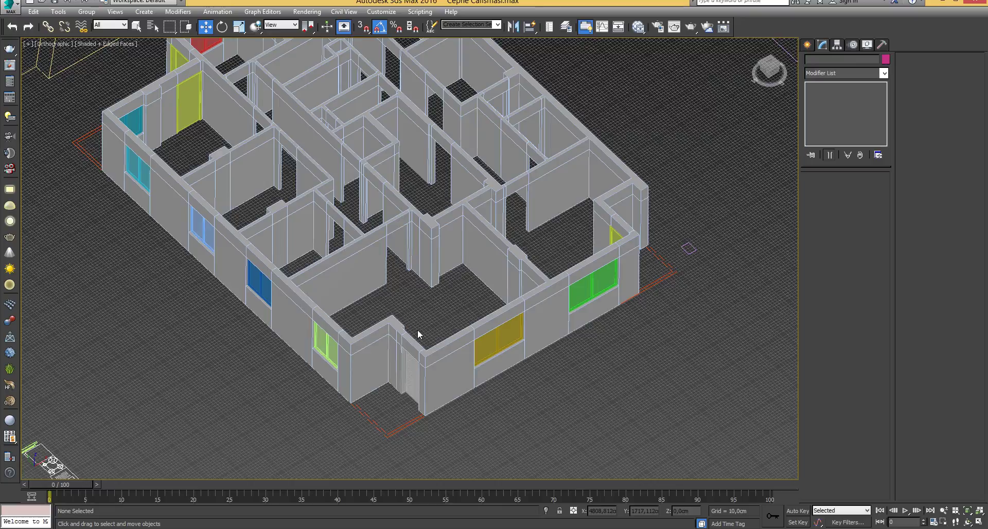
scroll(399, 278, "up", 4)
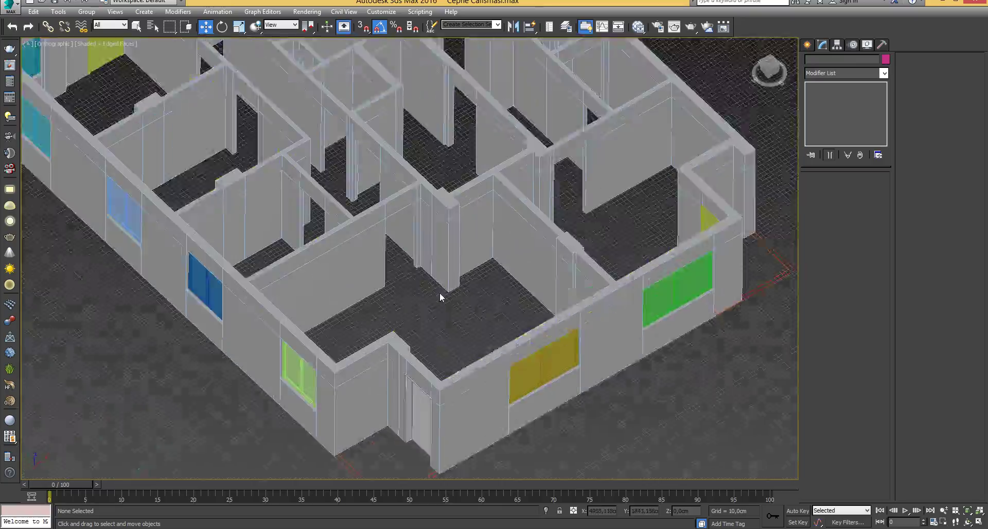
middle_click_drag(439, 314, 398, 318)
scroll(440, 285, "down", 4)
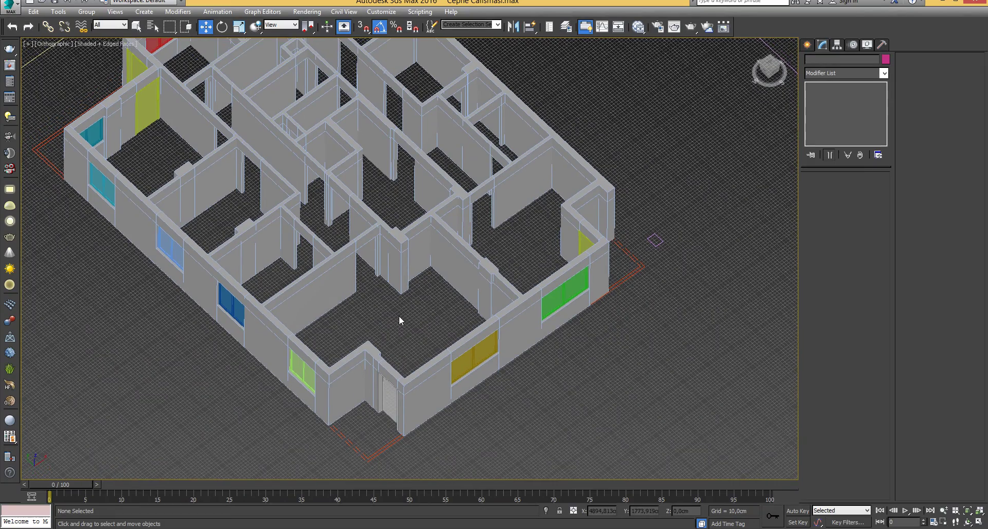
Show the large corner room in the top view, activate the Line spline tool, and enable 2.5D snapping with the Vertex option.
key("t")
key("z")
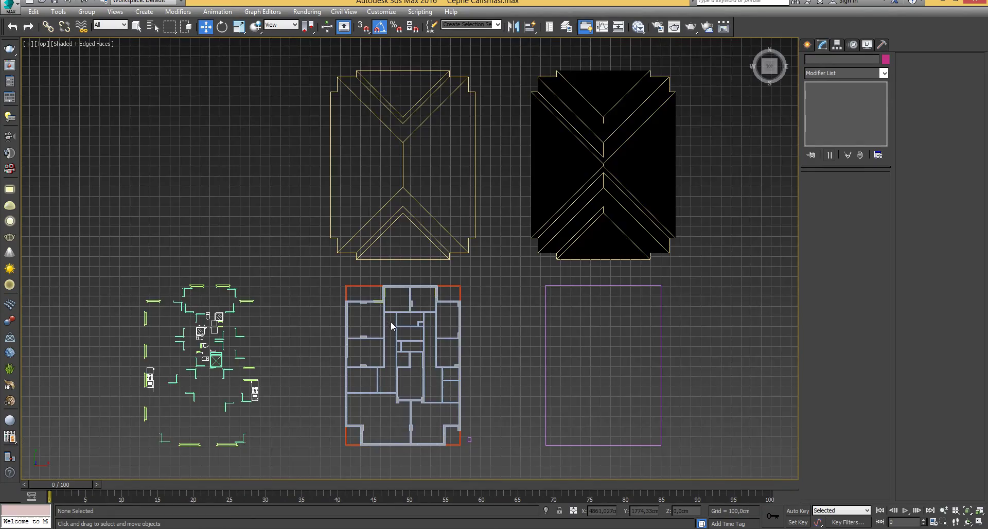
scroll(391, 323, "up", 5)
scroll(381, 340, "up", 6)
scroll(417, 345, "down", 3)
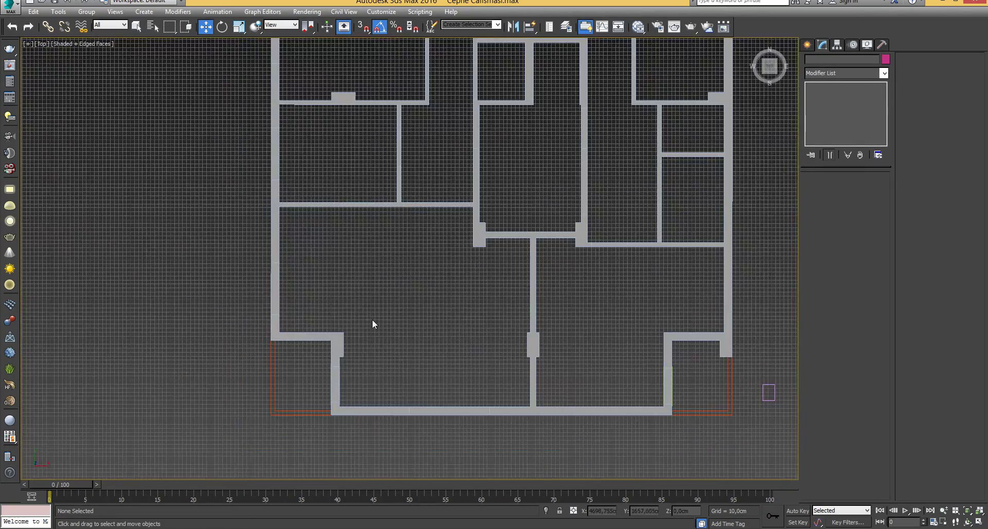
scroll(372, 324, "up", 3)
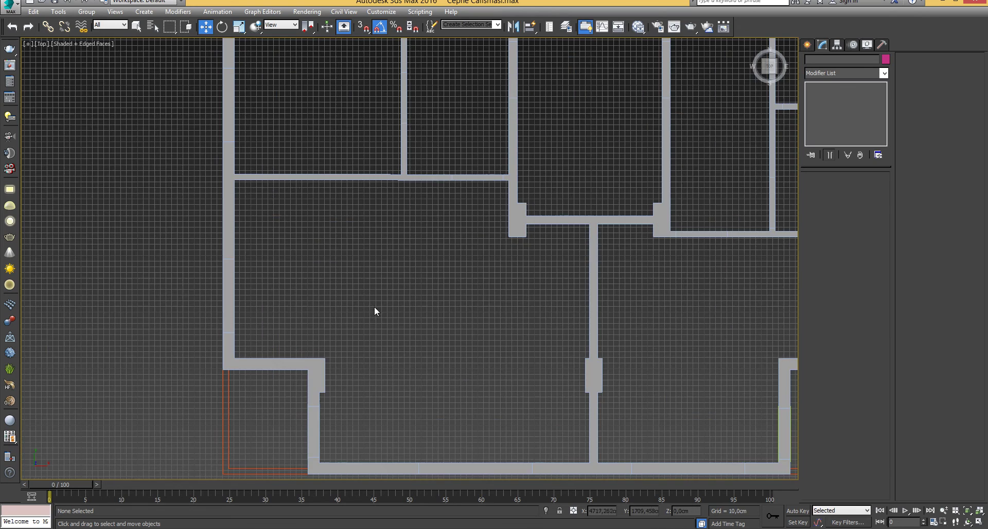
left_click(806, 44)
left_click(823, 62)
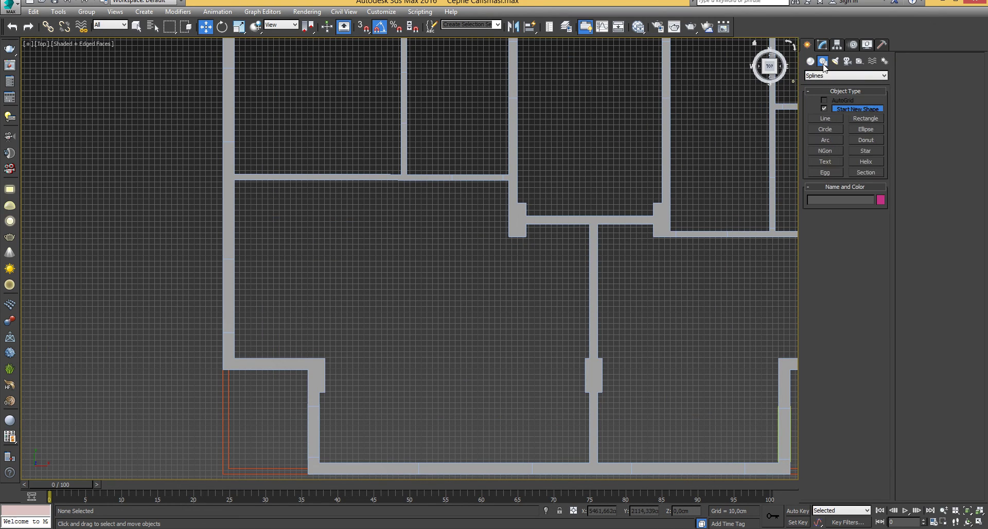
left_click(823, 119)
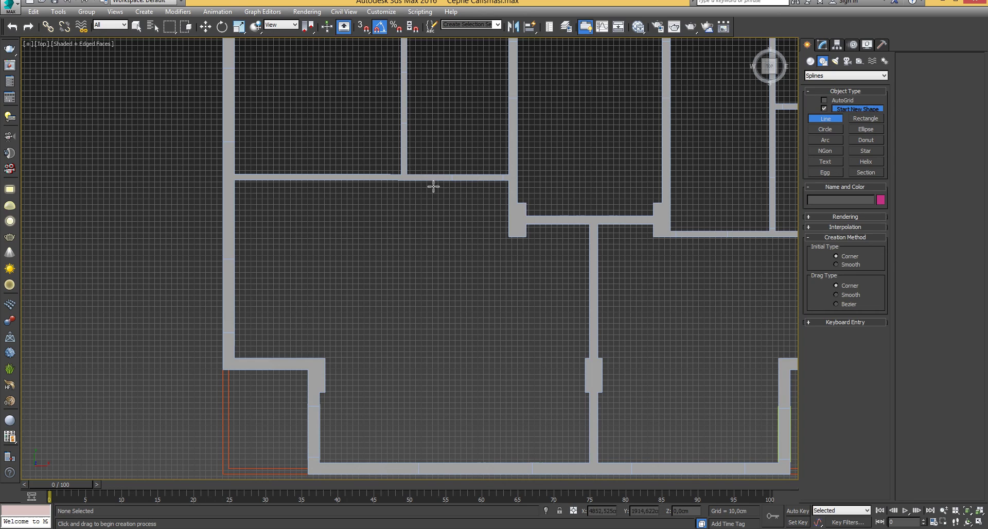
left_click(361, 28)
left_click_drag(362, 29, 361, 55)
right_click(361, 28)
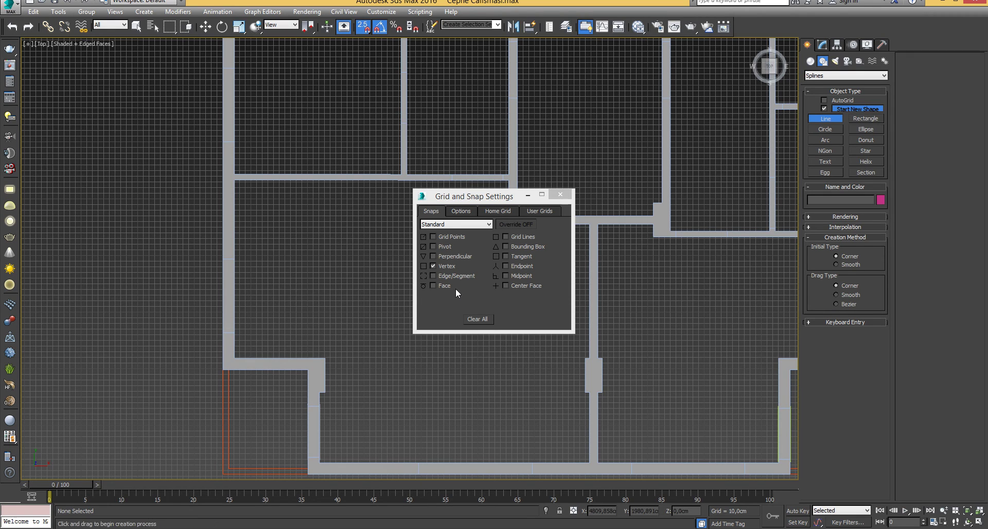
left_click(561, 194)
Trace a line along the room's upper inner wall, around the projecting column, and up to the dividing wall's upper corner.
middle_click_drag(301, 224, 227, 184)
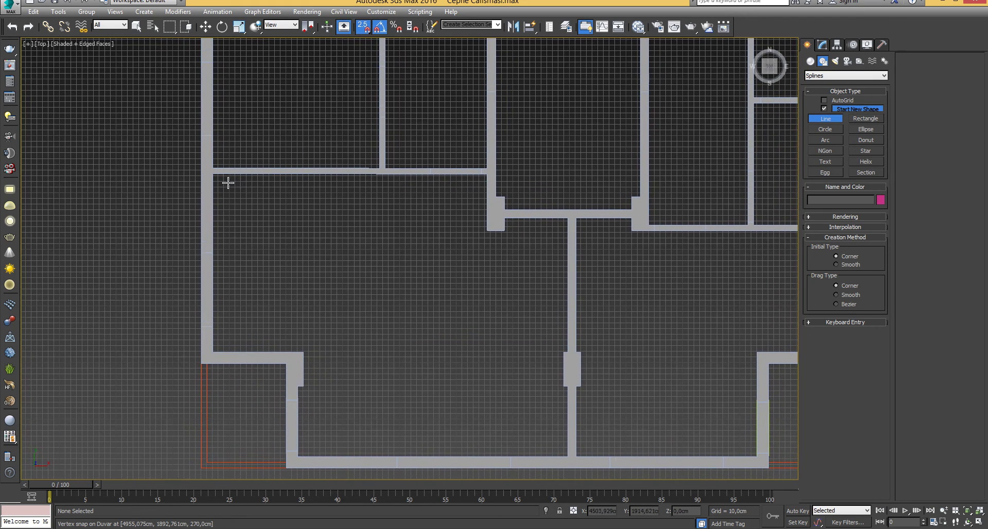
scroll(227, 183, "up", 2)
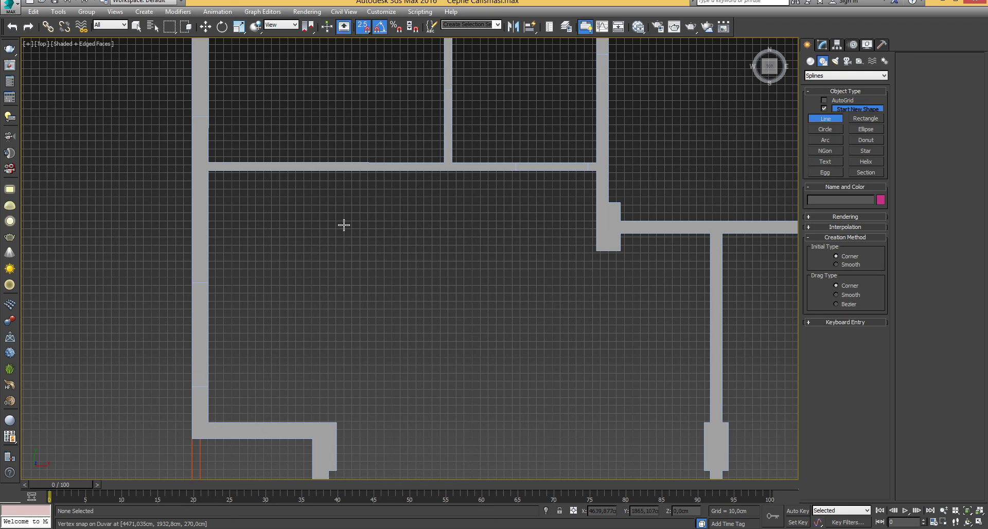
left_click(213, 176)
left_click(595, 172)
left_click(596, 251)
left_click(618, 252)
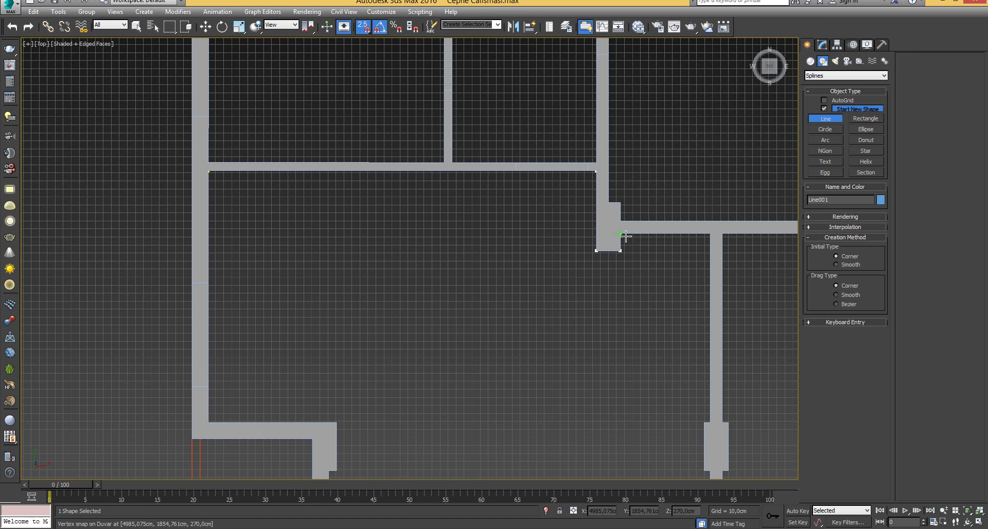
left_click(626, 236)
left_click(706, 233)
Continue the line along the dividing wall, the lower wall and the recessed corner back to its start, and close the spline.
middle_click_drag(645, 391, 511, 178)
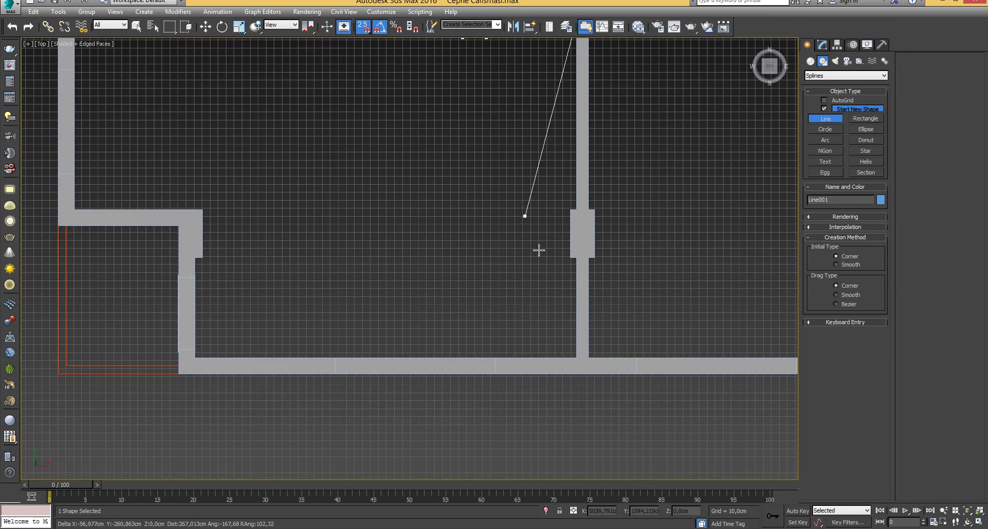
middle_click_drag(539, 250, 523, 210)
left_click(547, 272)
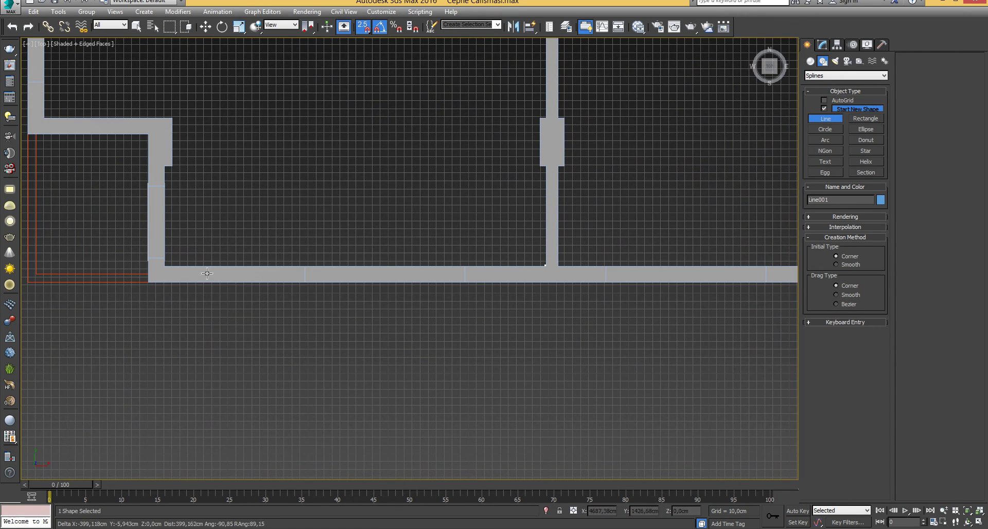
left_click(160, 270)
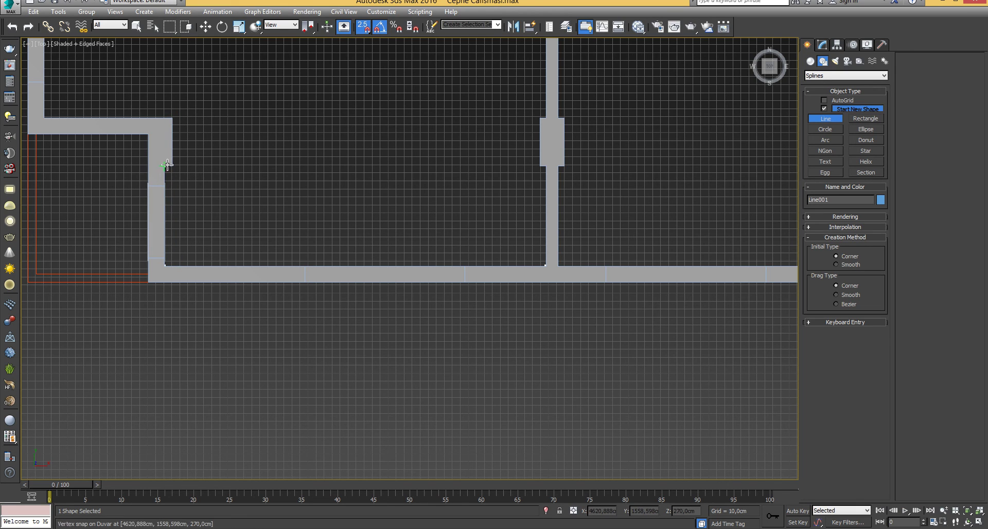
left_click(176, 116)
middle_click_drag(74, 105, 152, 268)
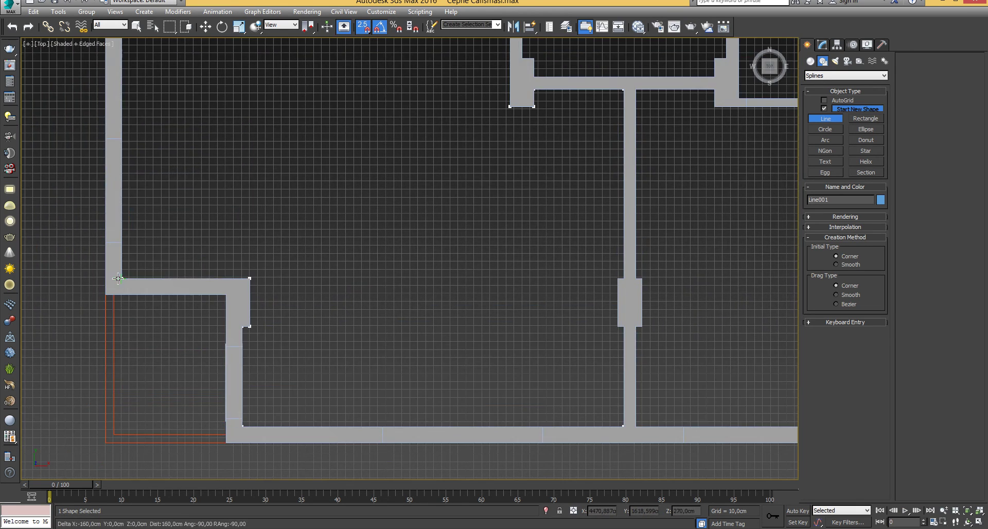
left_click(123, 277)
middle_click_drag(152, 128, 180, 318)
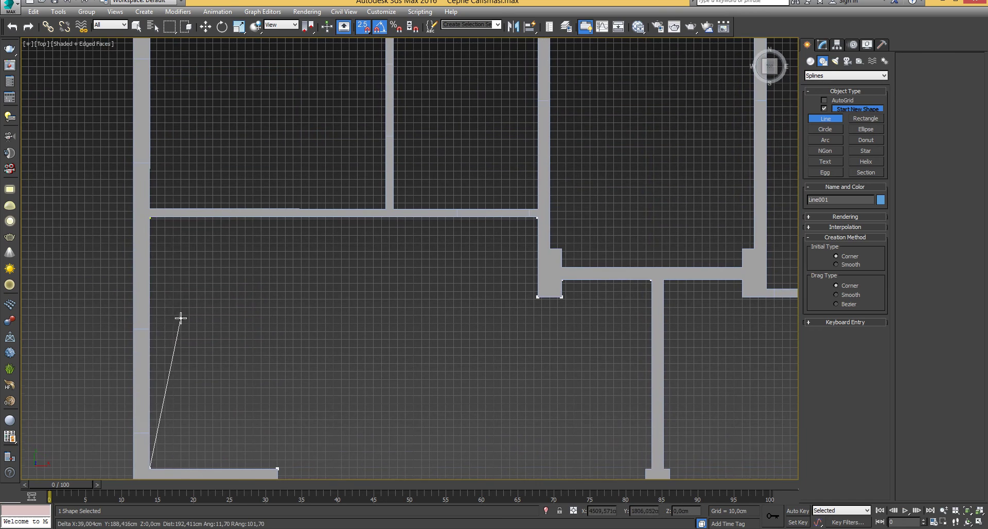
left_click(150, 218)
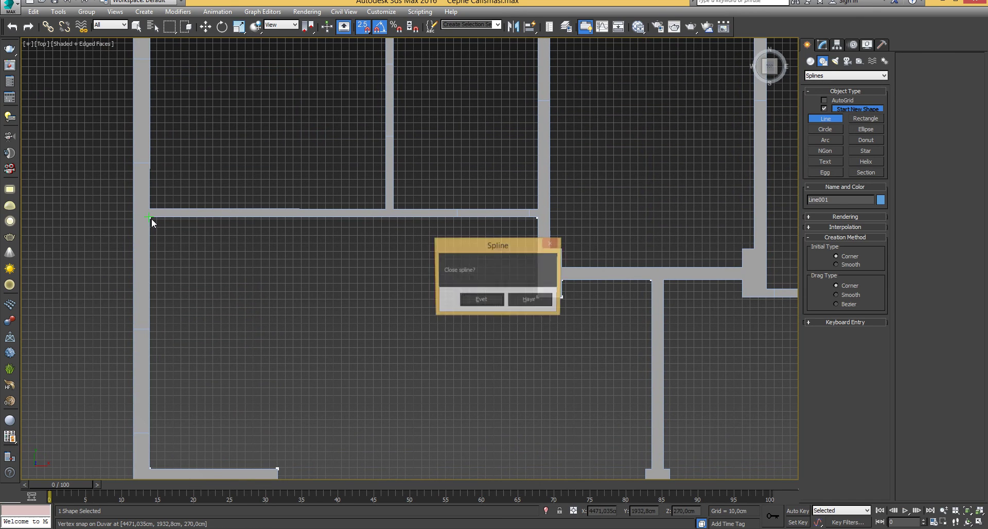
left_click(475, 308)
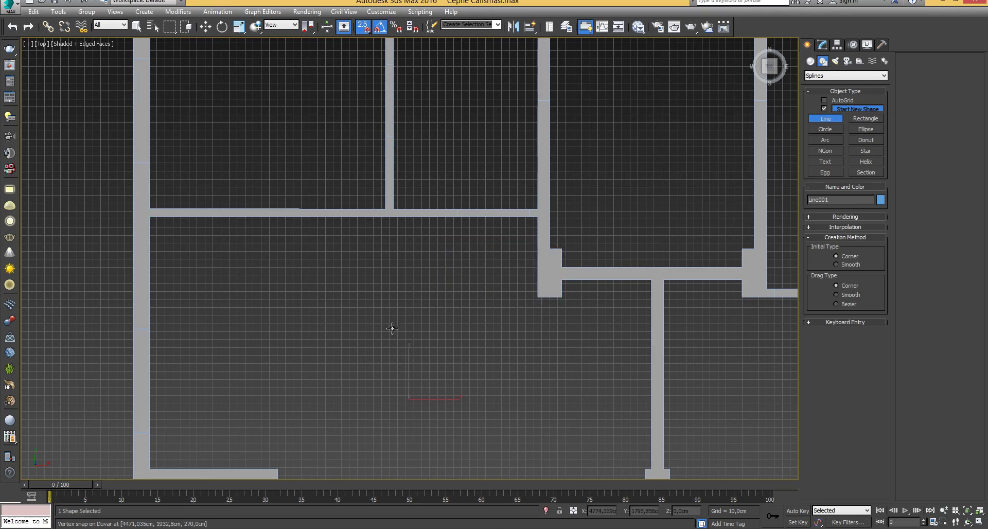
Try converting the closed room outline to an Editable Poly in an angled view, and undo the conversion.
scroll(393, 328, "down", 5)
middle_click_drag(333, 276, 379, 252, "alt")
key("w")
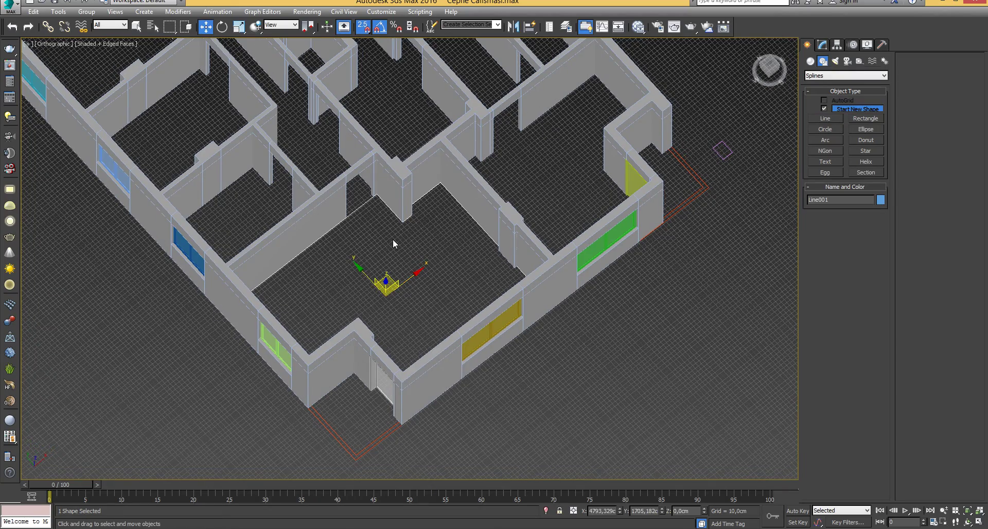
right_click(392, 237)
mouse_move(443, 341)
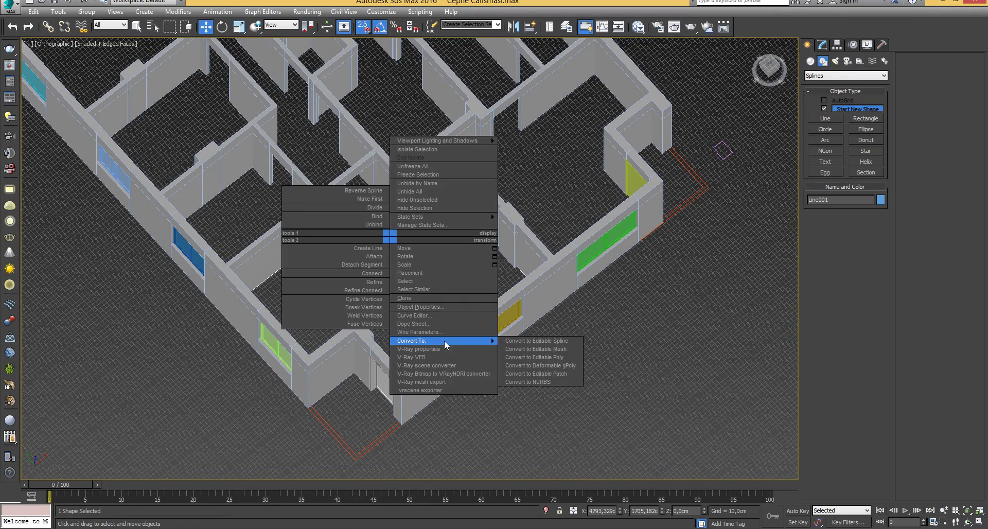
left_click(519, 357)
middle_click_drag(395, 281, 403, 245)
scroll(415, 260, "up", 1)
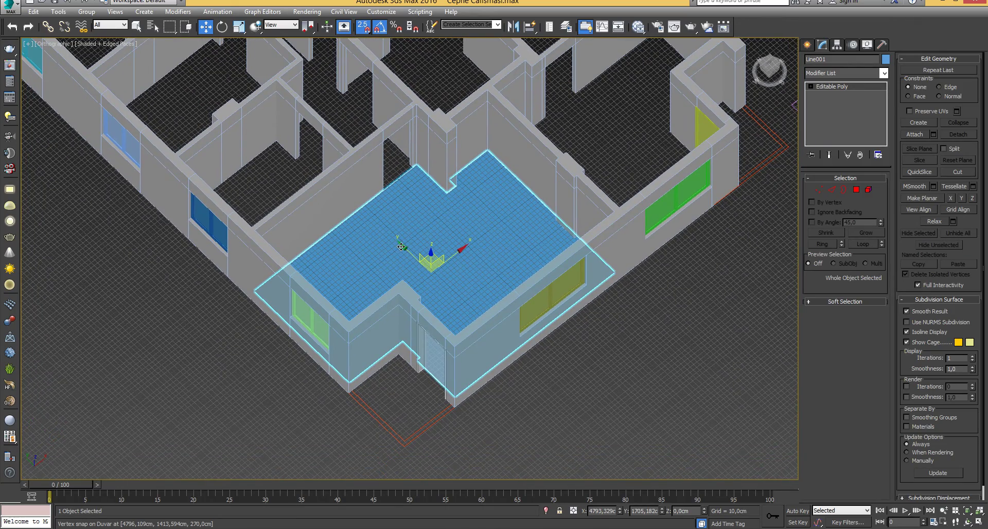
key("ctrl+z")
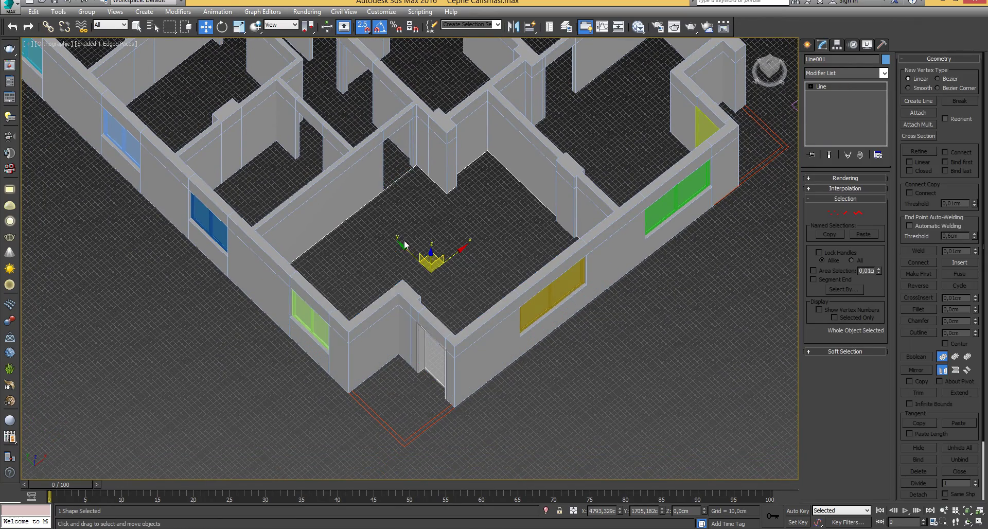
Turn off 2.5D snapping while keeping the room outline selected.
scroll(404, 245, "down", 3)
middle_click_drag(404, 246, 383, 228)
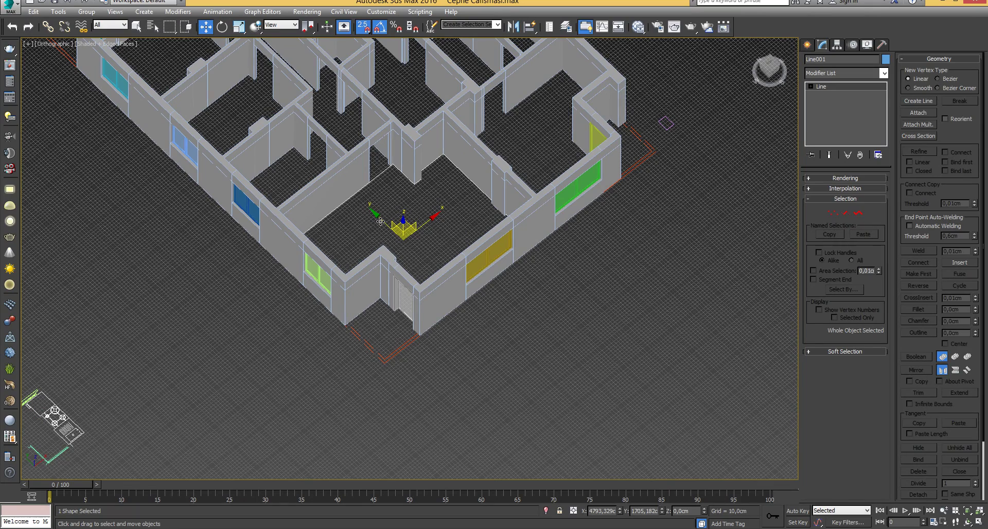
key("s")
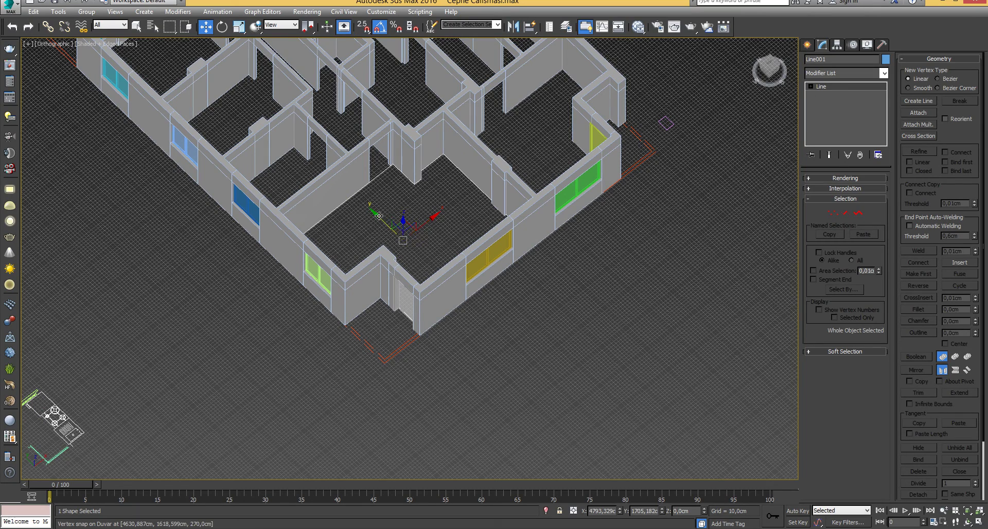
Try to place a copy of the room outline outside the building.
left_click_drag(379, 216, 579, 337, "shift")
left_click(536, 309)
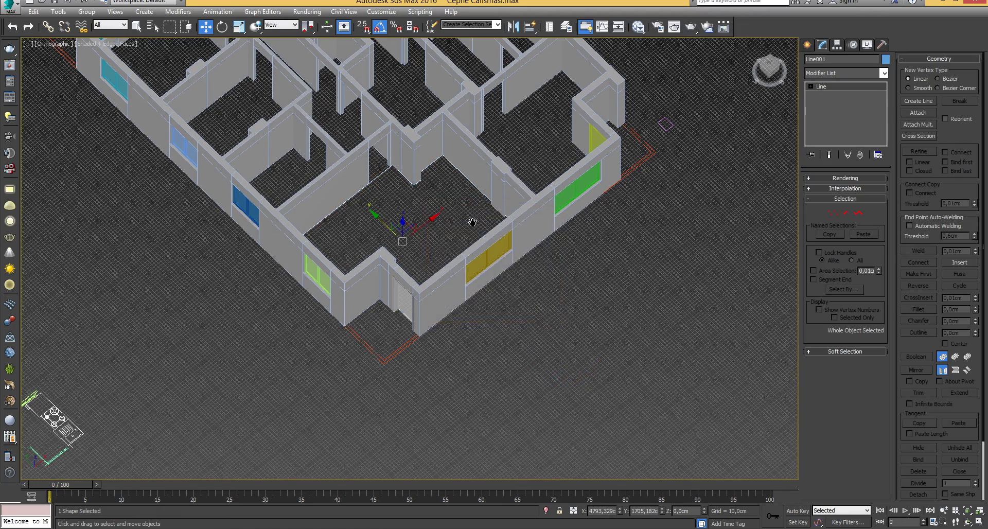
scroll(473, 222, "up", 15)
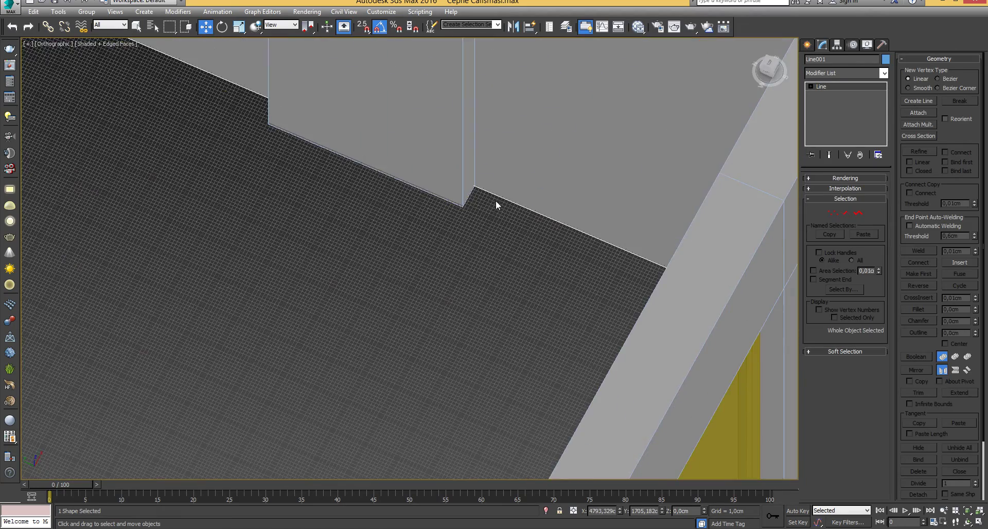
Delete the room outline's segment that runs straight past the column on the dividing wall.
left_click(845, 213)
scroll(439, 293, "down", 5)
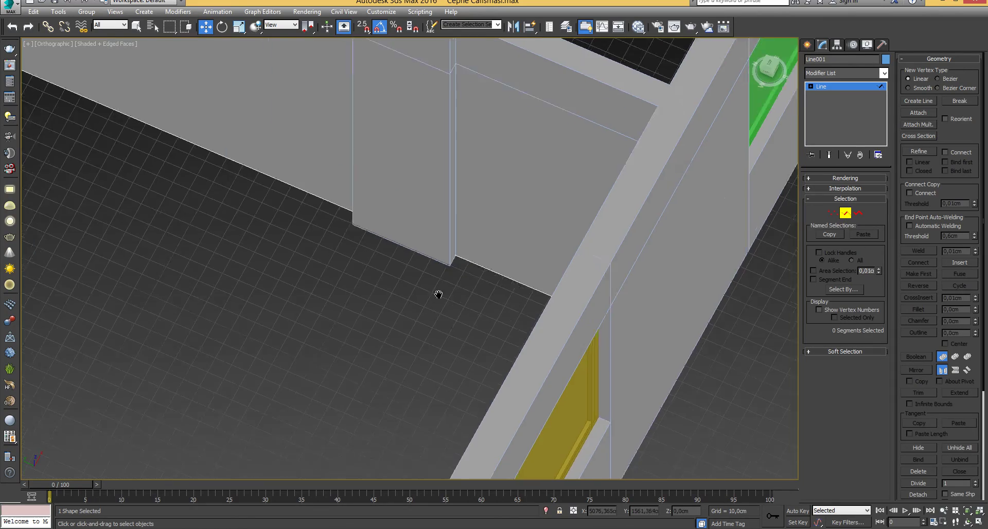
middle_click_drag(426, 326, 355, 268)
scroll(355, 268, "down", 3)
middle_click_drag(432, 258, 489, 258)
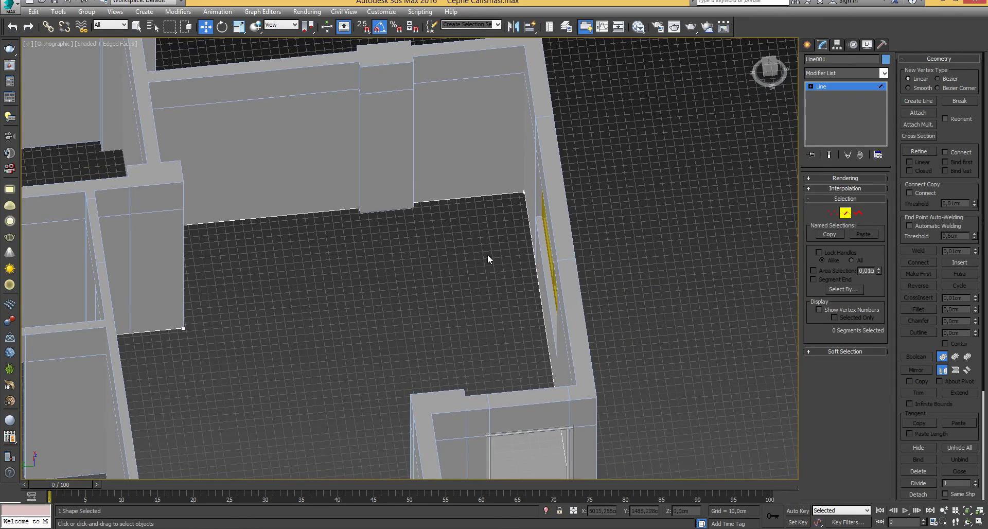
left_click(409, 210)
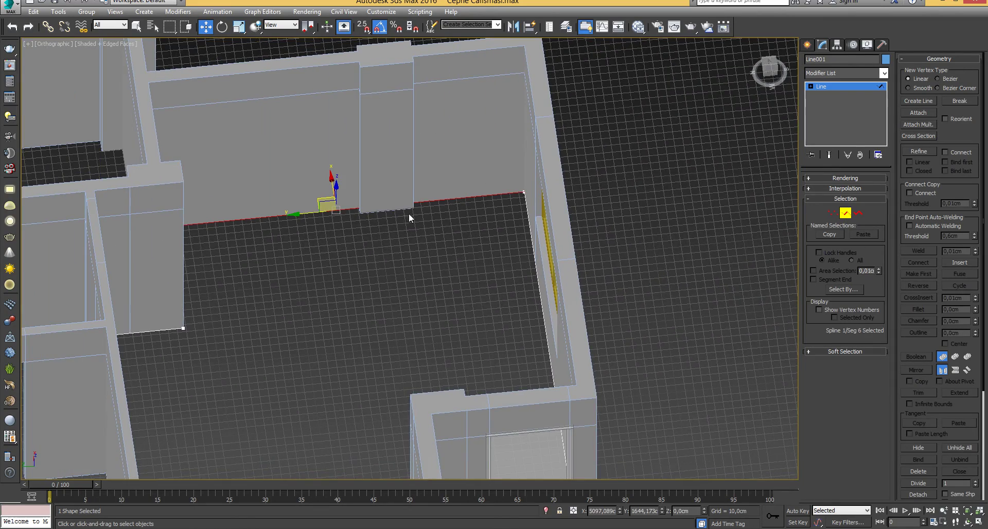
left_click(387, 251)
Within the outline, start a vertex-snapped line at the dividing wall's upper corner in Top view and run it down to the column's upper outer corner.
key("t")
key("z")
scroll(354, 263, "down", 2)
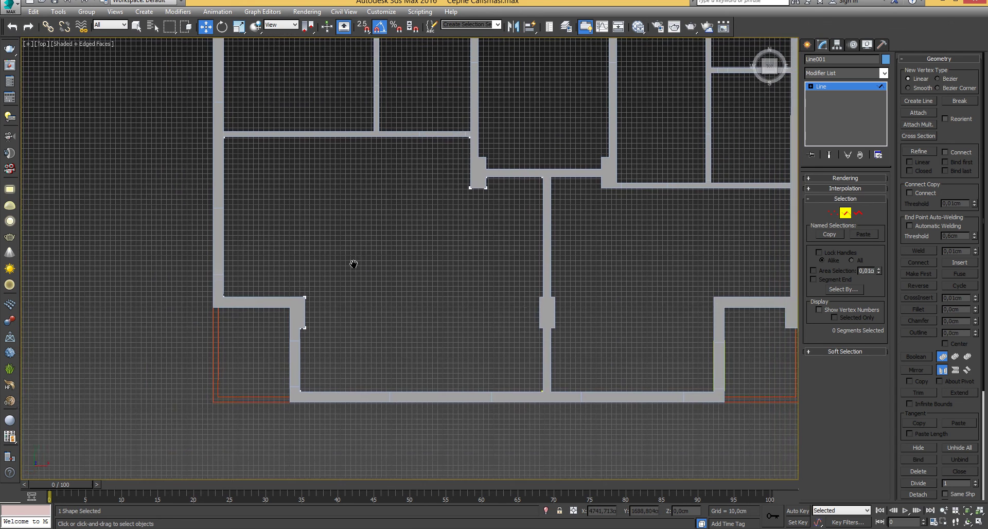
middle_click_drag(354, 263, 328, 272)
left_click(911, 102)
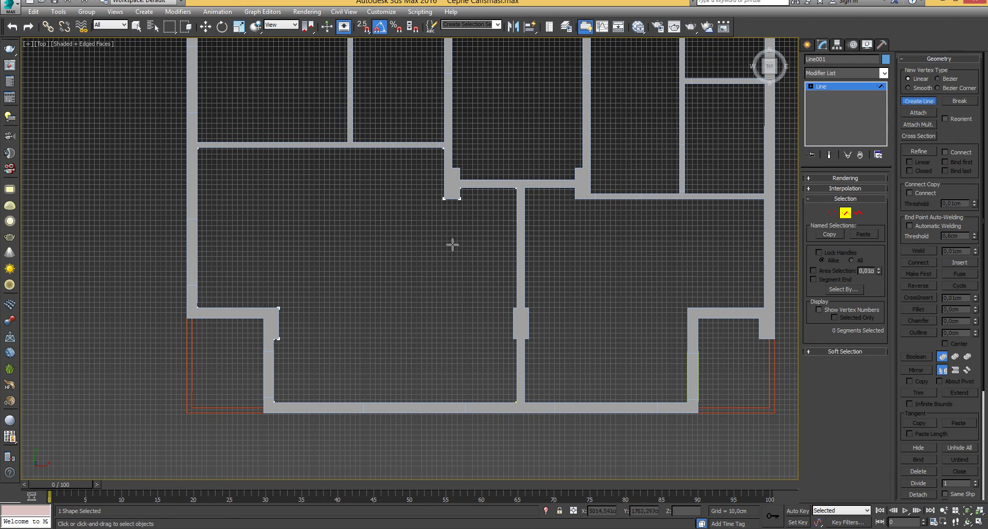
scroll(452, 242, "up", 5)
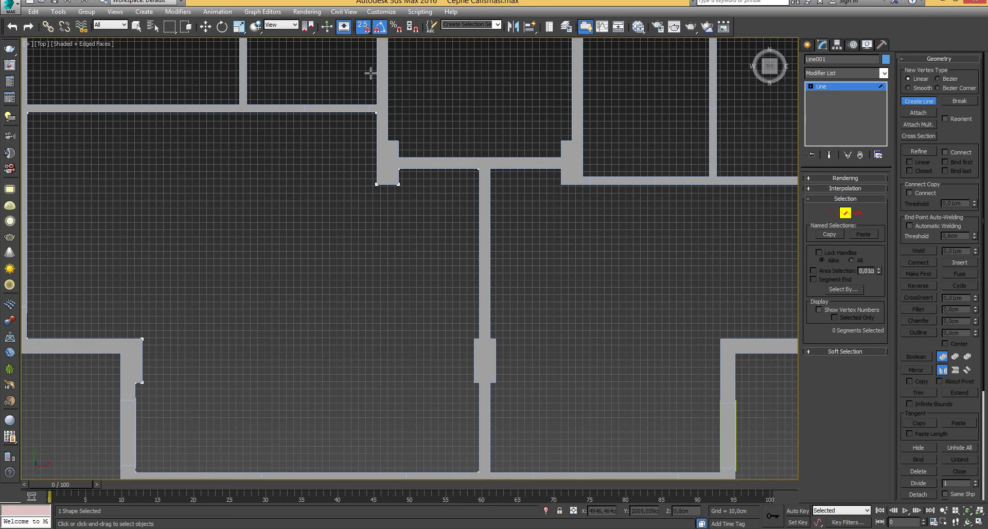
left_click(477, 171)
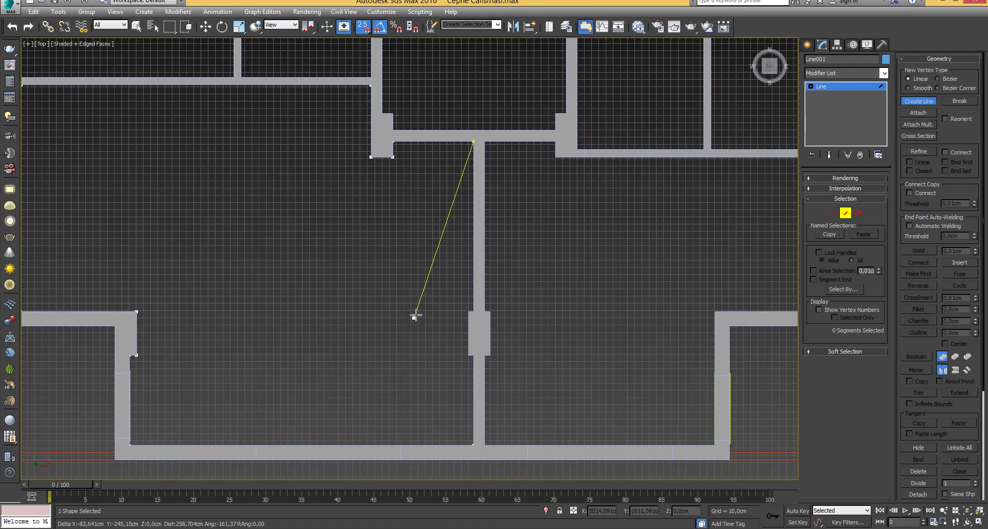
scroll(475, 375, "up", 3)
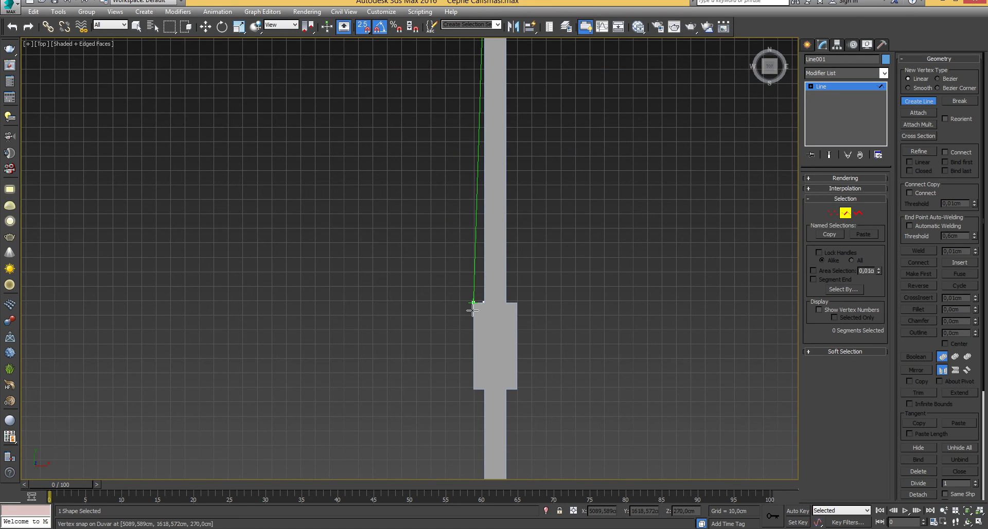
left_click(473, 303)
Continue the line around the column and along the dividing wall to the lower wall corner, and finish it there.
middle_click_drag(459, 398, 457, 338)
left_click(472, 329)
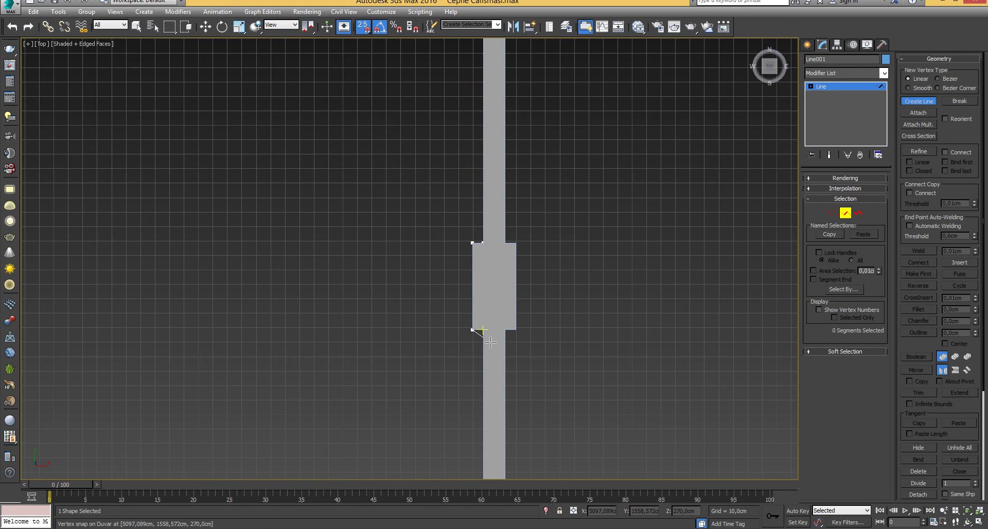
left_click(483, 329)
middle_click_drag(432, 411, 401, 247)
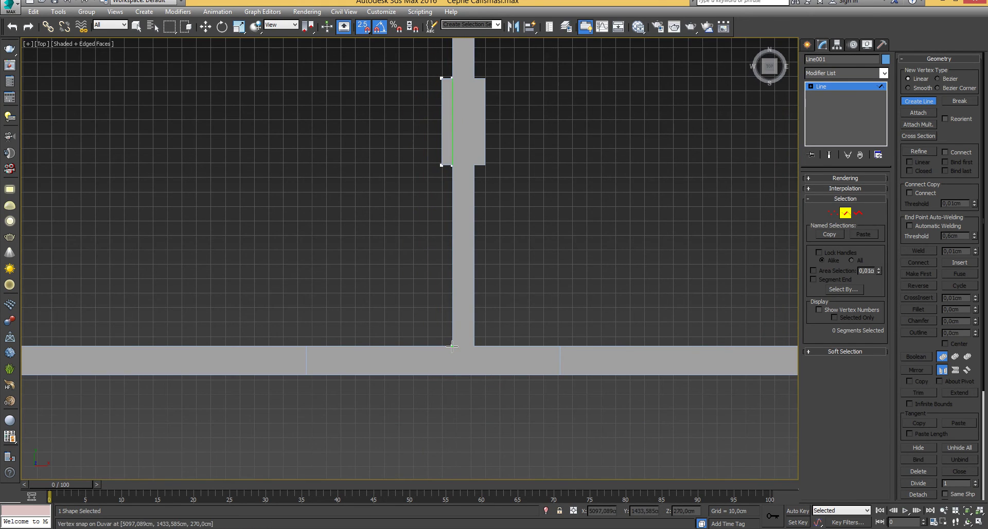
left_click(452, 345)
right_click(404, 326)
scroll(379, 268, "down", 4)
middle_click_drag(341, 304, 394, 262, "alt")
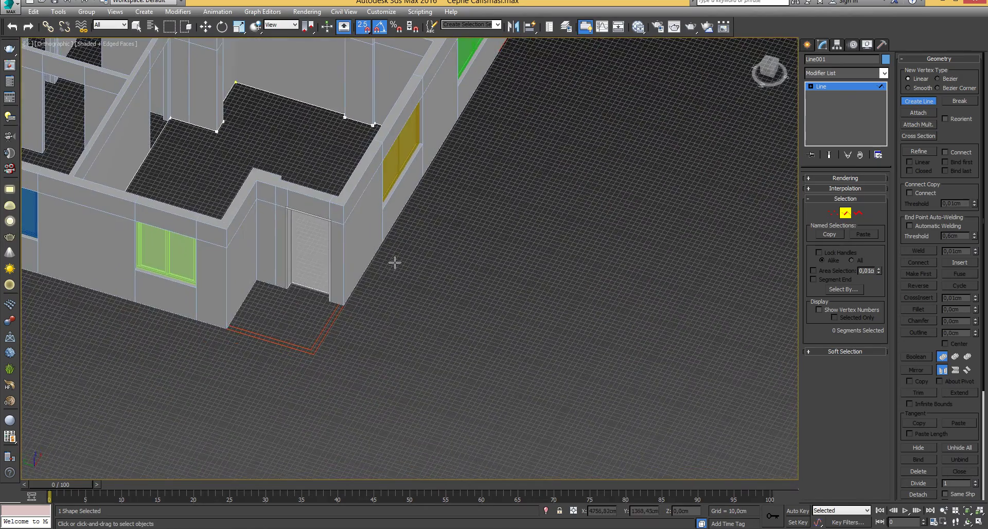
middle_click_drag(308, 189, 380, 259)
right_click(350, 294)
Weld the two overlapping vertices at the upper end of the new line, where the dividing wall meets the upper wall.
scroll(341, 224, "up", 4)
middle_click_drag(326, 230, 346, 280)
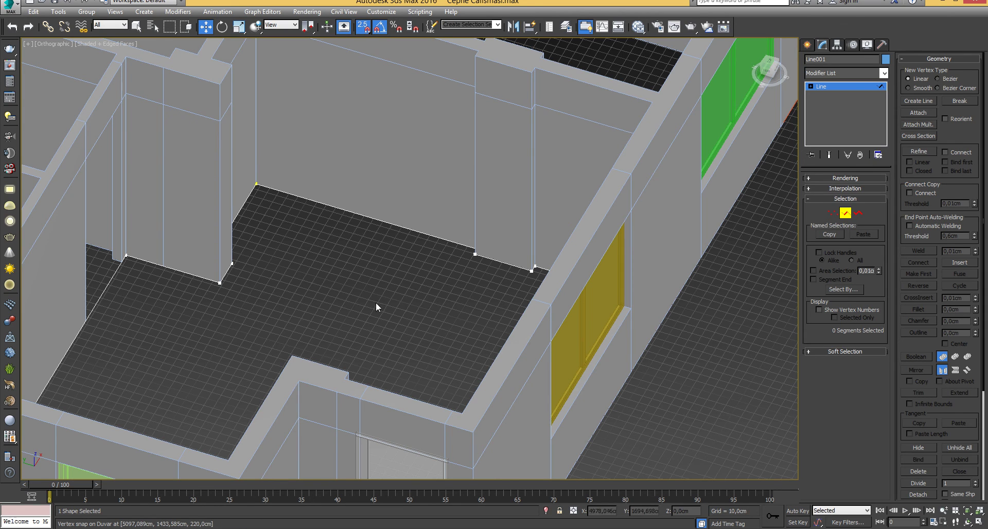
middle_click_drag(213, 293, 275, 319)
middle_click_drag(393, 293, 437, 297, "alt")
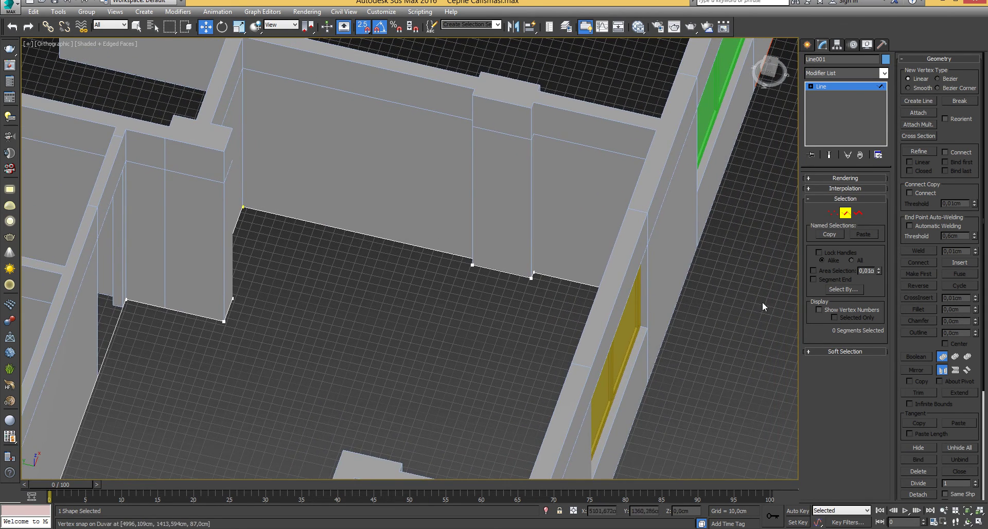
left_click(833, 213)
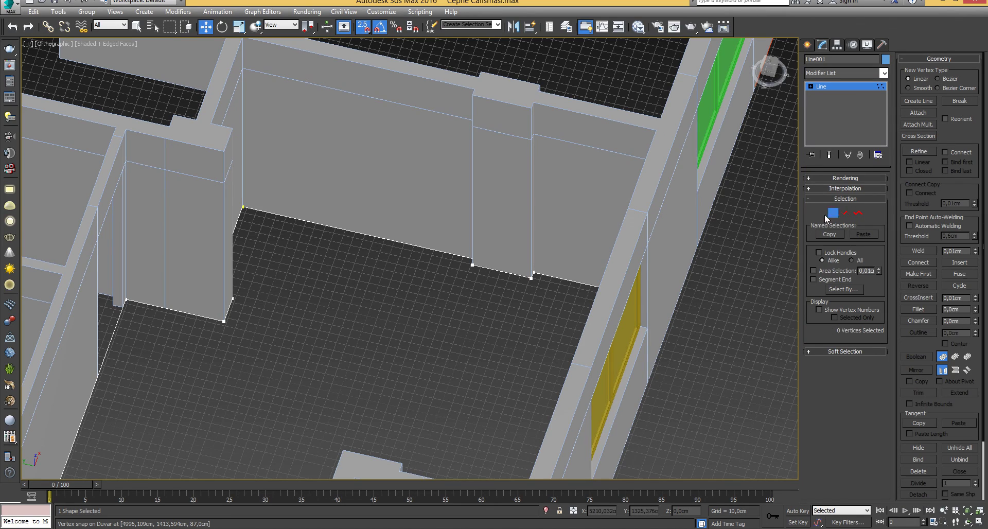
scroll(320, 287, "up", 8)
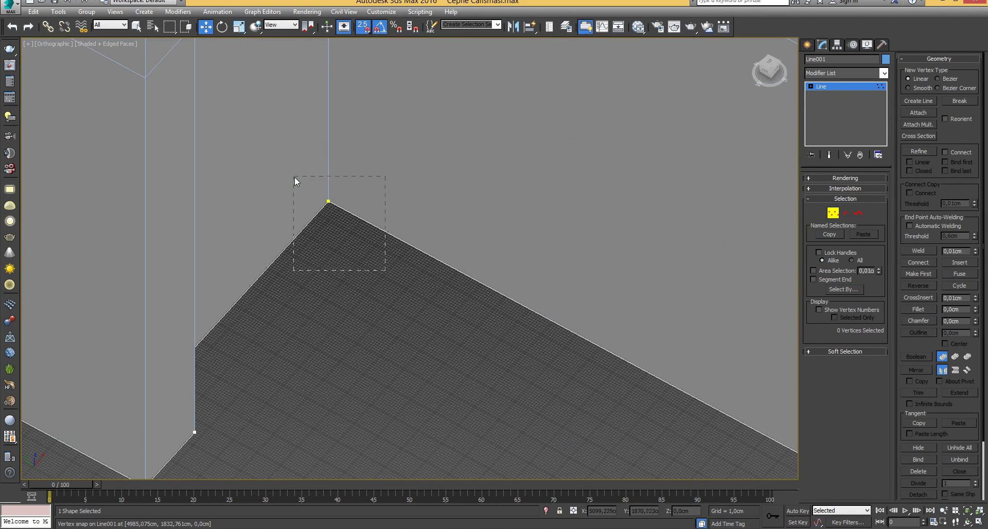
left_click_drag(295, 180, 294, 177)
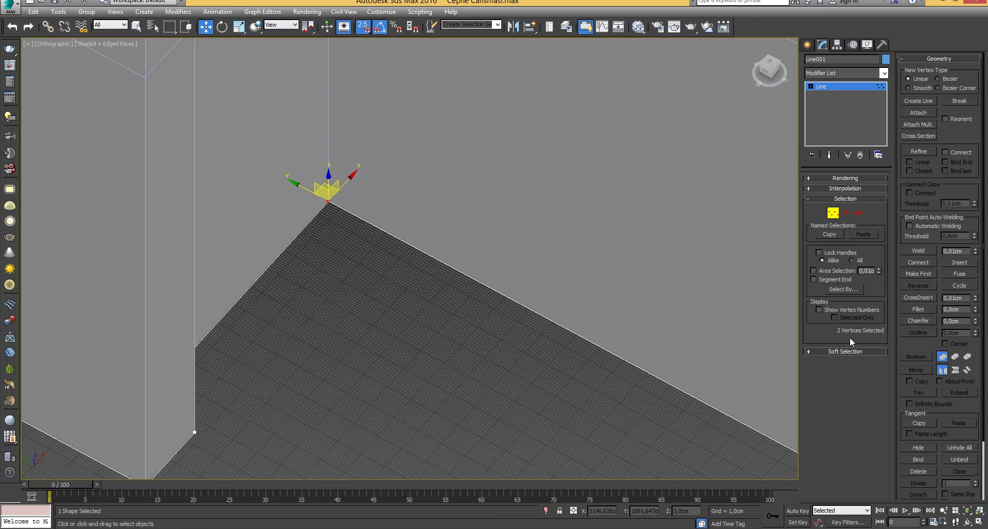
key("ctrl")
key("ctrl")
left_click(918, 251)
Weld the two overlapping vertices at the new line's lower end, where the dividing wall meets the outer wall.
scroll(671, 276, "down", 6)
middle_click_drag(511, 326, 520, 326, "alt")
middle_click_drag(596, 237, 504, 391)
left_click_drag(588, 207, 587, 208)
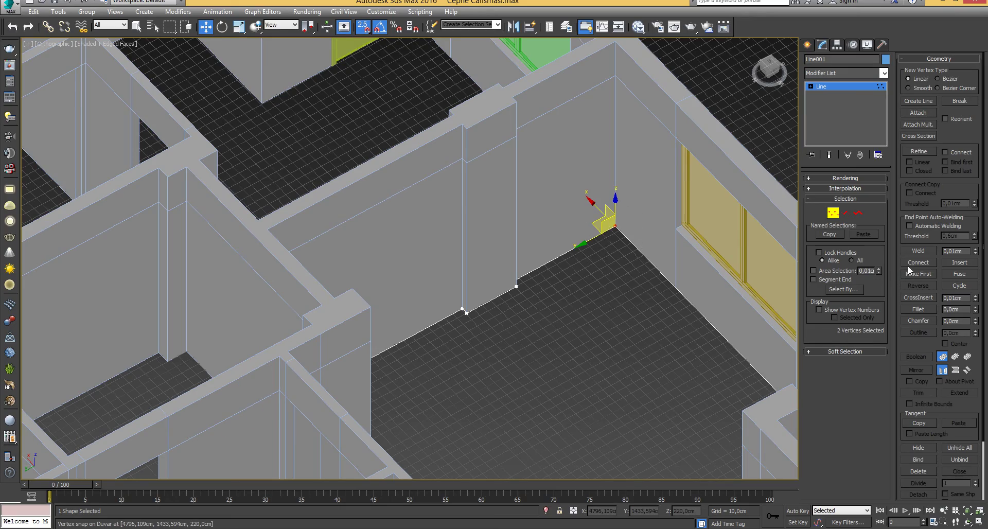
left_click(918, 251)
Select all vertices of the room outline and convert them to Corner vertices.
scroll(535, 328, "down", 4)
middle_click_drag(535, 327, 451, 360, "alt")
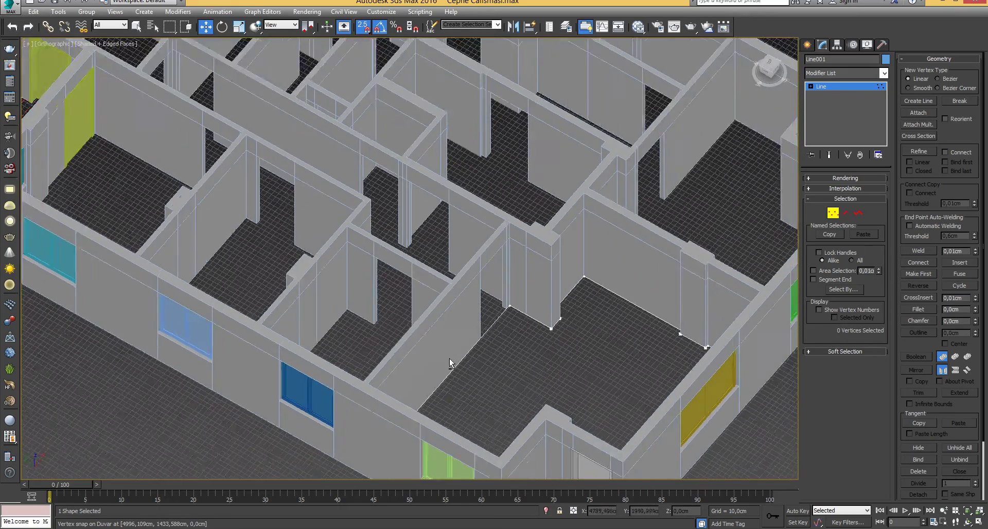
scroll(455, 319, "up", 3)
key("ctrl+a")
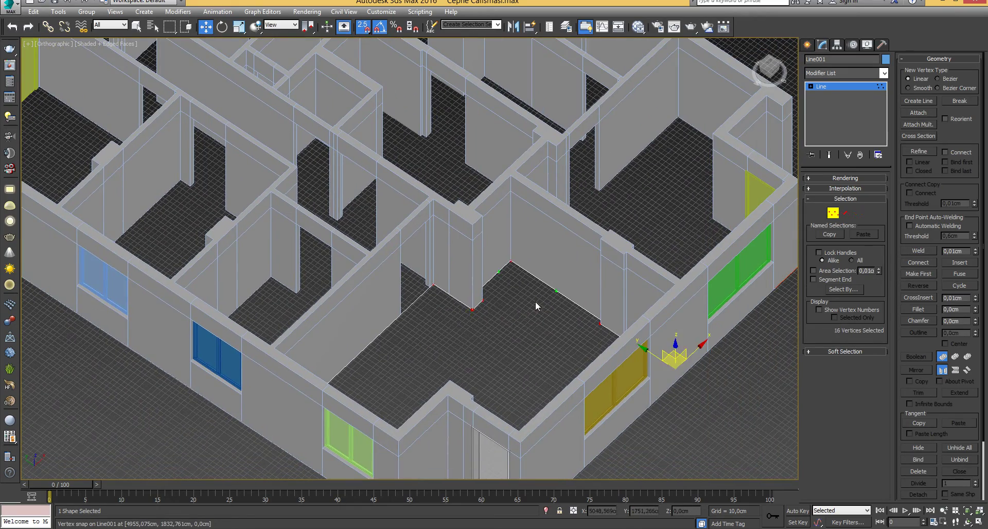
right_click(533, 300)
left_click(505, 237)
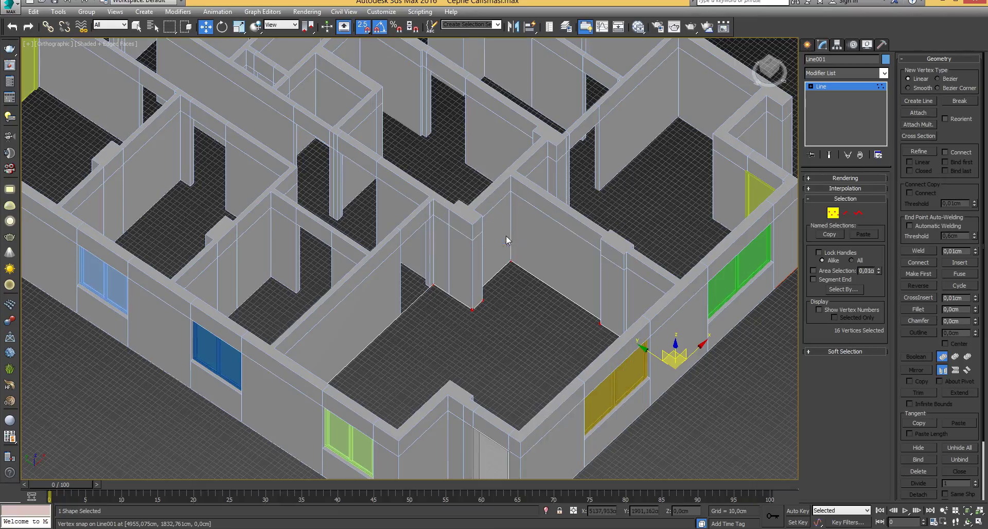
Leave vertex editing, turn snapping off, and place one independent copy of the room outline outside the building.
scroll(507, 309, "down", 3)
middle_click_drag(505, 319, 458, 264, "alt")
scroll(446, 329, "up", 4)
left_click(833, 213)
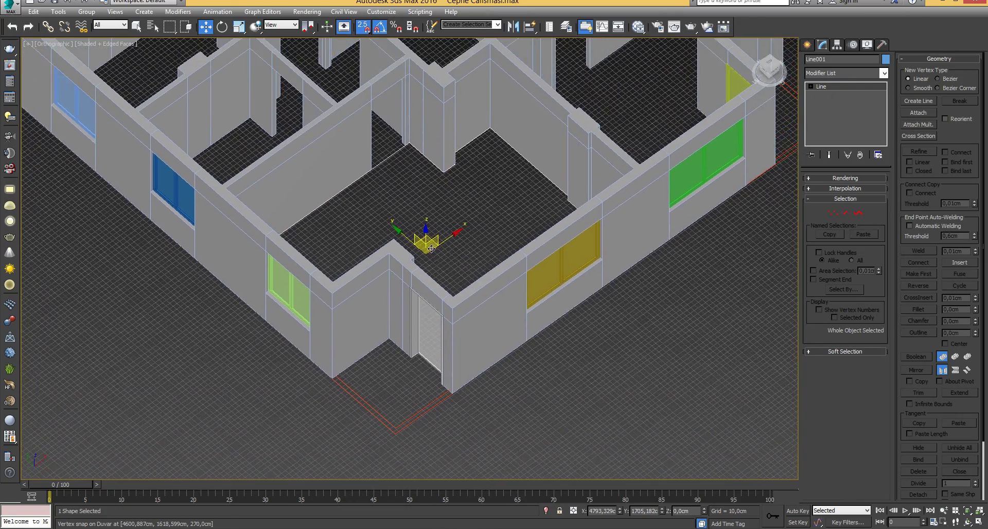
mouse_move(406, 240)
left_mouse_down("shift")
mouse_move(492, 281)
mouse_move(668, 392)
left_mouse_up("shift")
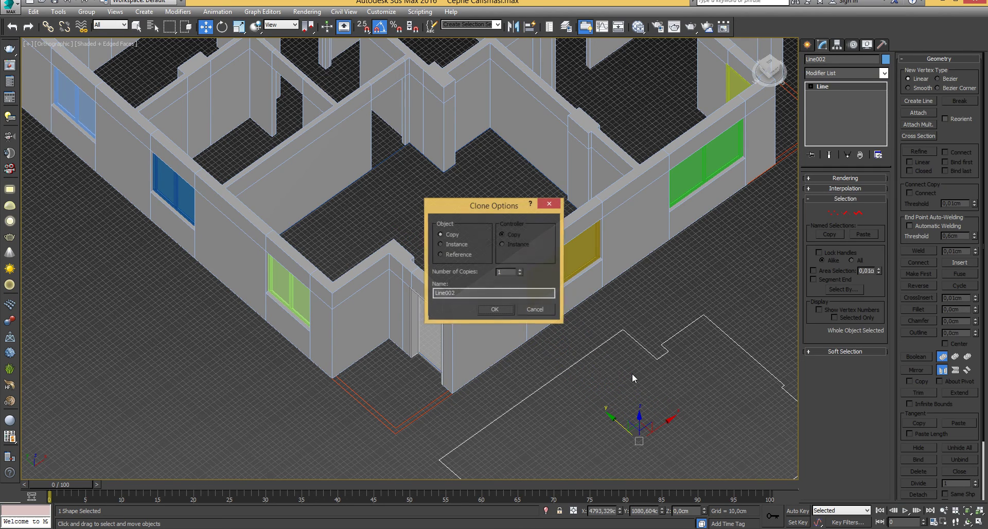
left_click(491, 310)
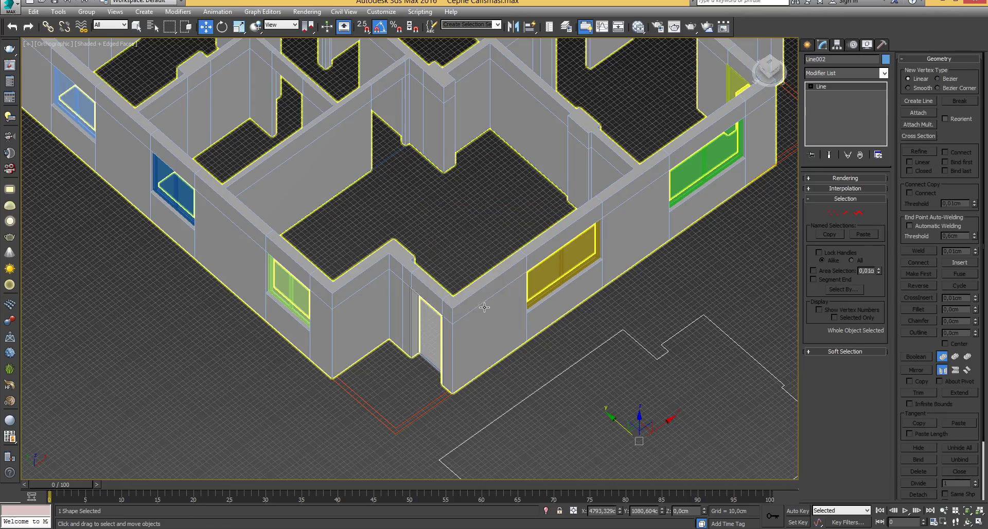
Isolate the copied outline to check its shape in Top view, and end the isolation.
mouse_move(438, 232)
middle_mouse_down()
mouse_move(451, 278)
mouse_move(414, 277)
middle_mouse_up()
middle_click_drag(465, 315, 479, 282)
scroll(395, 360, "up", 2)
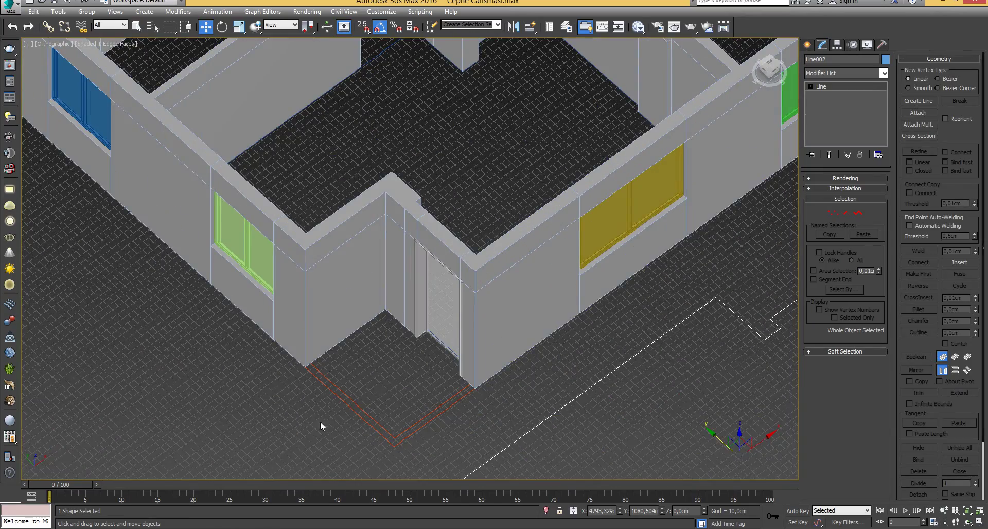
middle_click_drag(389, 375, 379, 402)
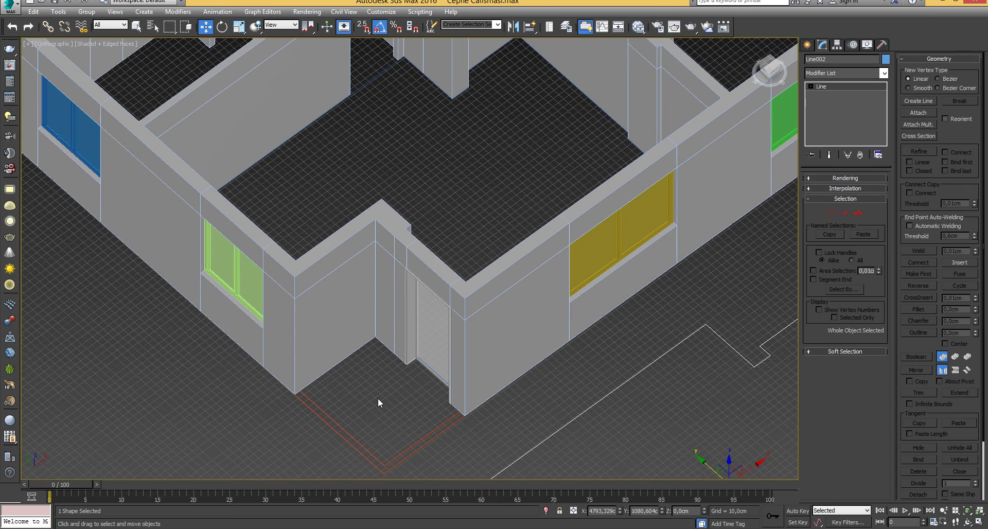
key("alt+q")
key("t")
middle_click_drag(349, 353, 357, 353)
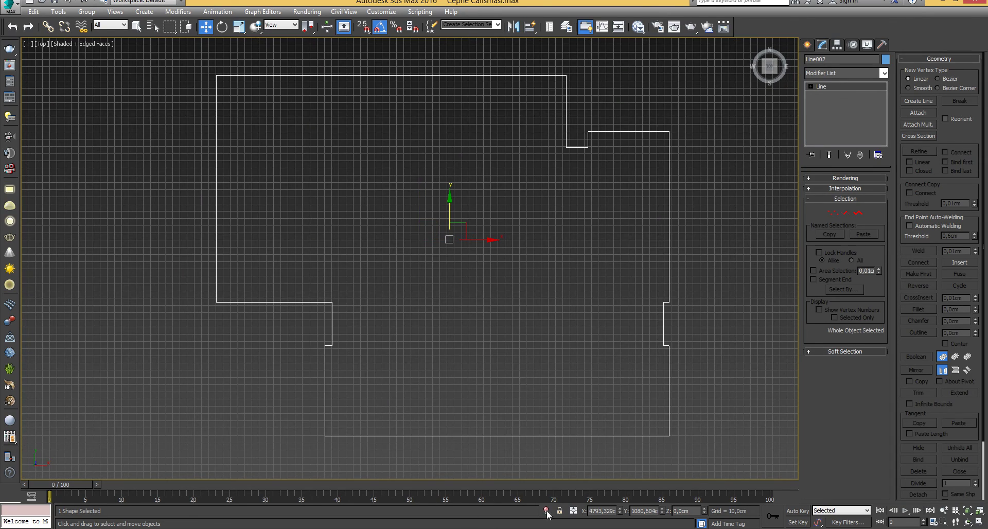
scroll(463, 308, "down", 4)
middle_click_drag(453, 280, 412, 288)
scroll(376, 267, "up", 4)
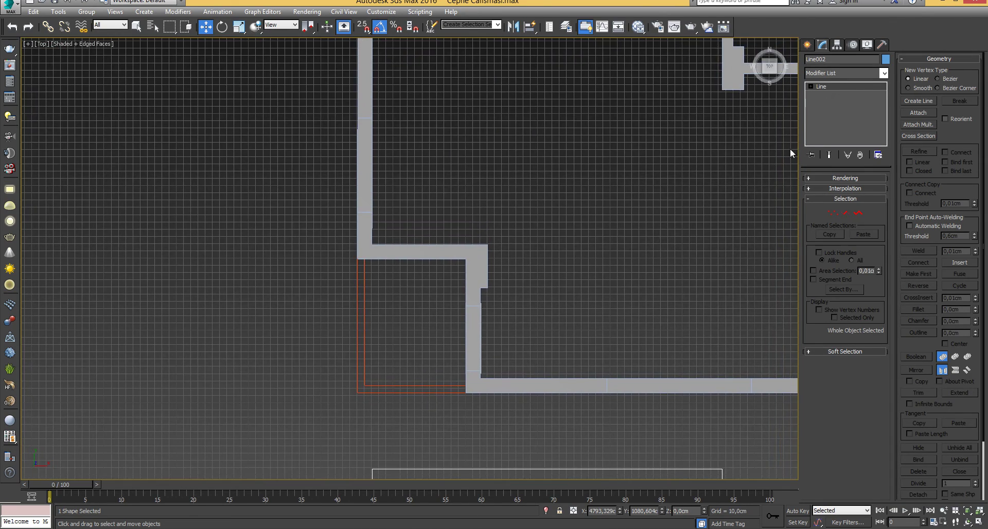
left_click(807, 47)
left_click(824, 119)
scroll(353, 346, "up", 2)
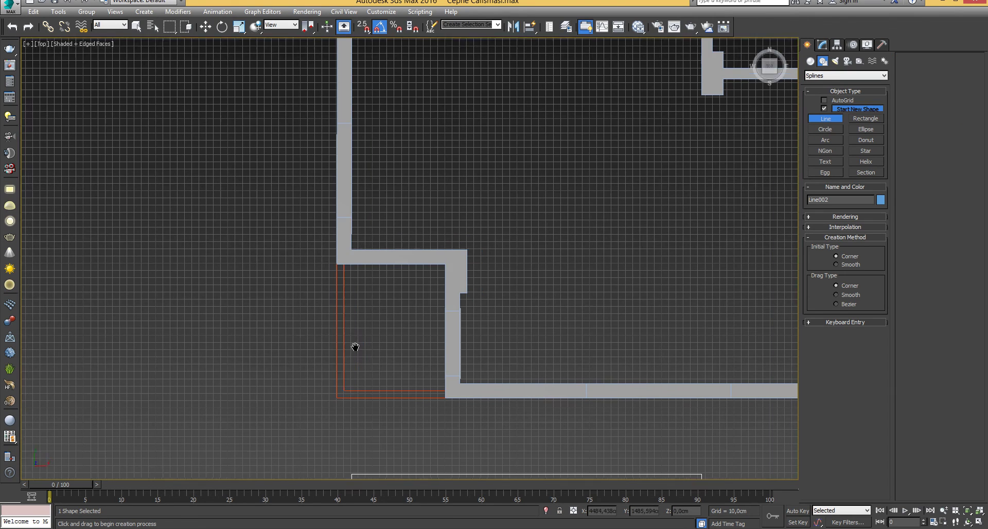
middle_click_drag(353, 346, 335, 366)
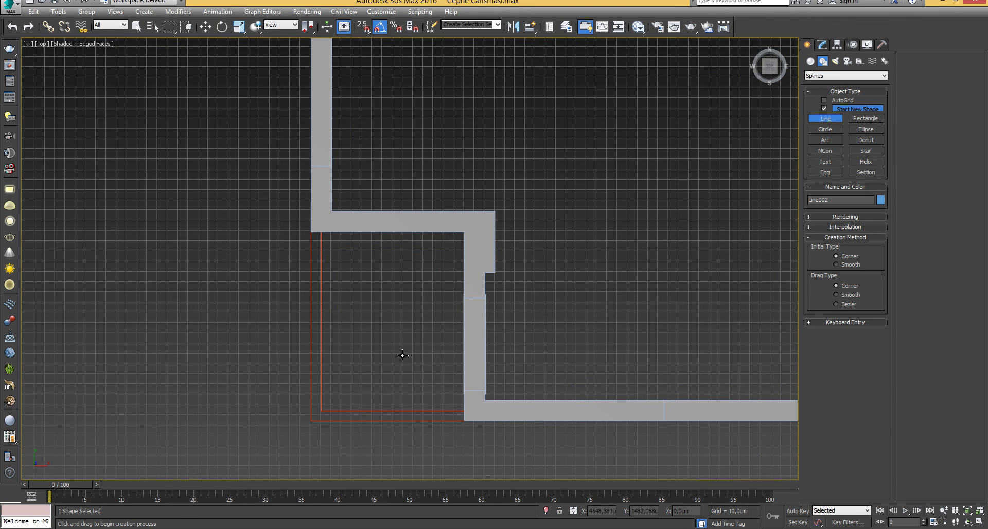
key("w")
Draw a snapped rectangle over the recessed entrance corner, from the outer boundary corner to the inner wall corner.
left_click(863, 118)
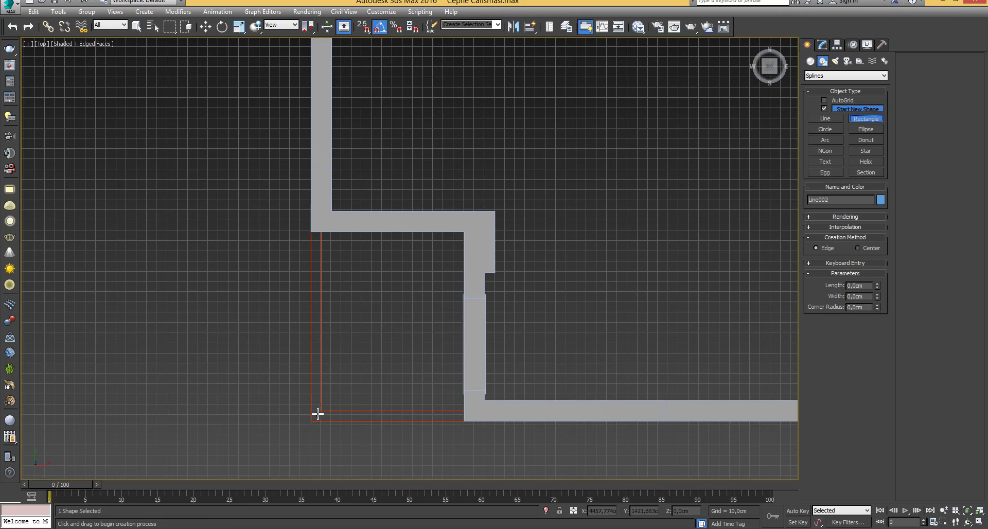
key("s")
left_click_drag(311, 421, 460, 235)
key("w")
Examine the door opening and its threshold beside the new rectangle in an angled view.
scroll(403, 342, "down", 5)
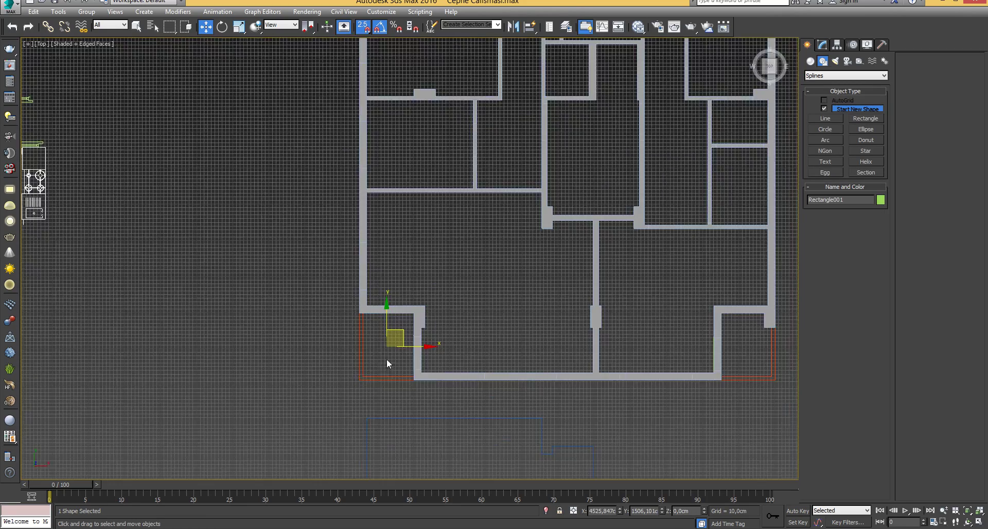
middle_click_drag(387, 359, 387, 314, "alt")
scroll(407, 338, "up", 4)
scroll(397, 341, "up", 1)
scroll(379, 315, "up", 5)
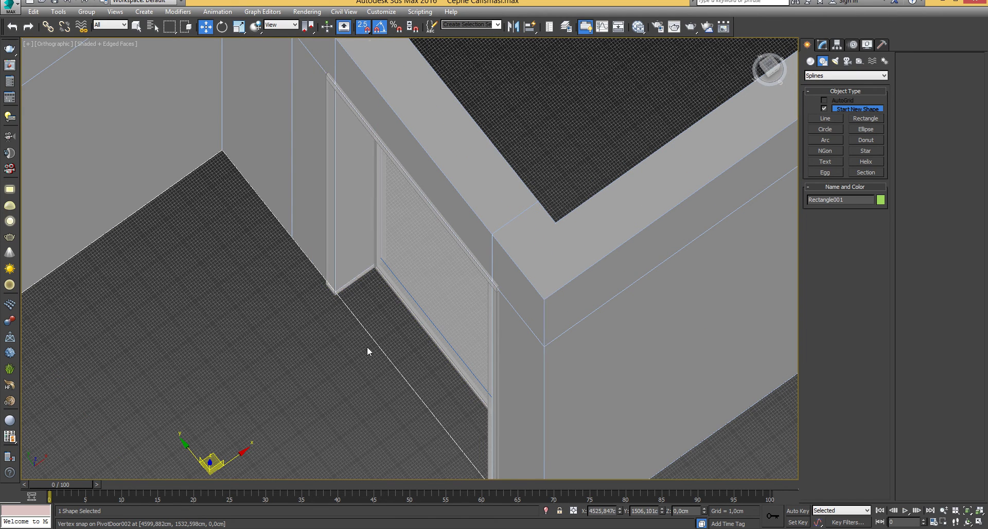
middle_click_drag(375, 351, 334, 342)
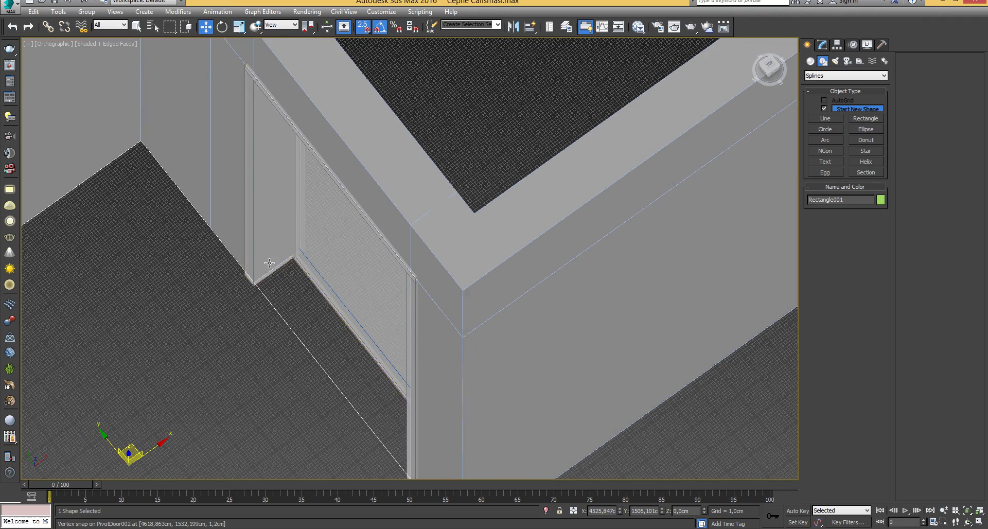
scroll(327, 336, "down", 5)
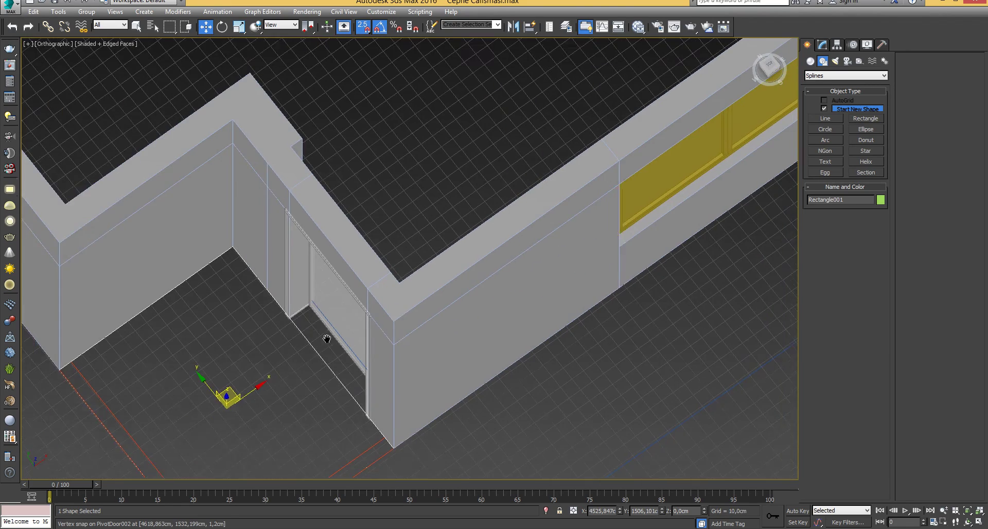
middle_click_drag(273, 352, 296, 392)
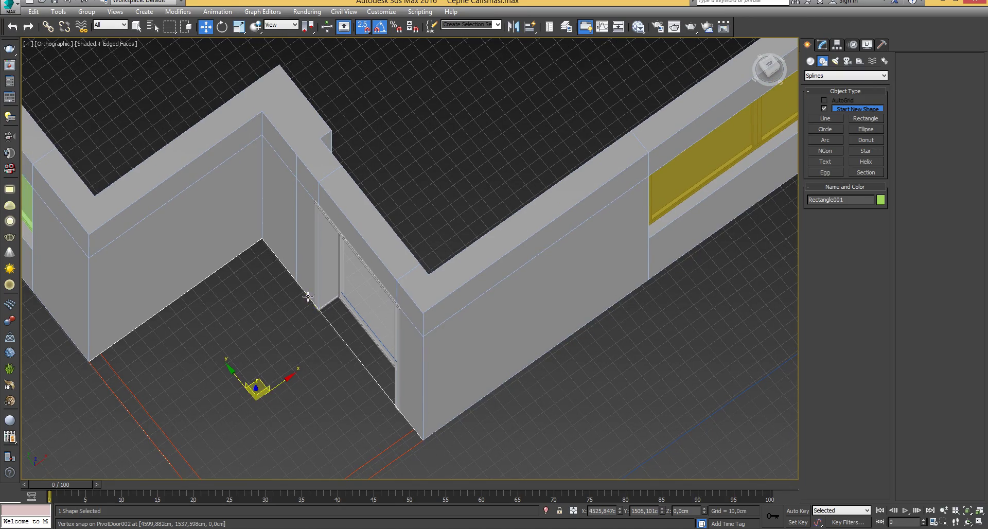
Inspect the recessed entrance corner with its rectangle and the adjoining room outline, from close up and from farther out.
scroll(320, 372, "down", 5)
scroll(336, 379, "up", 5)
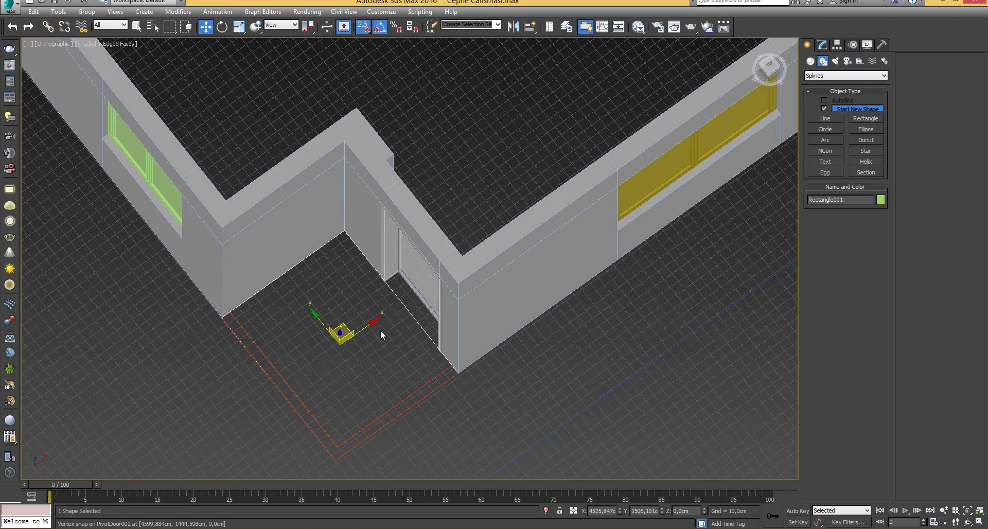
middle_click_drag(381, 330, 414, 311, "alt")
scroll(414, 300, "up", 5)
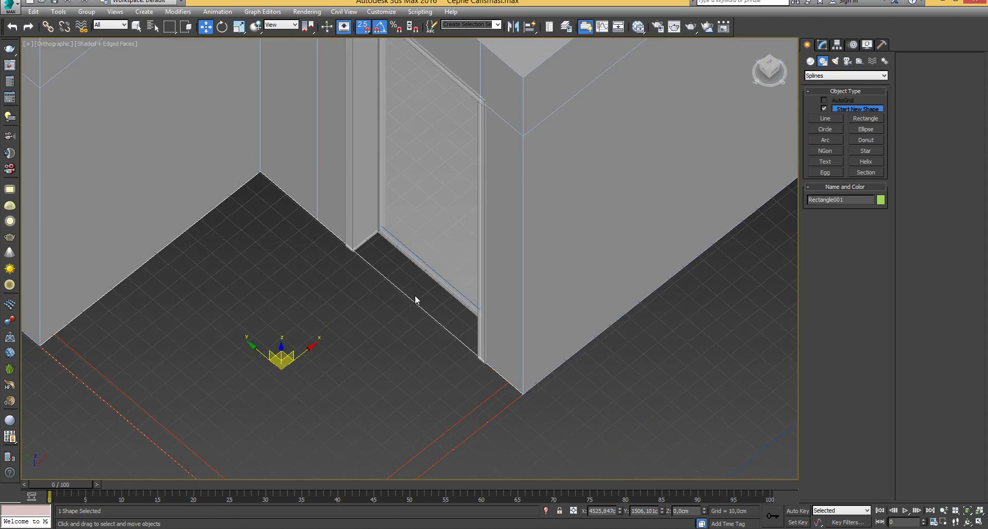
scroll(416, 299, "up", 4)
scroll(365, 323, "down", 8)
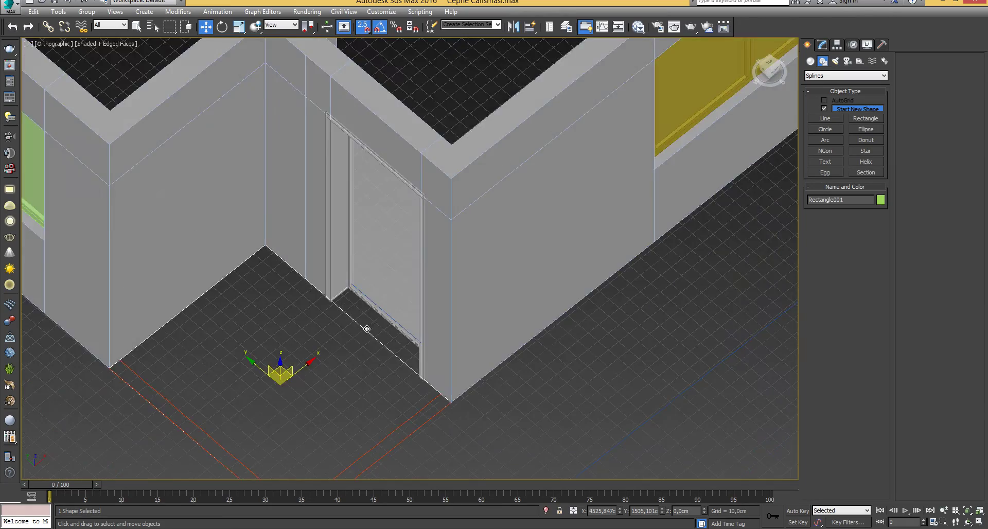
middle_click_drag(363, 357, 419, 319)
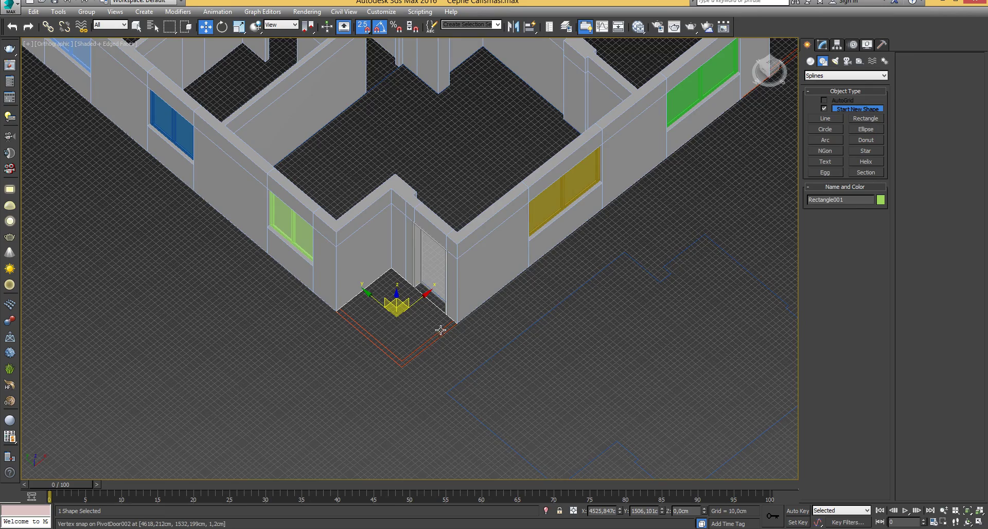
scroll(432, 308, "up", 4)
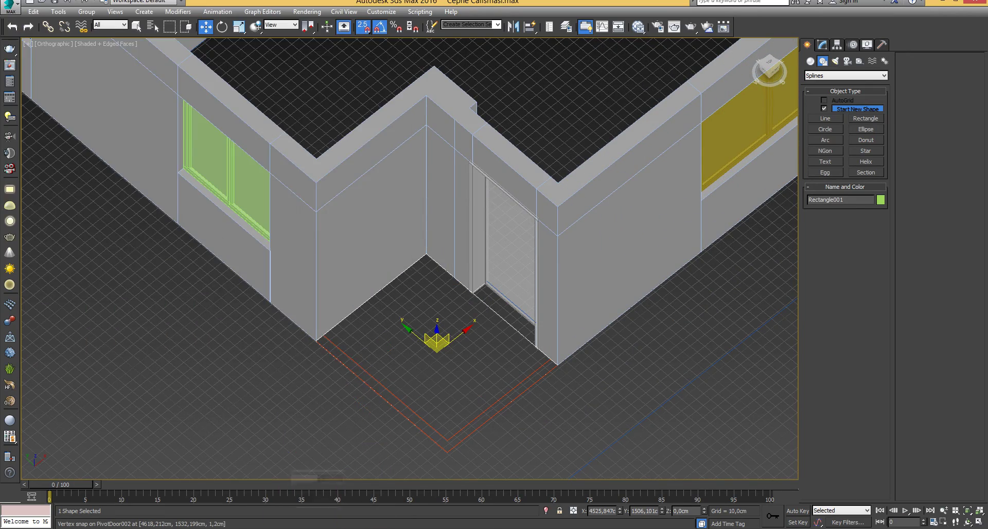
middle_click_drag(438, 340, 396, 360)
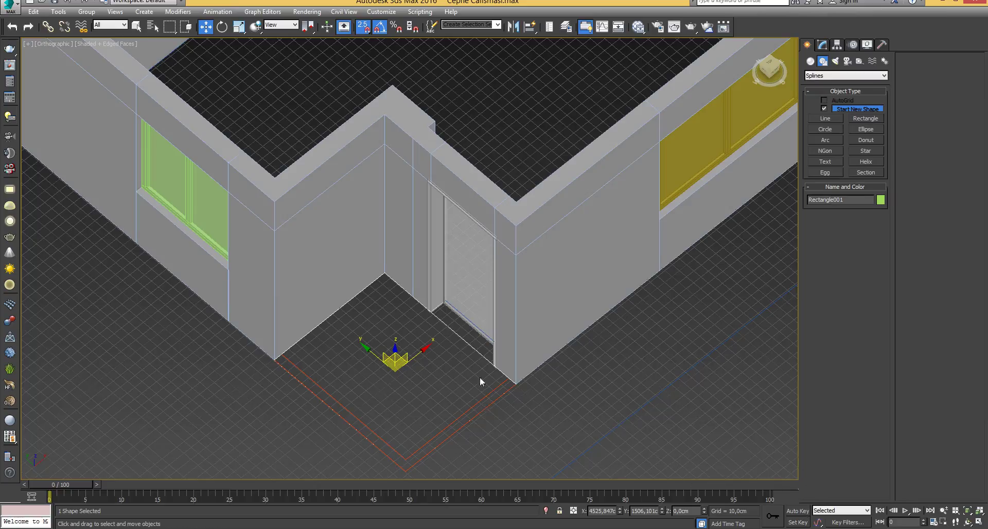
mouse_move(355, 309)
middle_mouse_down()
mouse_move(386, 289)
mouse_move(368, 318)
middle_mouse_up()
mouse_move(411, 363)
middle_mouse_down("alt")
mouse_move(434, 355)
mouse_move(399, 368)
middle_mouse_up("alt")
scroll(401, 367, "down", 3)
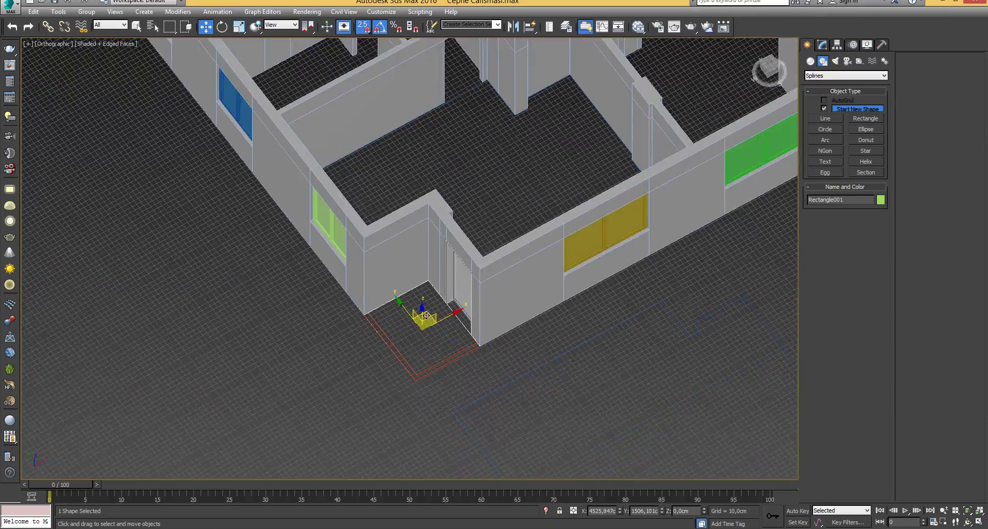
scroll(456, 242, "down", 2)
middle_click_drag(455, 231, 379, 316)
scroll(390, 242, "up", 3)
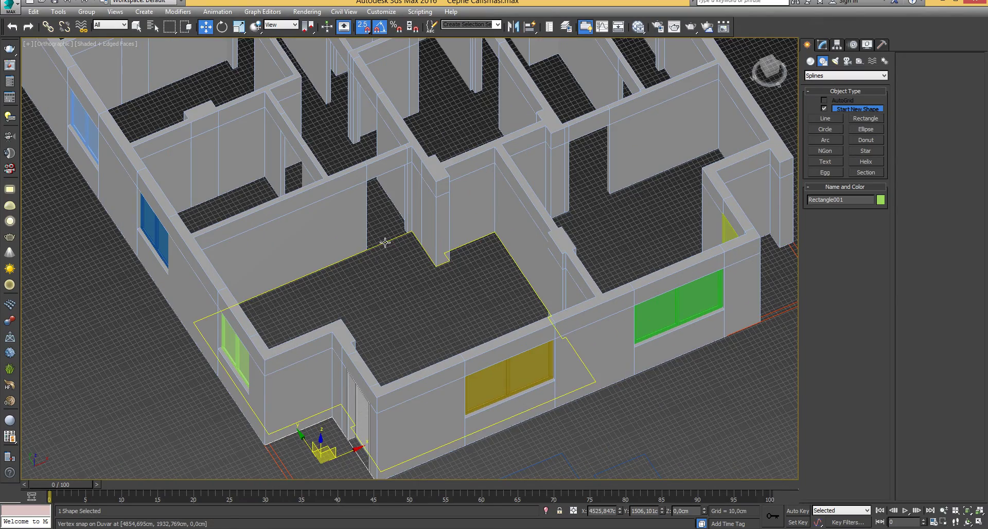
Select the room outline spline on the corner room's floor and turn snapping off.
left_click(383, 243)
key("s")
scroll(430, 328, "down", 3)
middle_click_drag(388, 373, 433, 321)
scroll(431, 327, "down", 3)
middle_click_drag(478, 292, 464, 304)
scroll(438, 285, "up", 4)
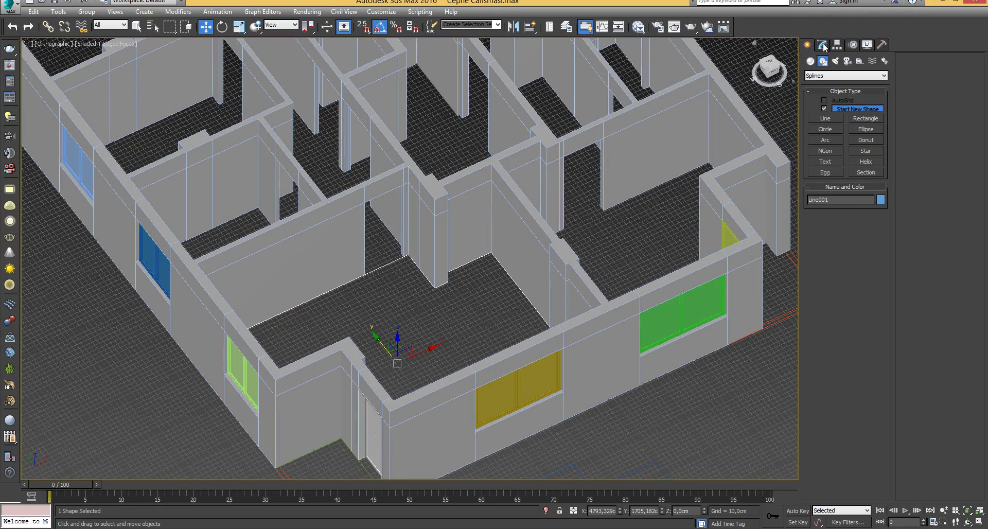
Select the corner room's casement window on the front wall and unhide all hidden objects.
scroll(458, 256, "up", 2)
left_click(473, 329)
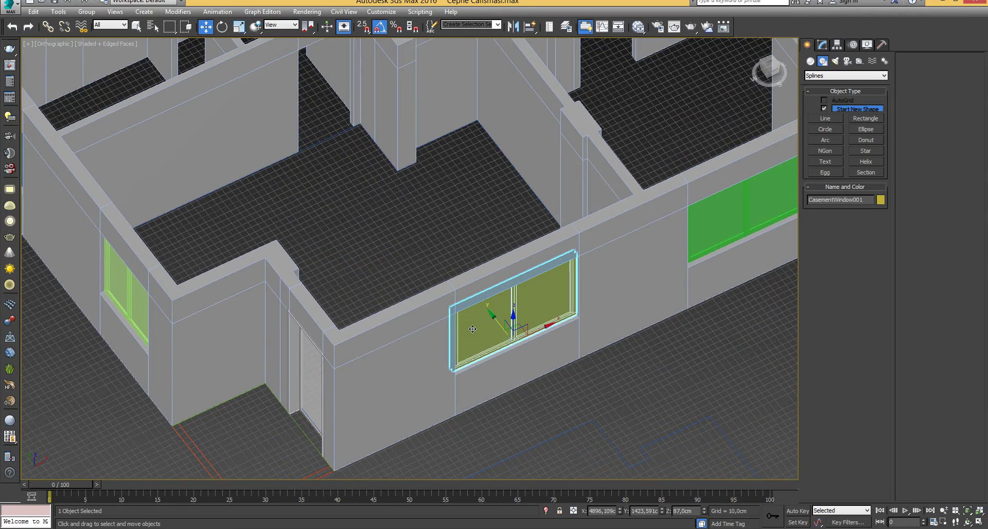
scroll(472, 329, "down", 5)
scroll(459, 370, "up", 4)
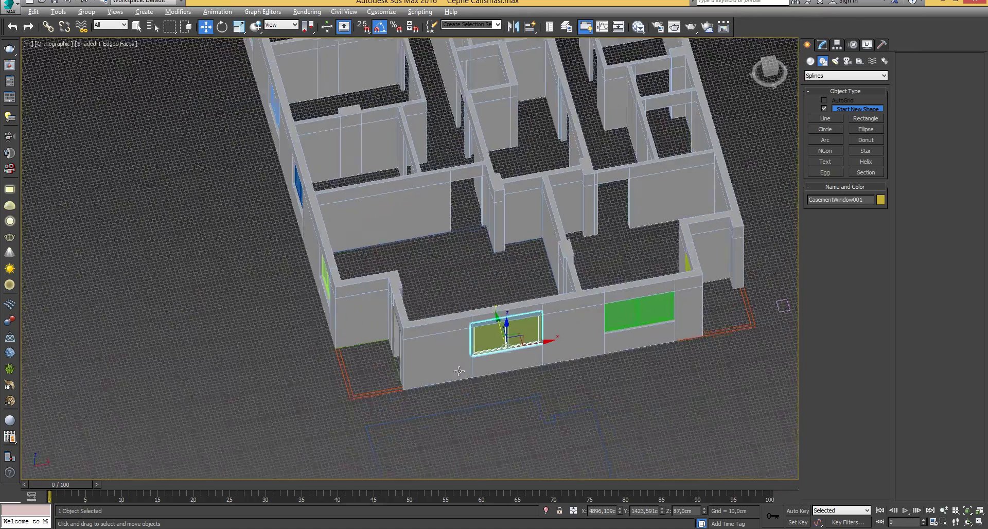
mouse_move(459, 371)
middle_mouse_down("alt")
mouse_move(446, 370)
mouse_move(458, 358)
middle_mouse_up("alt")
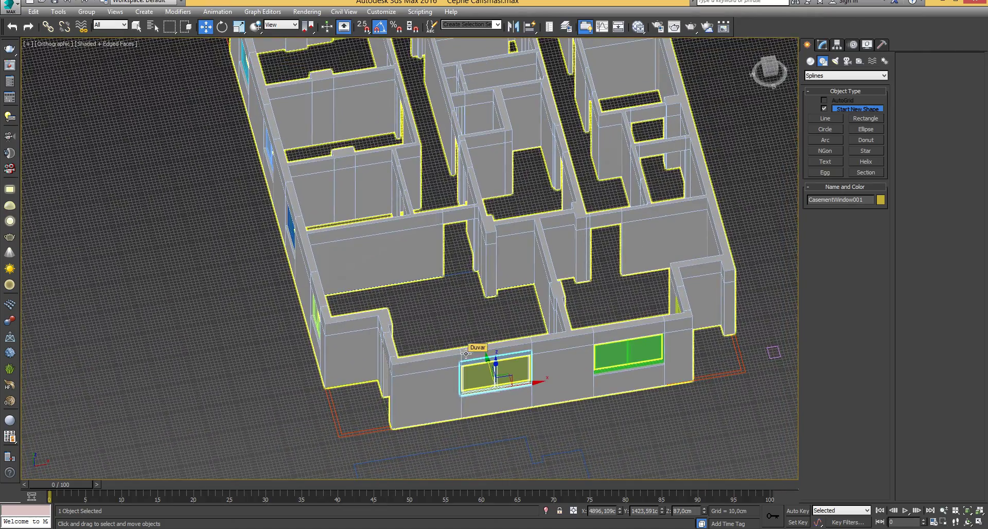
scroll(477, 357, "down", 3)
scroll(478, 365, "up", 6)
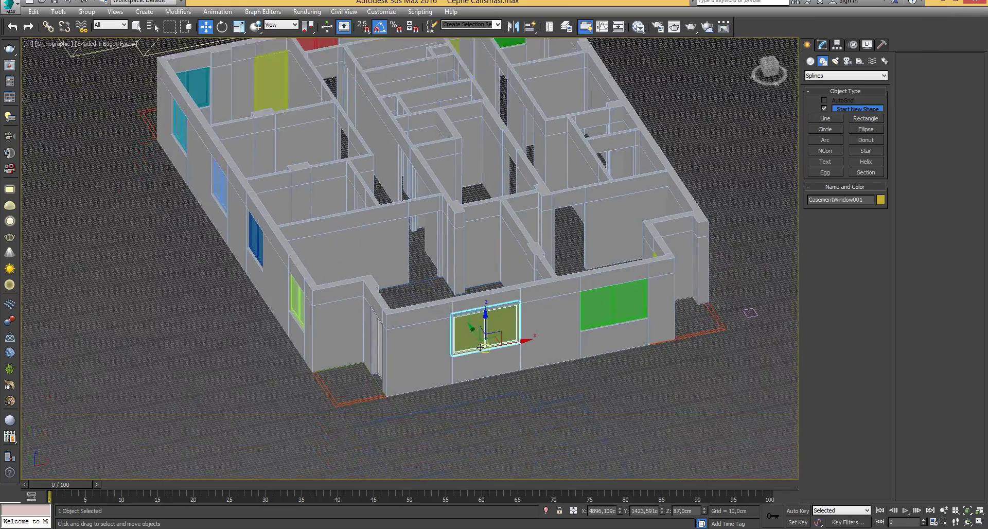
scroll(478, 364, "up", 3)
scroll(465, 381, "down", 5)
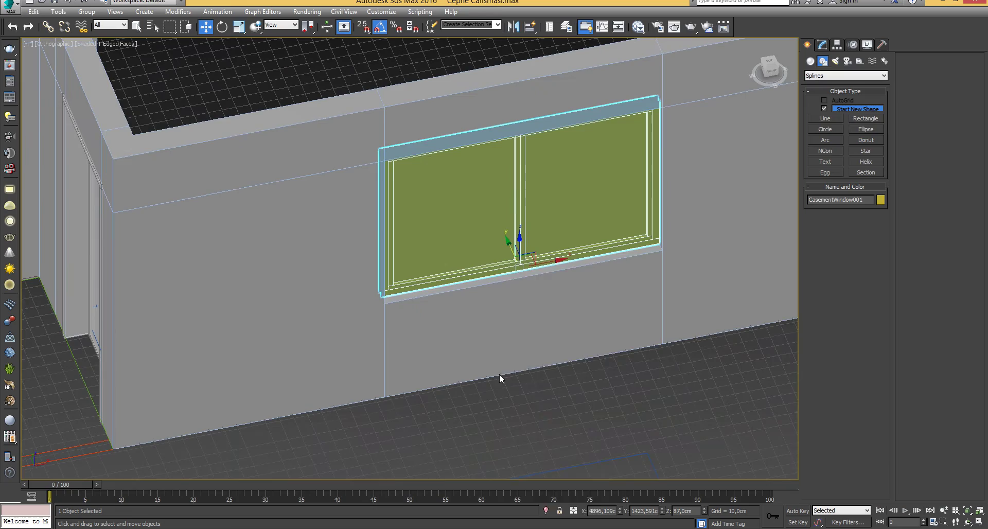
right_click(499, 374)
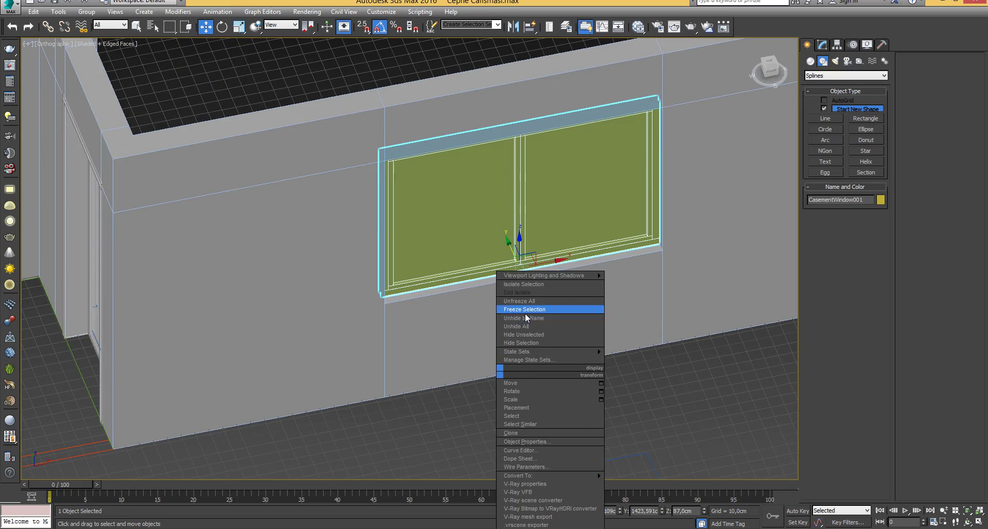
left_click(522, 327)
scroll(512, 348, "up", 2)
scroll(377, 308, "up", 2)
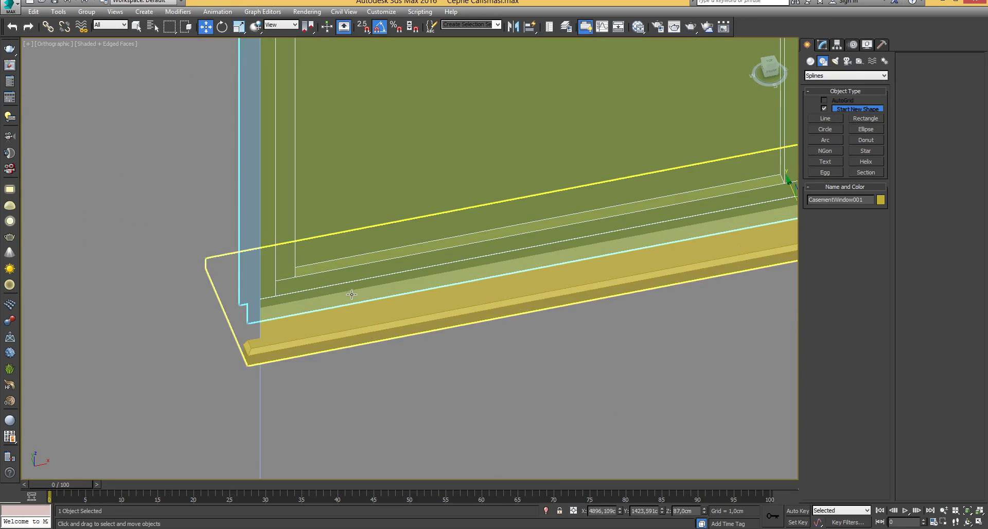
scroll(360, 281, "down", 5)
scroll(485, 360, "down", 6)
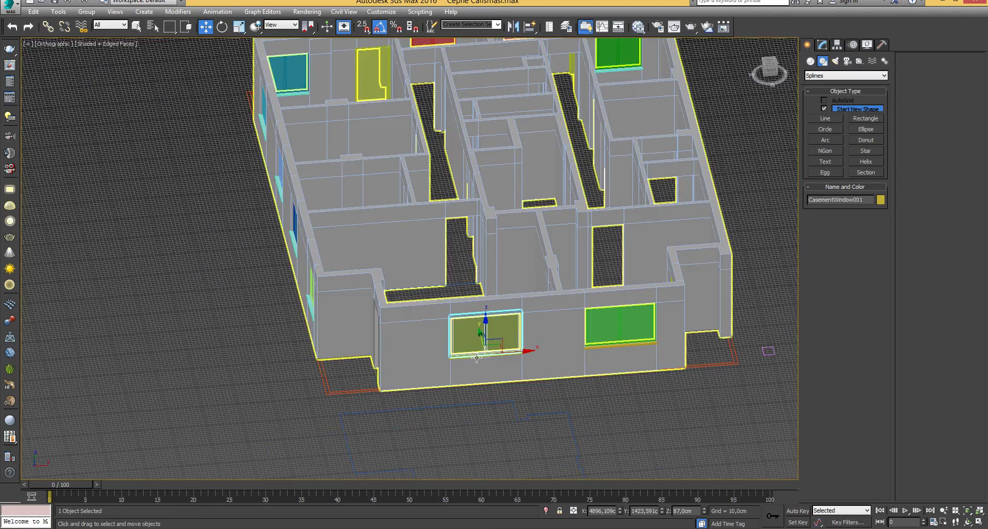
Convert the selected front casement window to an Editable Poly.
middle_click_drag(476, 358, 469, 398, "alt")
left_click(822, 45)
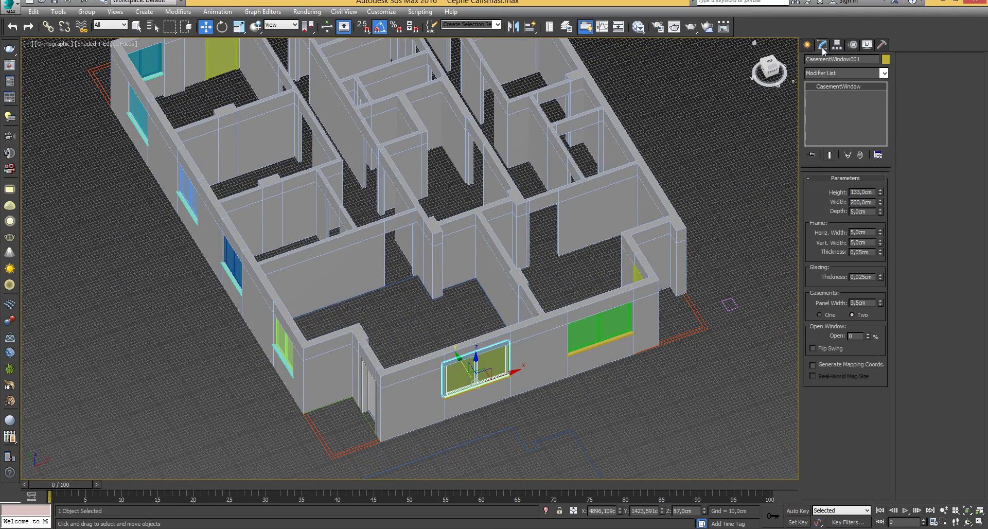
scroll(501, 309, "up", 5)
right_click(503, 288)
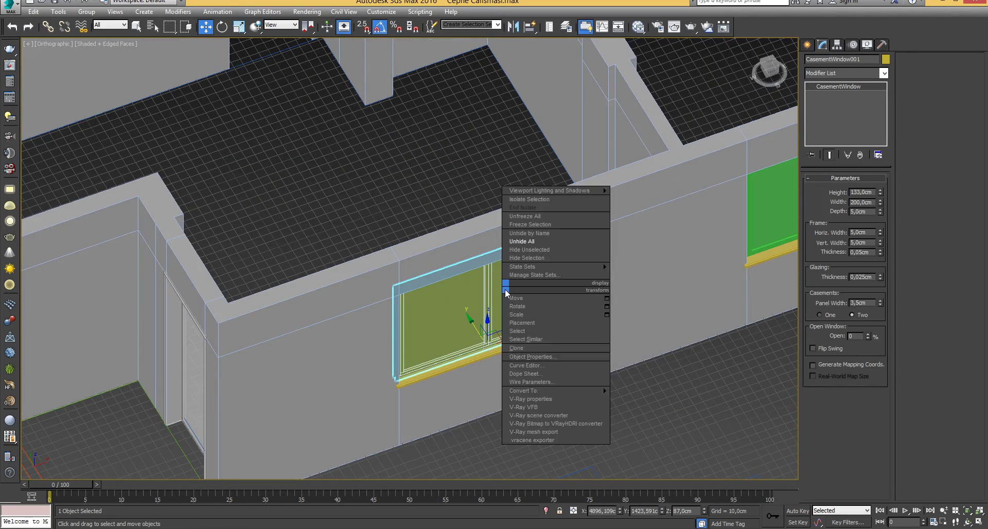
mouse_move(566, 390)
left_click(642, 399)
Attach the other front window and the four side-wall windows to the converted casement window.
middle_click_drag(571, 313, 507, 346)
left_click(914, 134)
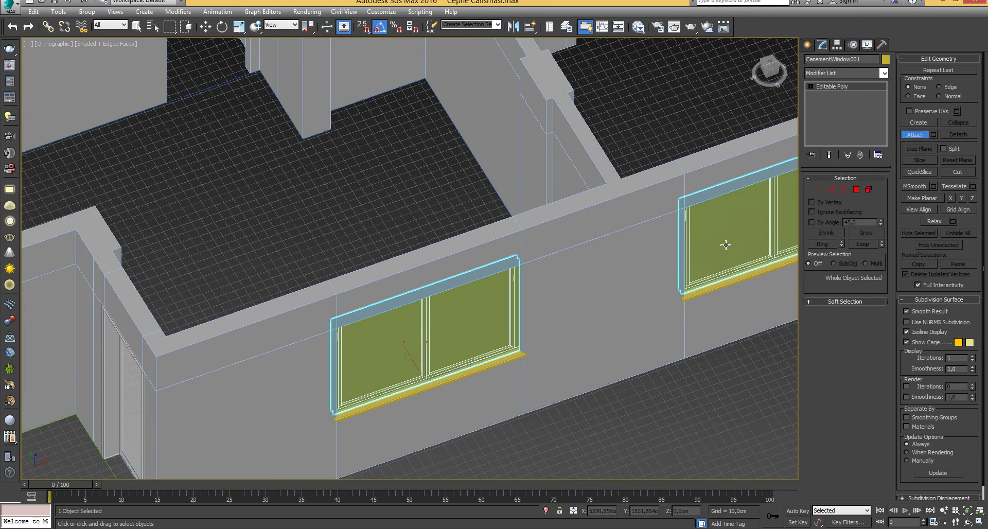
middle_click_drag(332, 284, 270, 282, "alt")
left_click(229, 234)
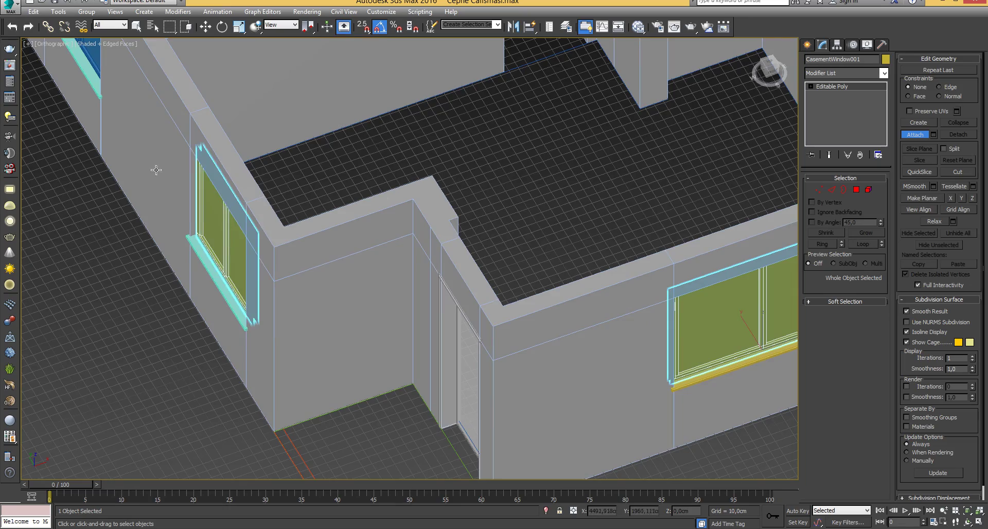
middle_click_drag(230, 234, 295, 237, "alt")
left_click(279, 179)
middle_click_drag(237, 175, 386, 424)
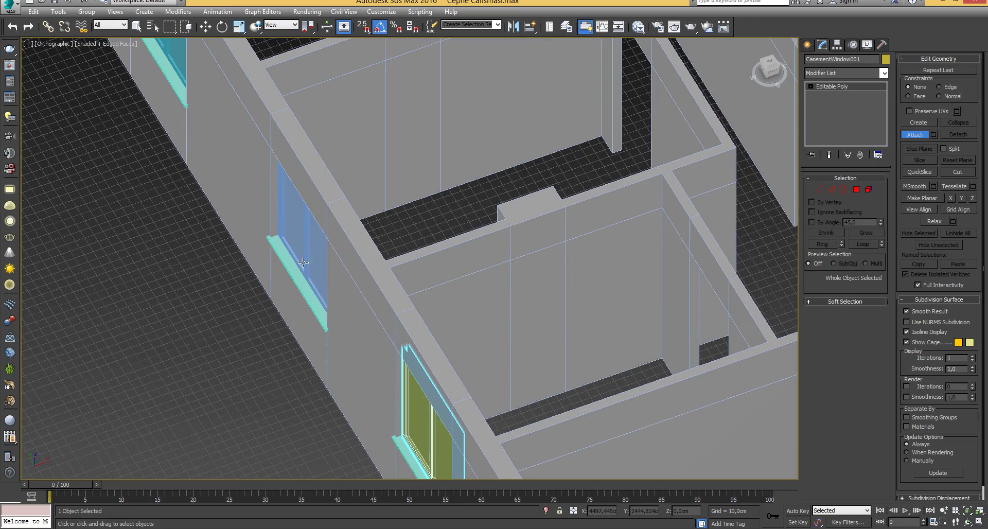
left_click(301, 246)
middle_click_drag(256, 204, 395, 468)
left_click(310, 333)
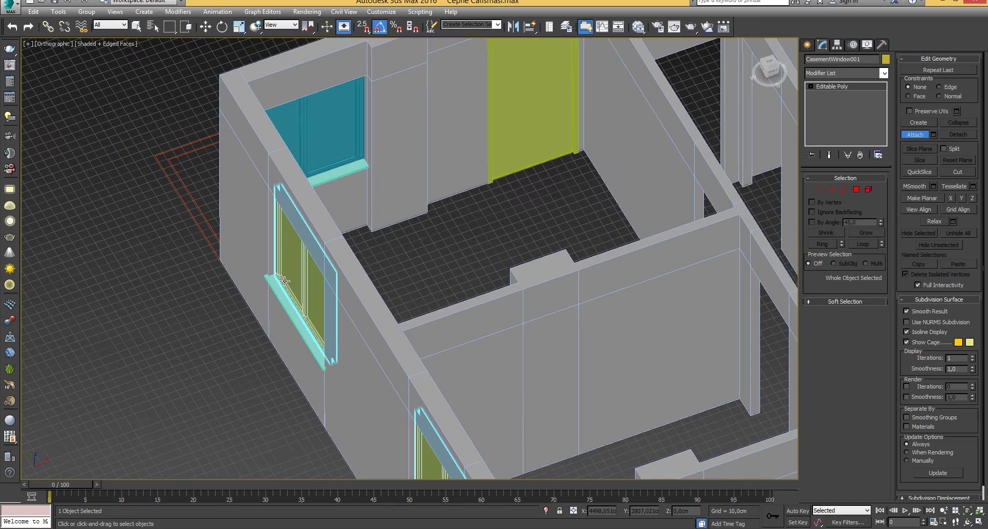
Attach the four rear-wall windows to the same window object and leave Attach mode.
left_click(321, 141)
middle_click_drag(321, 141, 433, 387, "alt")
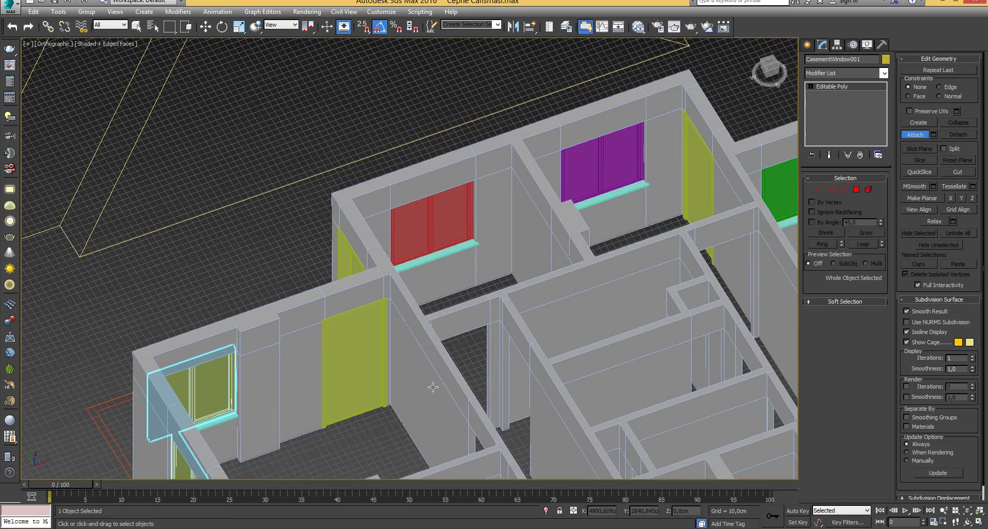
left_click(430, 231)
left_click(600, 158)
middle_click_drag(599, 158, 408, 256, "alt")
left_click(462, 266)
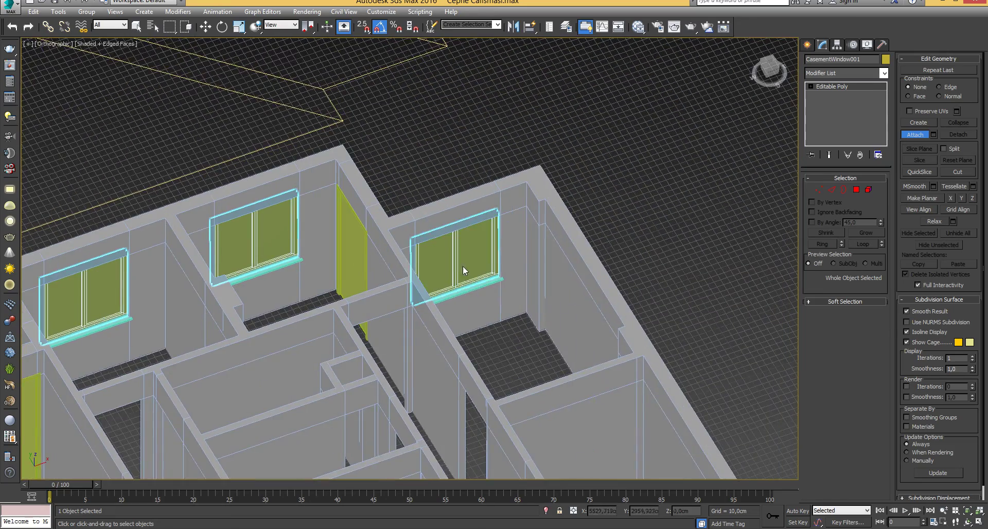
scroll(493, 428, "down", 2)
middle_click_drag(493, 428, 307, 75)
scroll(423, 252, "down", 2)
middle_click_drag(454, 335, 488, 318)
key("w")
scroll(425, 380, "down", 3)
mouse_move(425, 379)
middle_mouse_down("alt")
mouse_move(458, 288)
mouse_move(391, 325)
mouse_move(423, 335)
mouse_move(385, 365)
mouse_move(453, 386)
mouse_move(481, 366)
mouse_move(434, 384)
middle_mouse_up("alt")
scroll(423, 335, "up", 4)
scroll(426, 347, "up", 3)
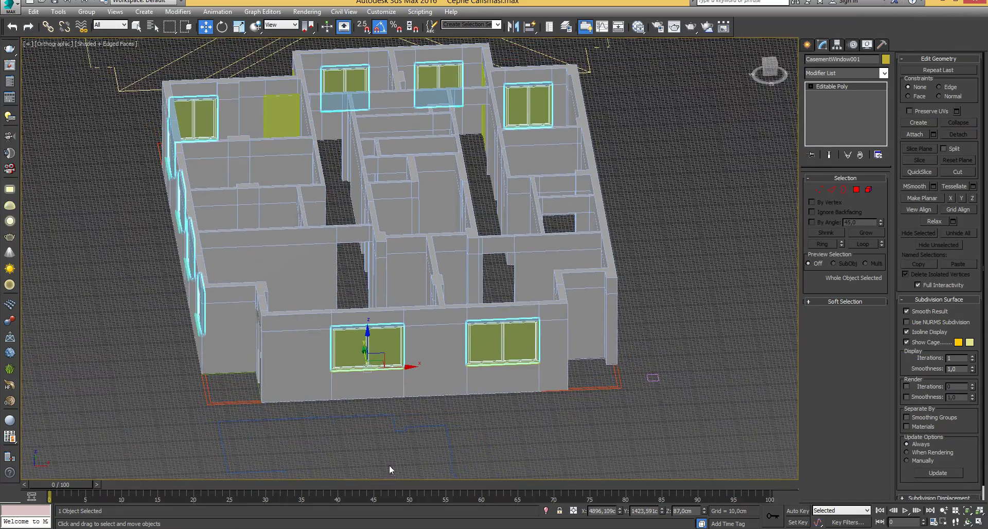
Switch to the AutoCAD plan, check the size labels of the front and side windows, and return to 3ds Max.
key("alt+Tab")
middle_click_drag(241, 425, 289, 372)
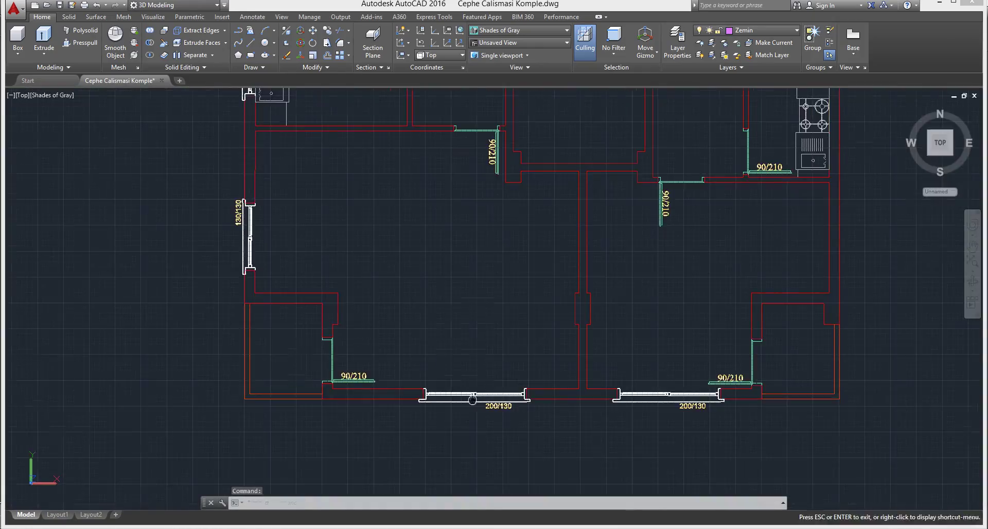
scroll(444, 395, "up", 2)
middle_click_drag(507, 407, 505, 434)
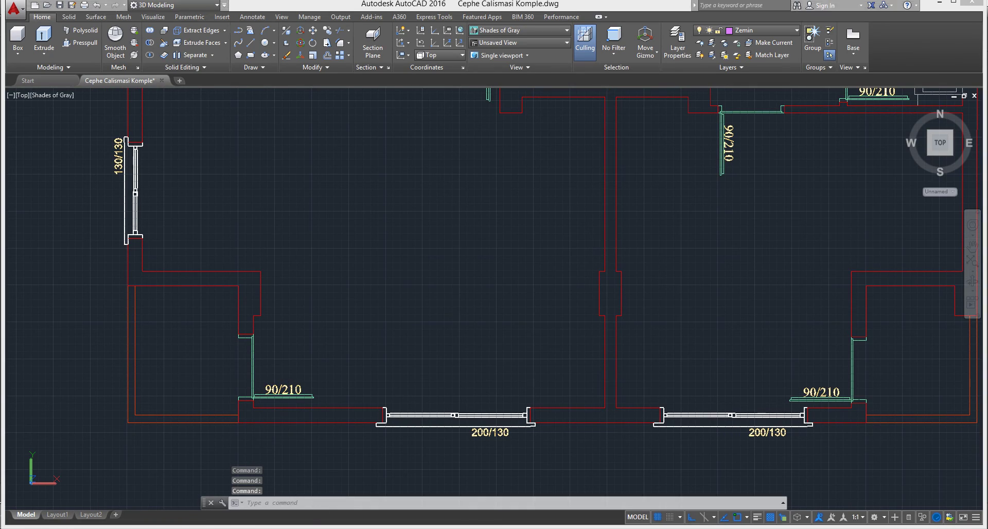
key("alt+Tab")
middle_click_drag(389, 316, 386, 329)
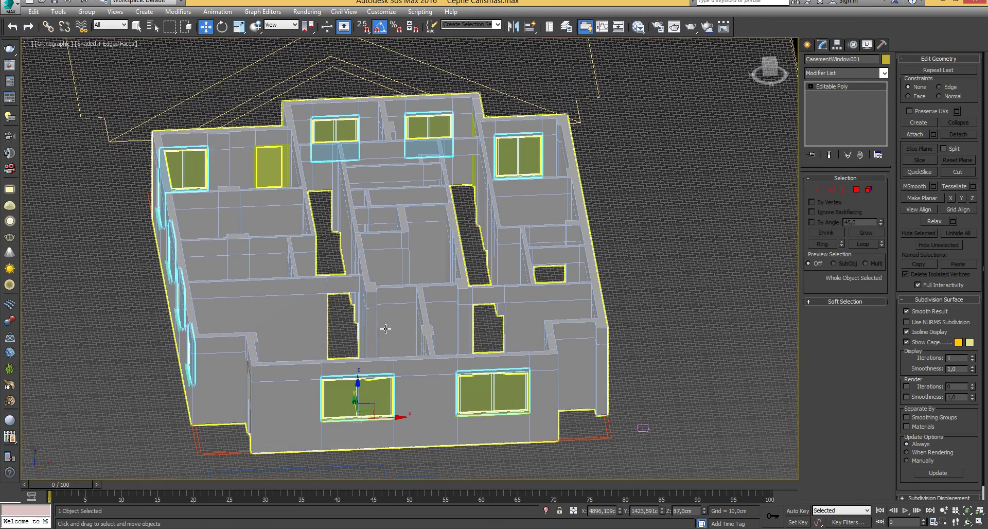
Isolate the combined window object and show it in Front view.
key("alt+q")
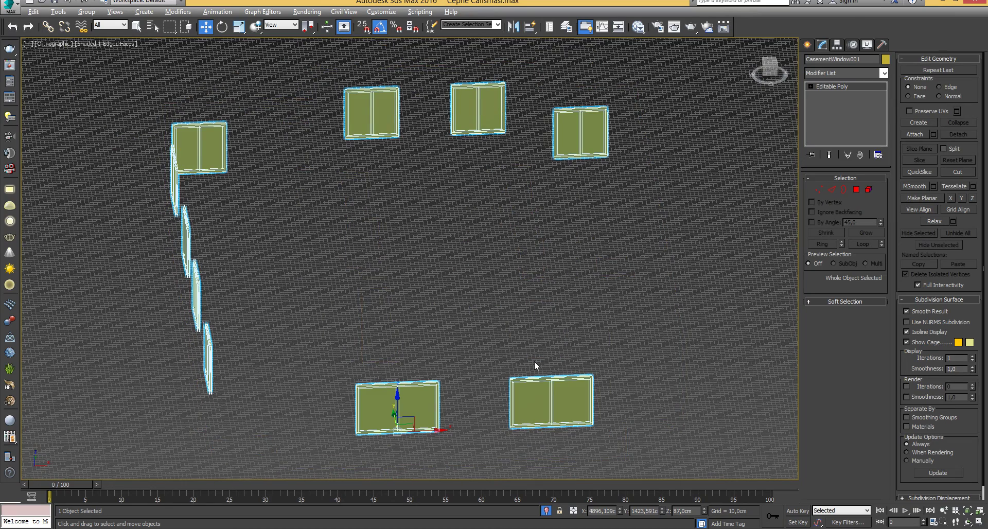
key("f")
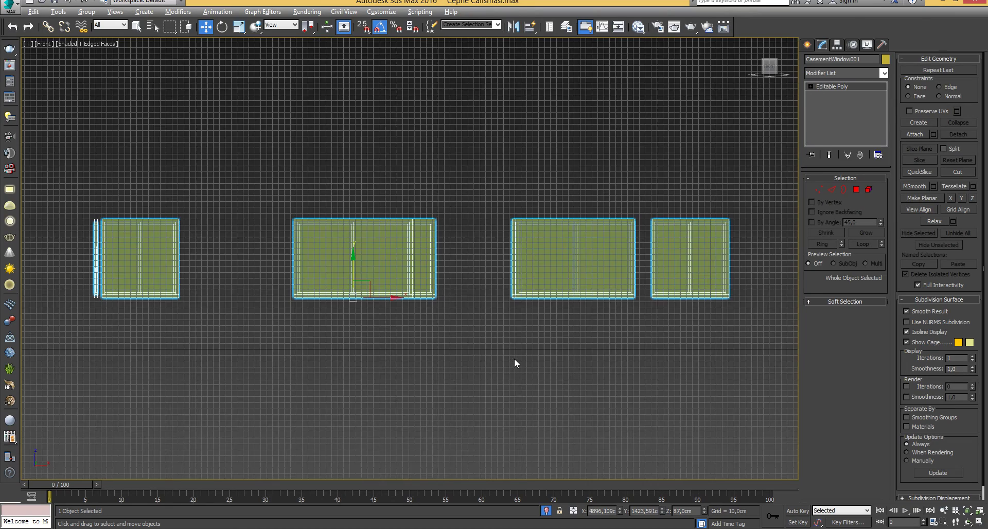
middle_click_drag(511, 314, 507, 330)
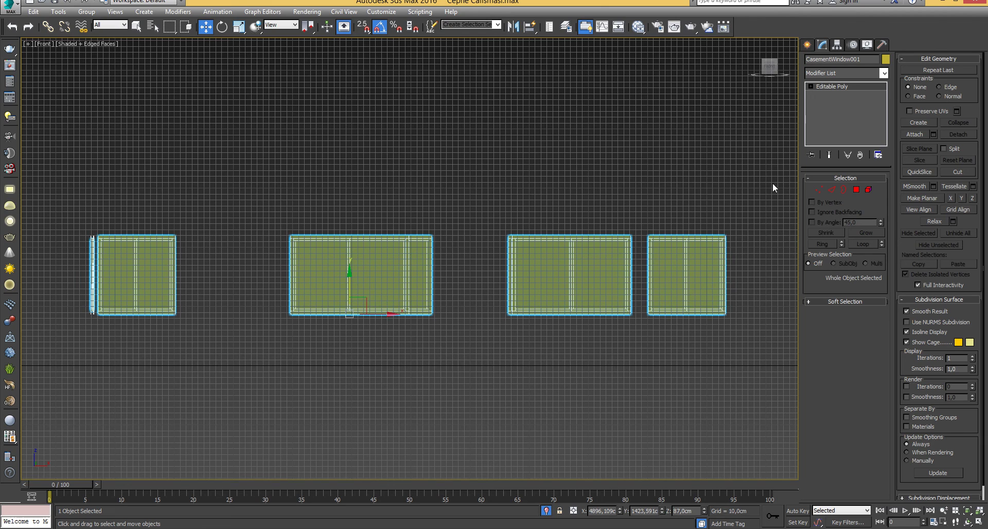
Select the bottom vertices of all windows in the combined object and raise them 5 cm with a relative offset, leaving vertex editing.
left_click(820, 191)
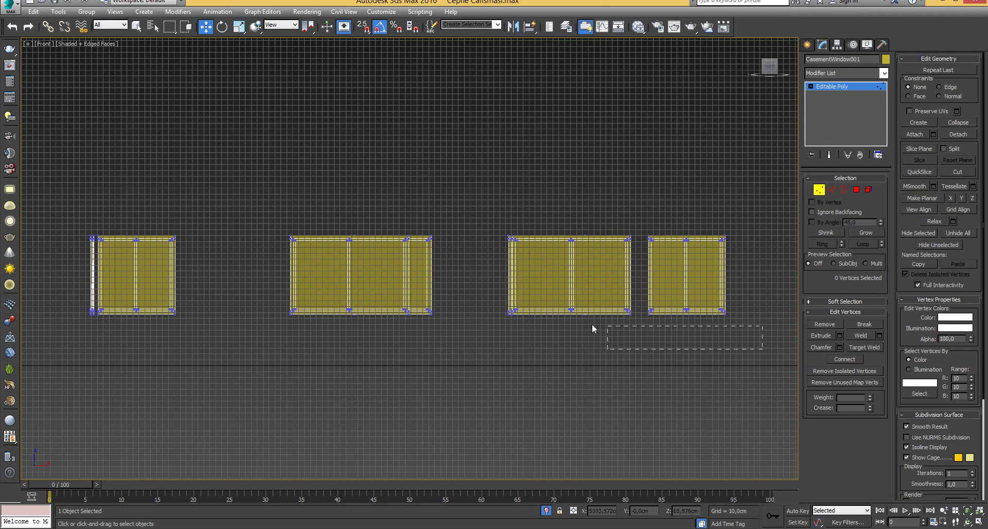
left_click_drag(7, 307, 8, 308)
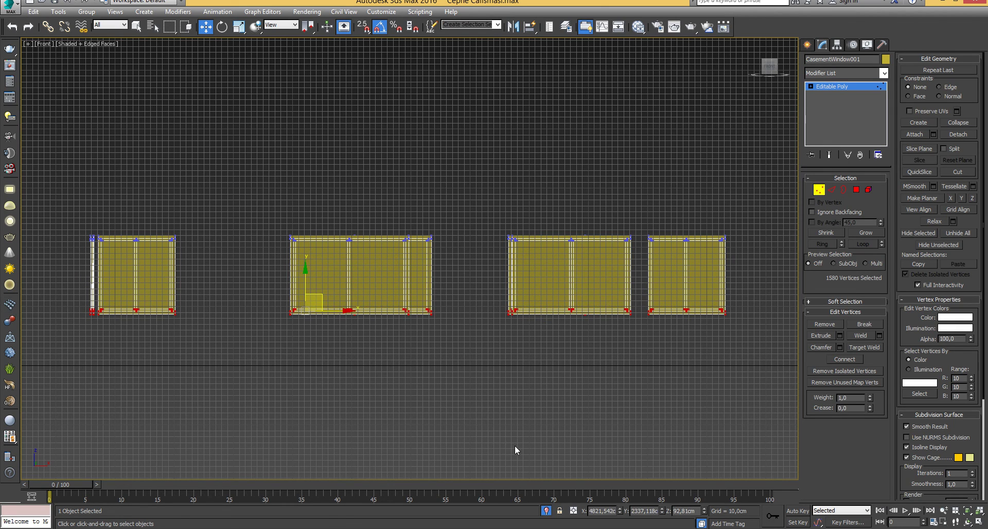
left_click(574, 511)
middle_click_drag(291, 317, 309, 335)
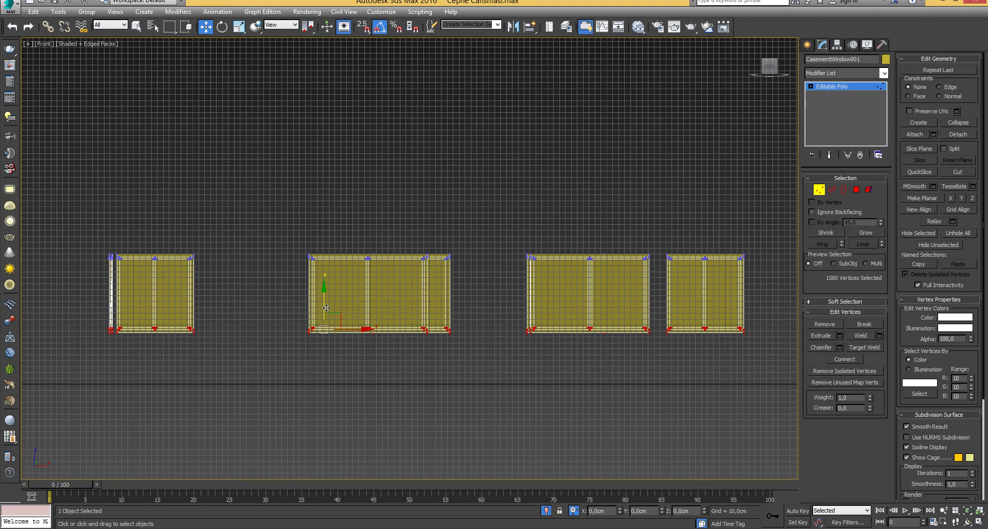
scroll(480, 430, "down", 3)
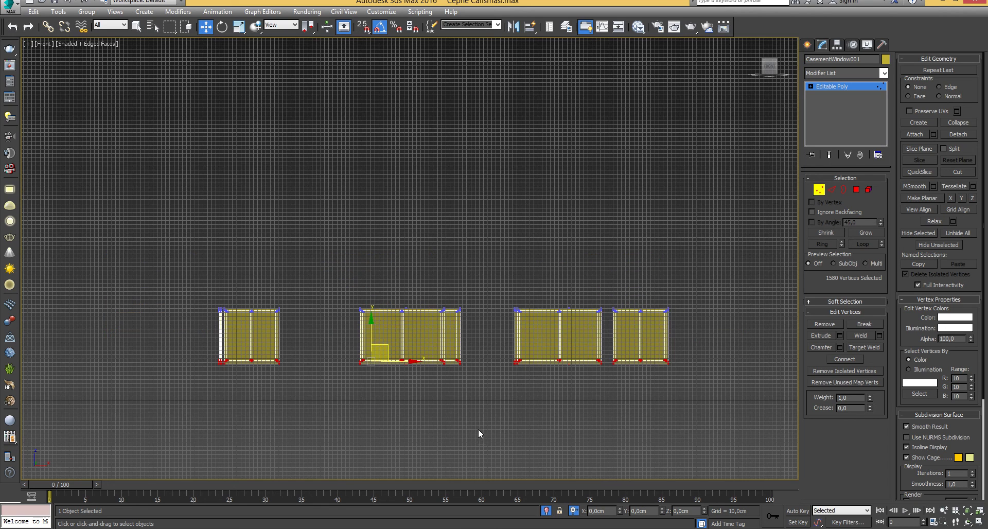
scroll(463, 389, "up", 5)
scroll(464, 392, "down", 2)
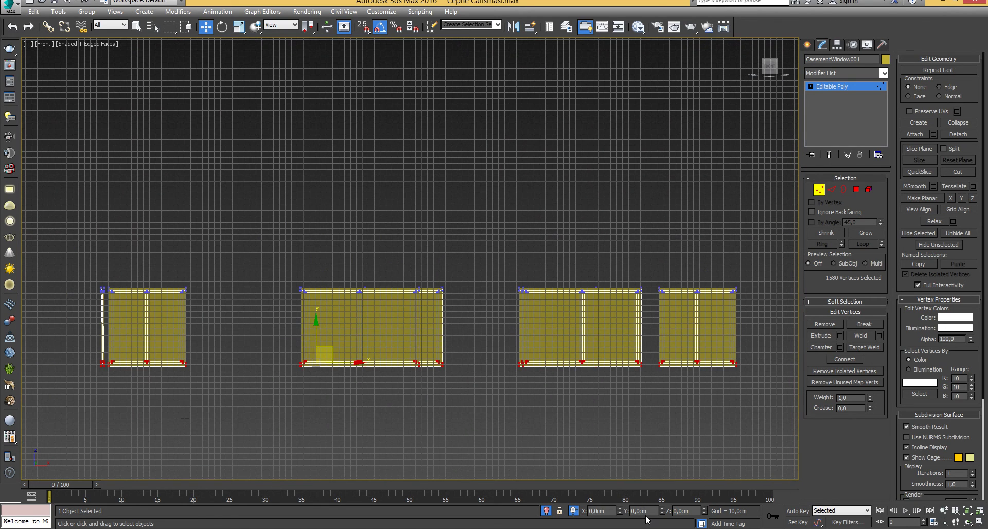
type("5")
key("Return")
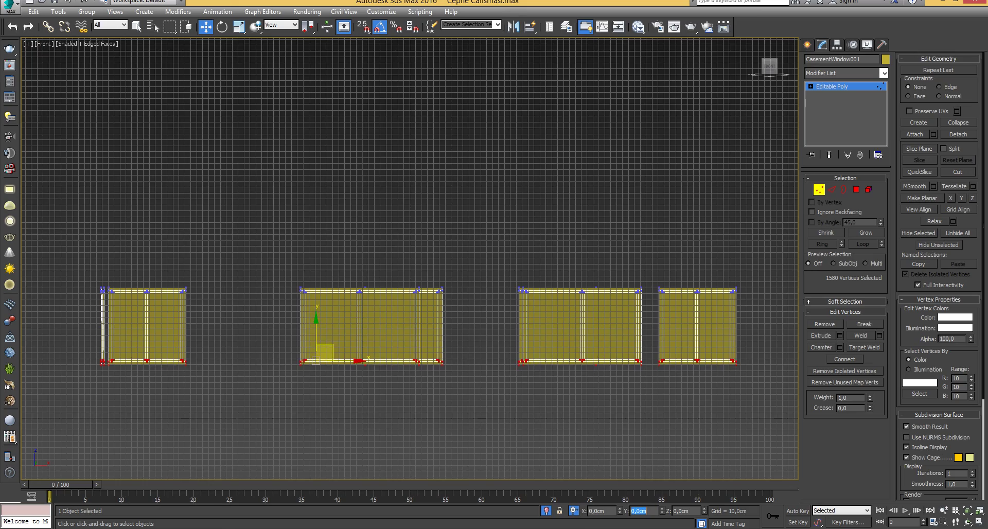
left_click(817, 191)
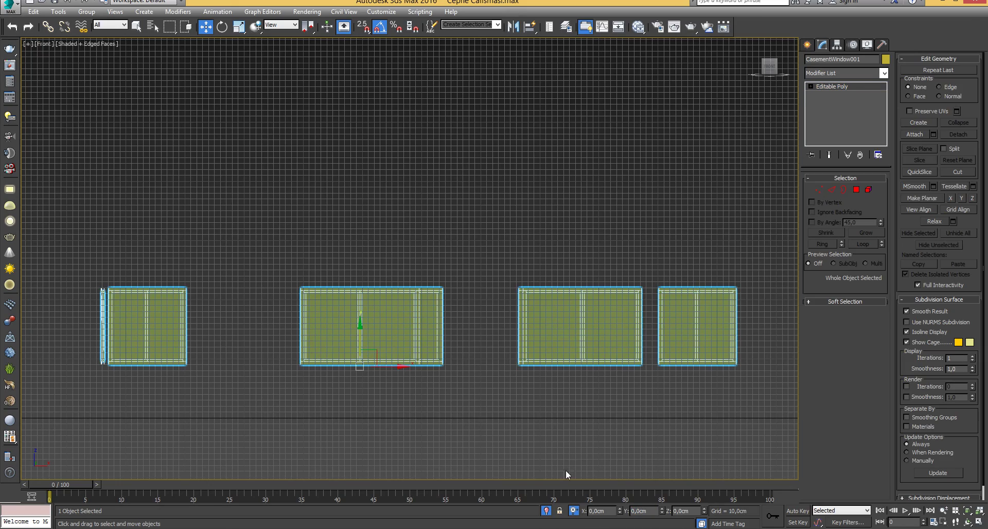
Exit isolation and check the windows' lower edges against their sills in the building.
left_click(546, 511)
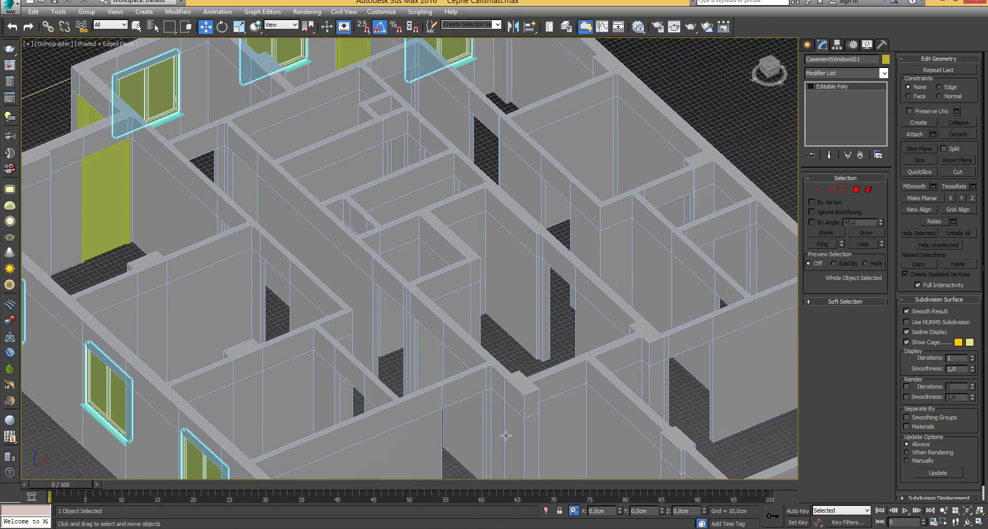
scroll(552, 365, "up", 6)
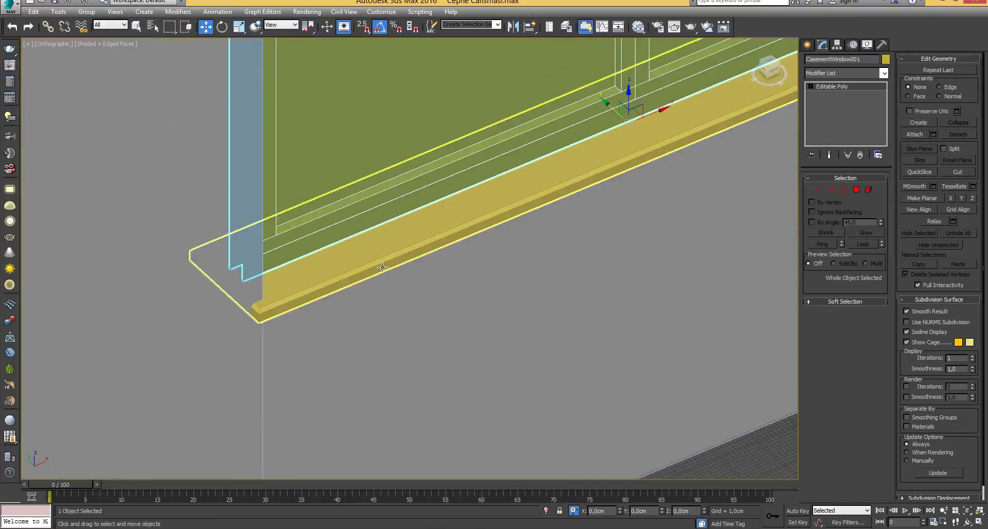
scroll(442, 337, "down", 4)
middle_click_drag(441, 334, 407, 335, "alt")
scroll(440, 308, "down", 5)
middle_click_drag(407, 335, 415, 318)
scroll(415, 317, "up", 4)
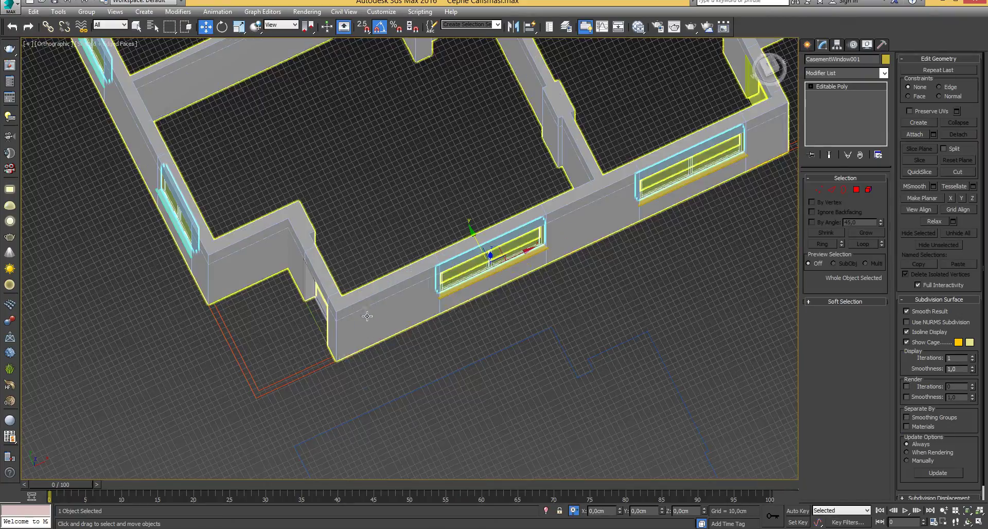
Convert the rectangle in the corner recess beside the front wall to an Editable Poly.
left_click(315, 321)
right_click(317, 326)
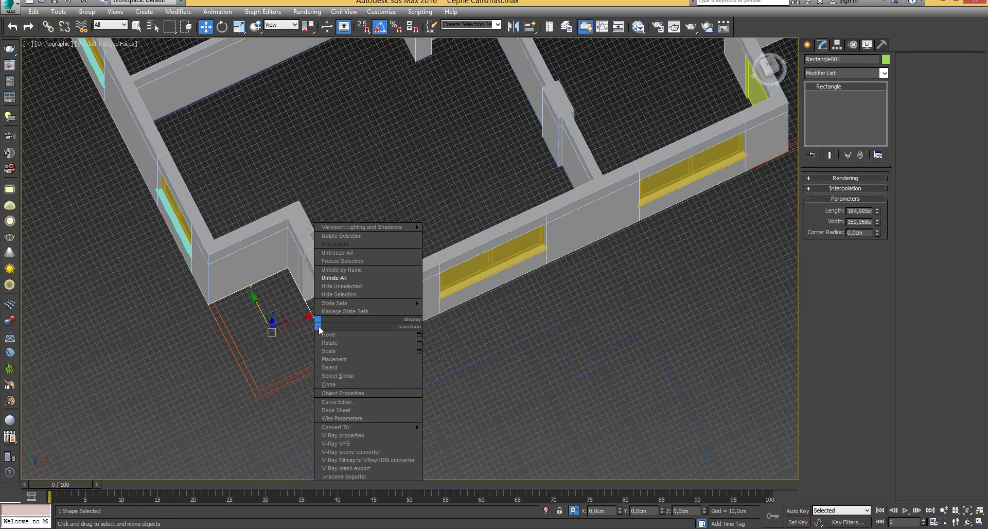
mouse_move(370, 428)
left_click(473, 442)
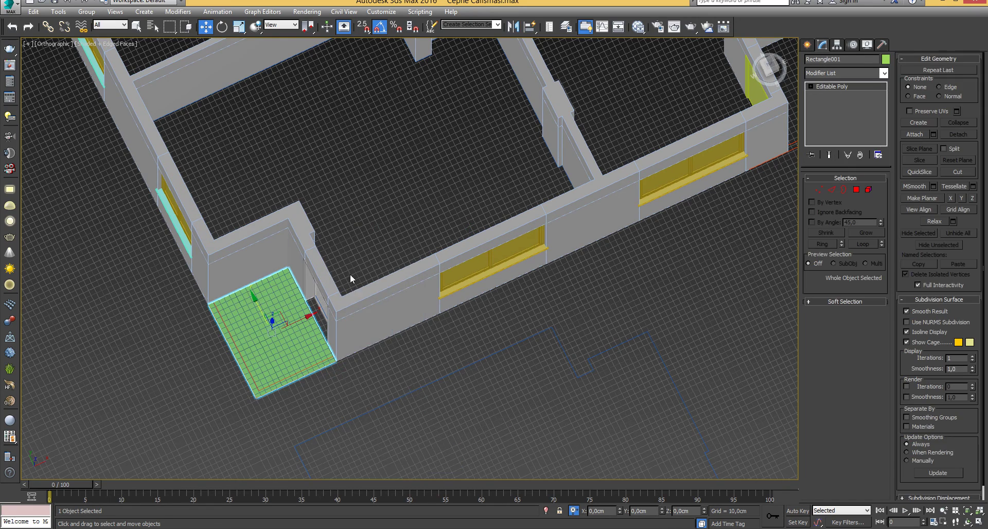
Convert the traced line outlining the large front corner room's floor to an Editable Poly.
middle_click_drag(348, 275, 366, 344)
left_click(368, 111)
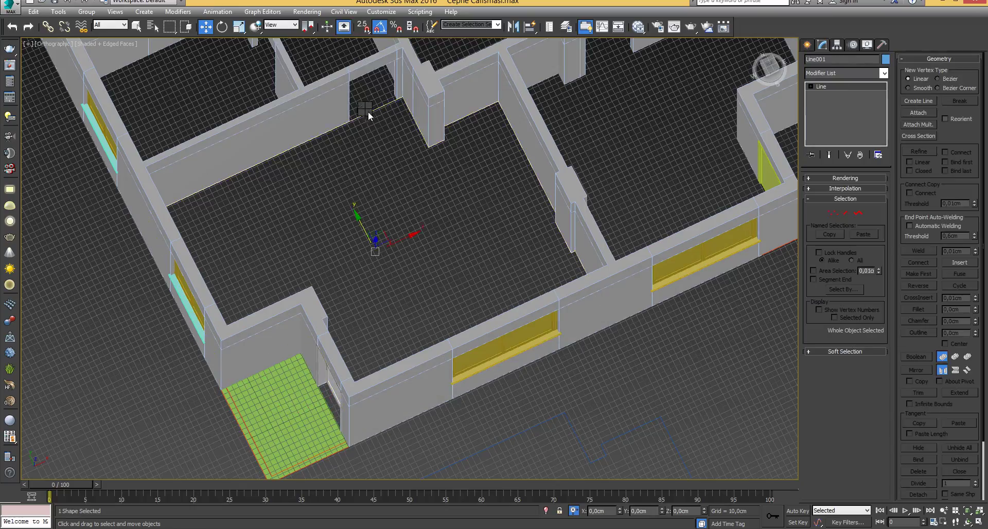
right_click(369, 111)
mouse_move(470, 213)
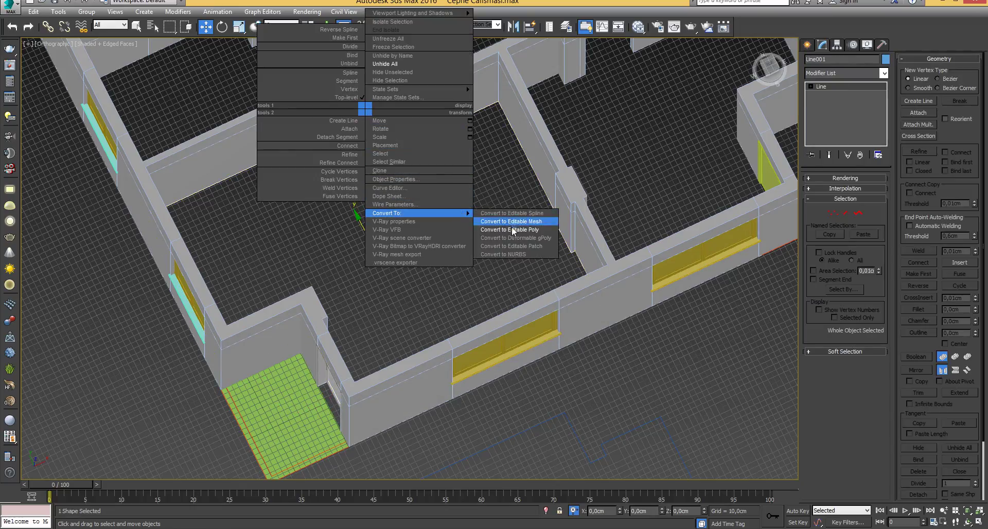
left_click(510, 229)
Select the Duvar wall object and start editing it at polygon level.
scroll(454, 279, "down", 3)
middle_click_drag(454, 279, 463, 248, "alt")
left_click(443, 227)
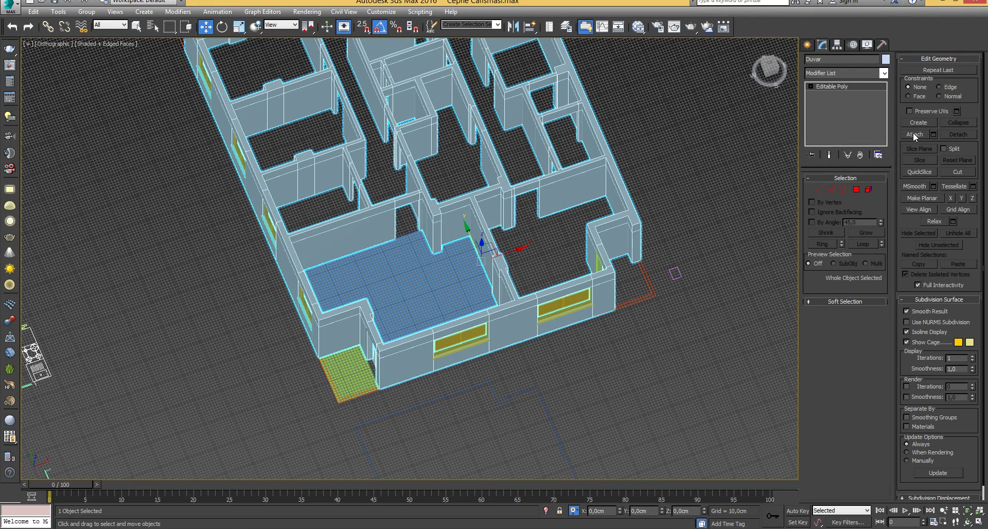
left_click(855, 190)
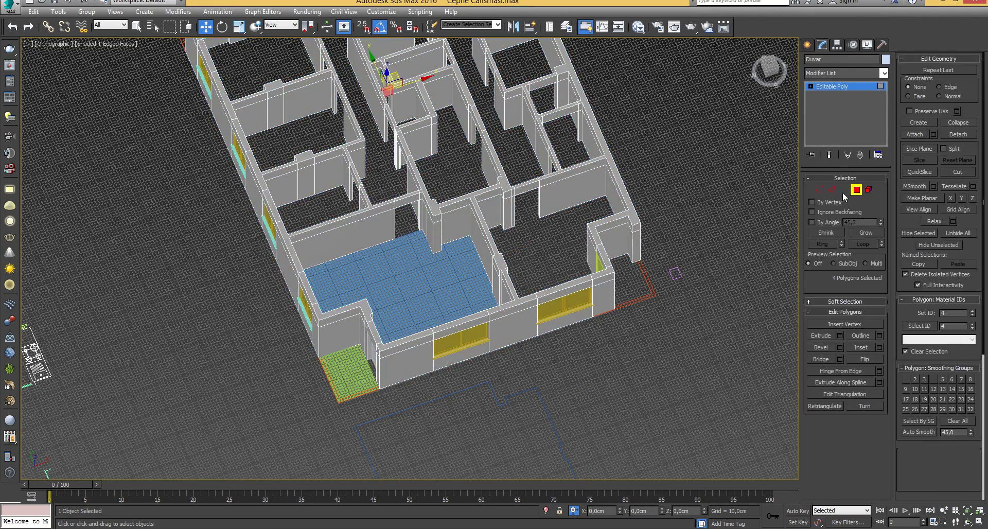
scroll(481, 274, "up", 5)
scroll(464, 198, "down", 3)
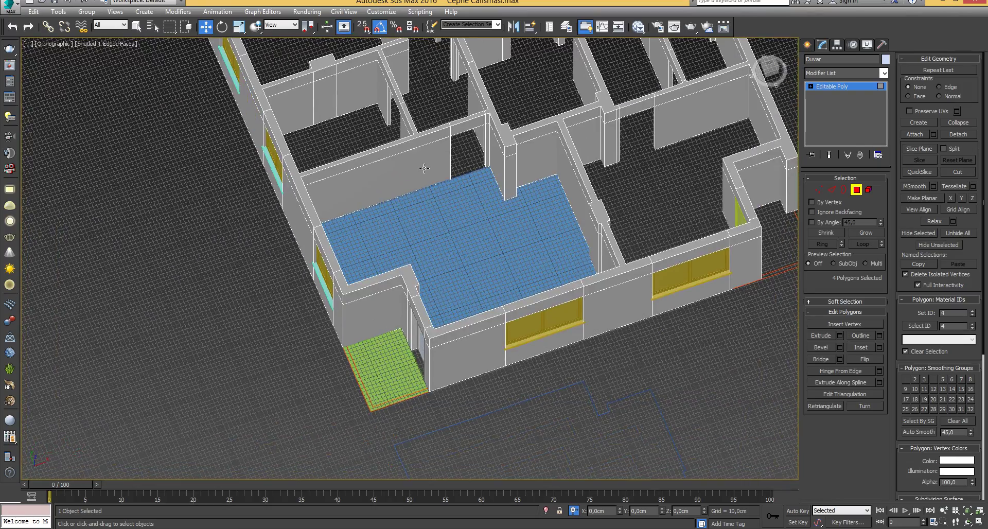
left_click(424, 168)
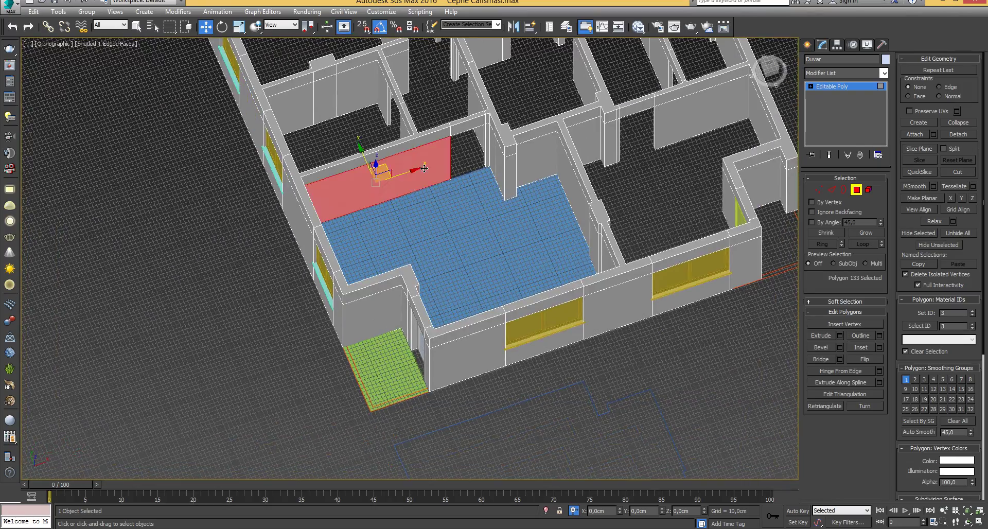
scroll(360, 175, "up", 4)
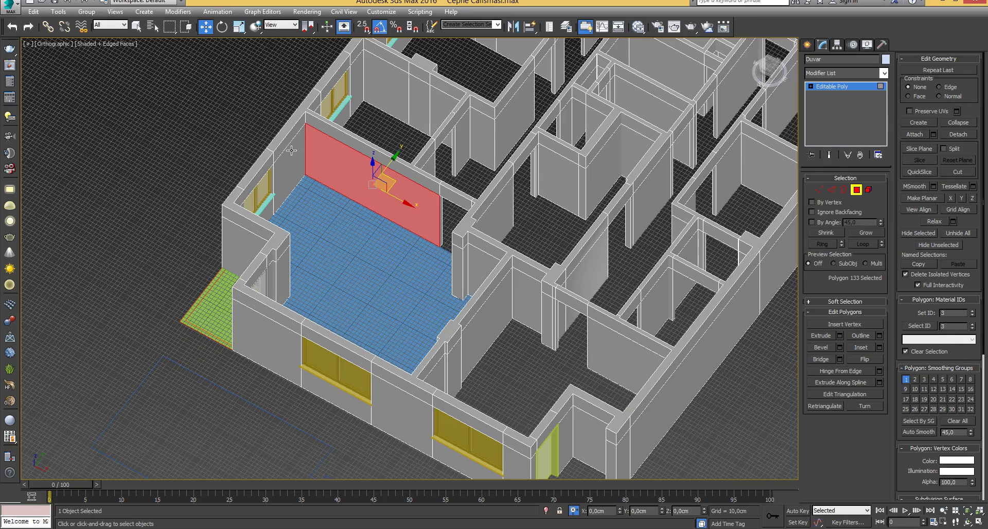
left_click(291, 150, "shift")
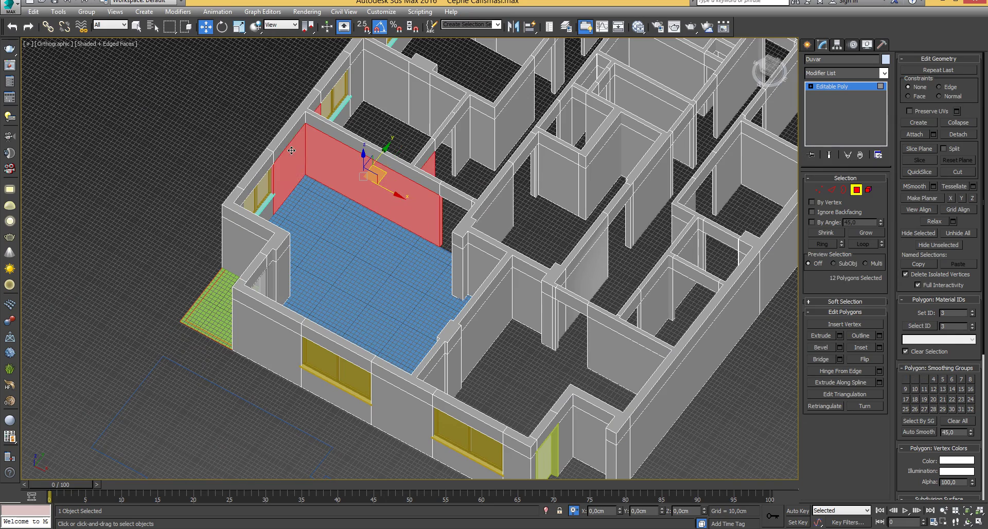
left_click(483, 183)
scroll(386, 201, "up", 4)
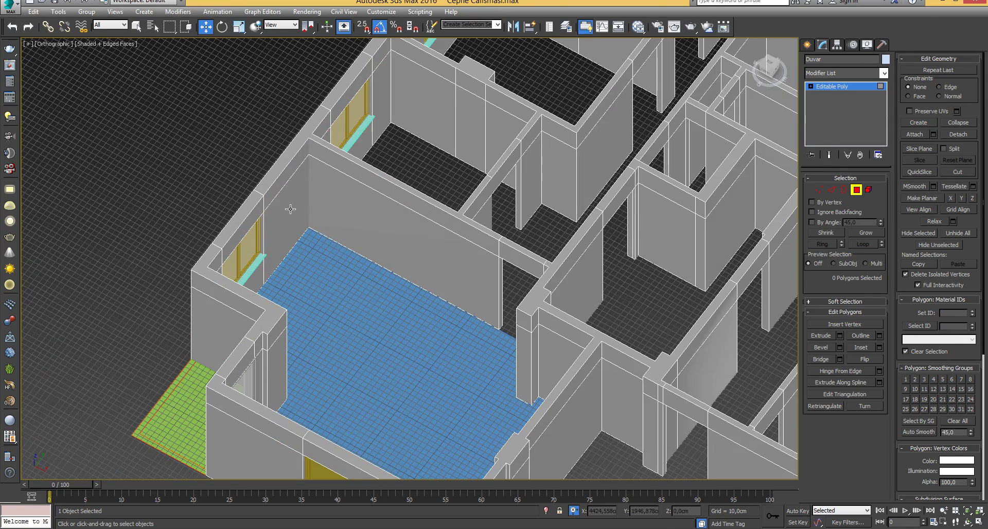
Switch to the plain Select tool and select the large room's inner wall polygons beside the side window and along the adjoining partition.
left_click(206, 33)
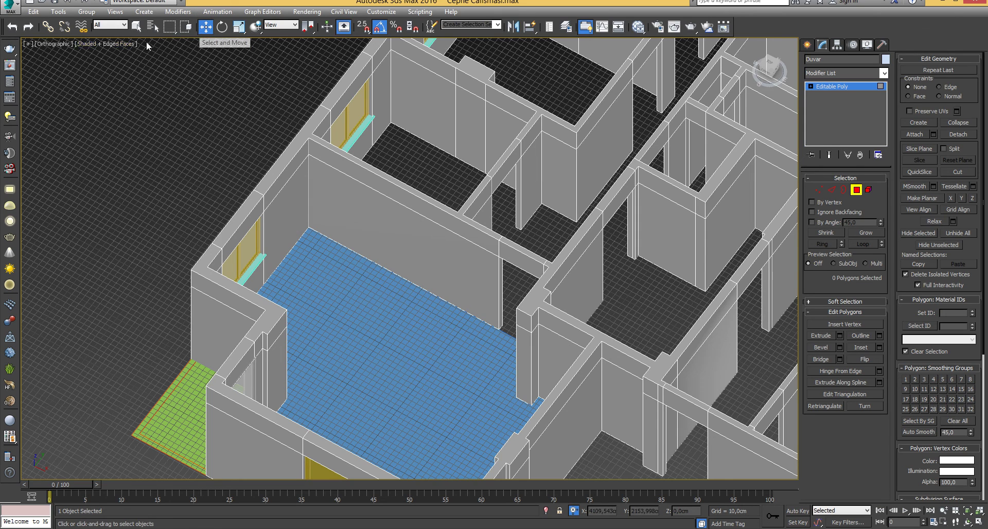
key("q")
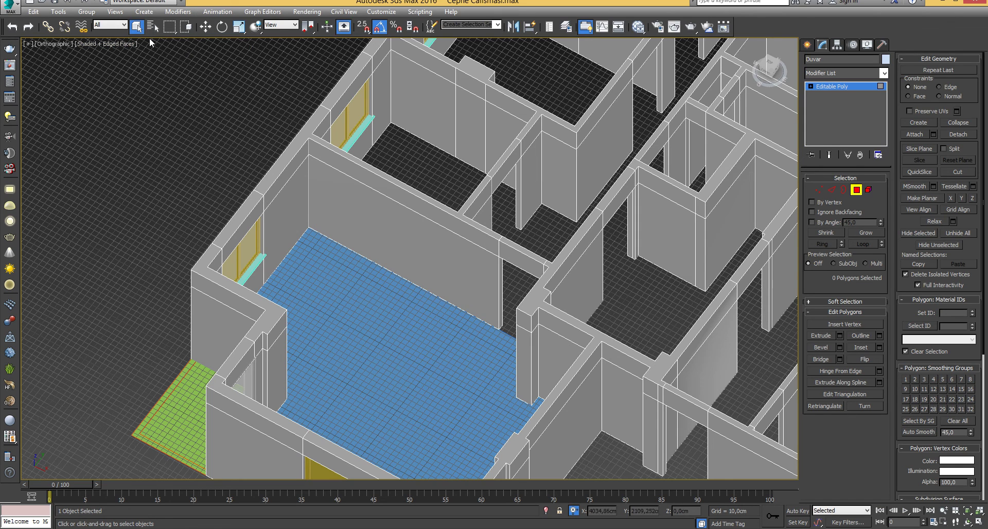
left_click(304, 200)
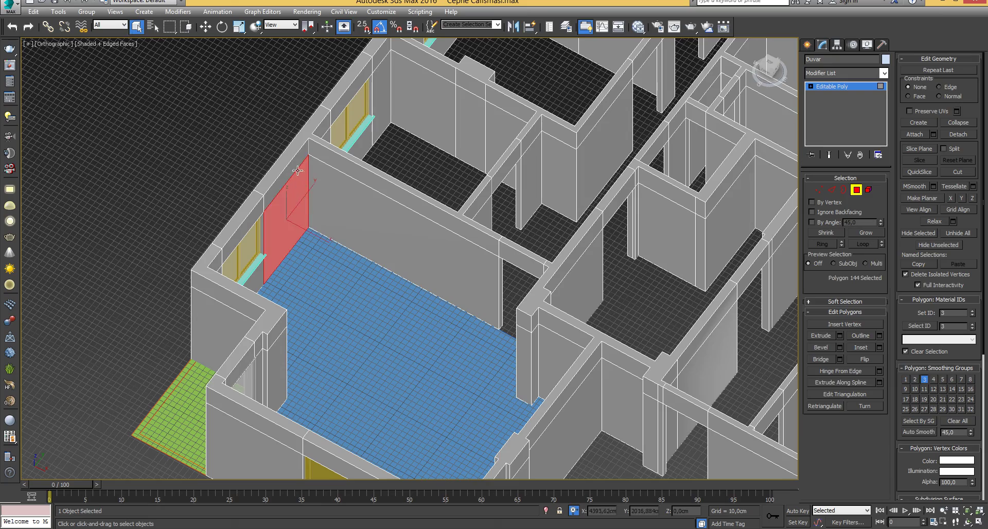
left_click(298, 166, "ctrl")
left_click(345, 198, "ctrl")
left_click(356, 171, "ctrl")
Add the polygons over the interior door opening and on the wall and column face beside it to the selection.
middle_click_drag(356, 172, 419, 150, "alt")
left_click(441, 145, "ctrl")
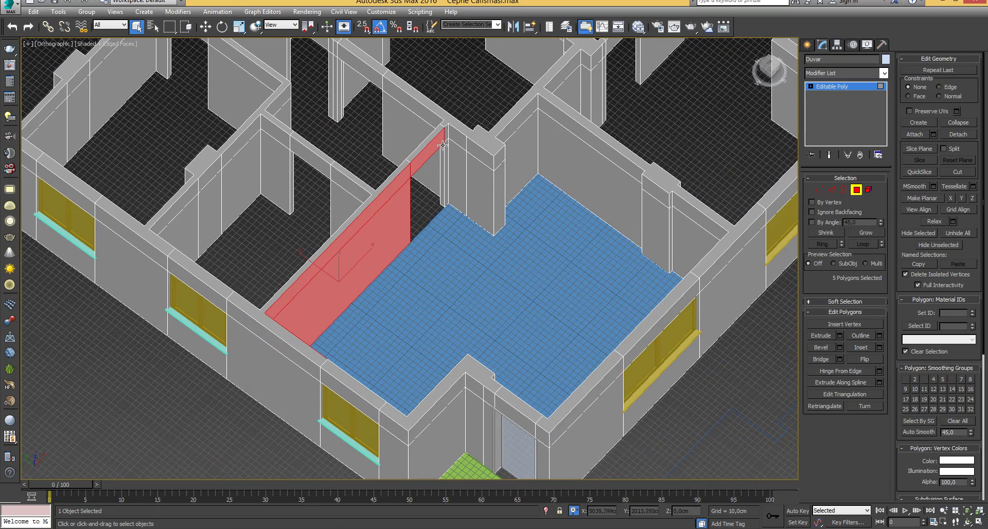
left_click(445, 147, "ctrl")
left_click(461, 143, "ctrl")
left_click(475, 156, "ctrl")
left_click(472, 181, "ctrl")
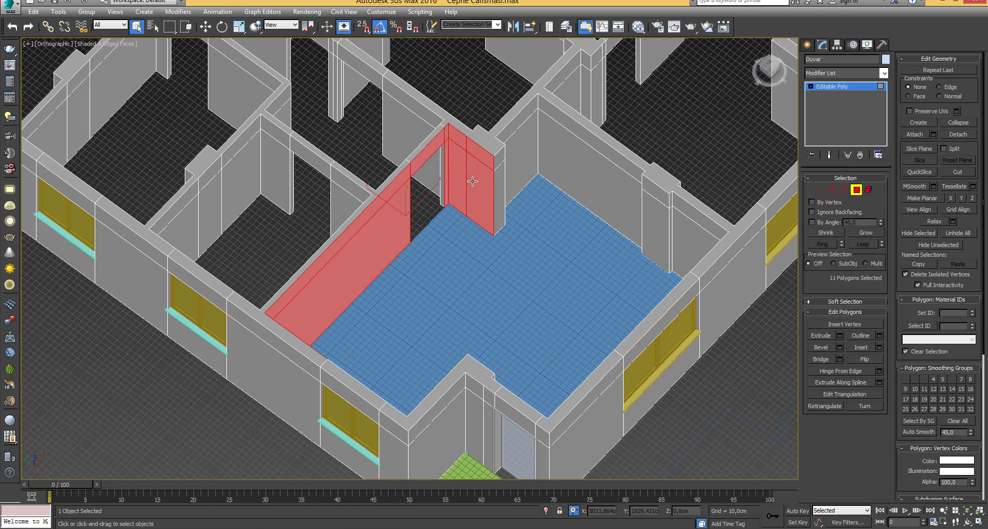
Add the column's side faces and the room's wall polygons behind the column to the selection.
left_click(501, 184, "ctrl")
left_click(498, 161, "ctrl")
left_click(498, 149, "alt")
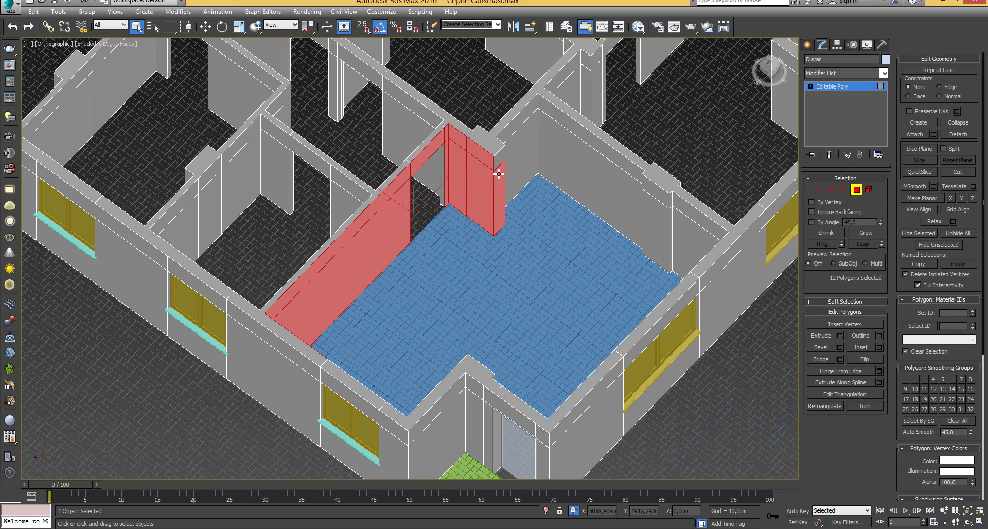
middle_click_drag(497, 148, 468, 247, "alt")
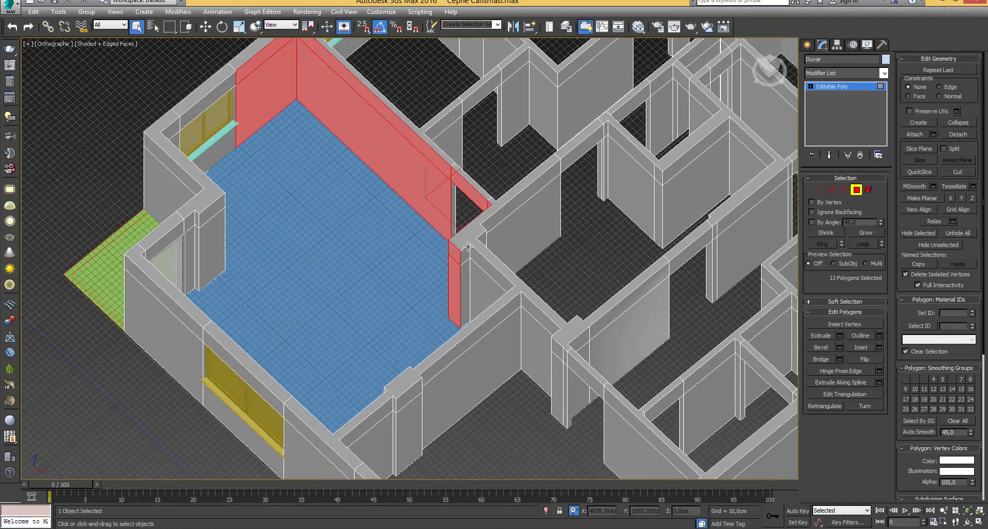
left_click(478, 279, "ctrl")
middle_click_drag(497, 153, 504, 102, "alt")
left_click(509, 148, "ctrl")
left_click(519, 114, "ctrl")
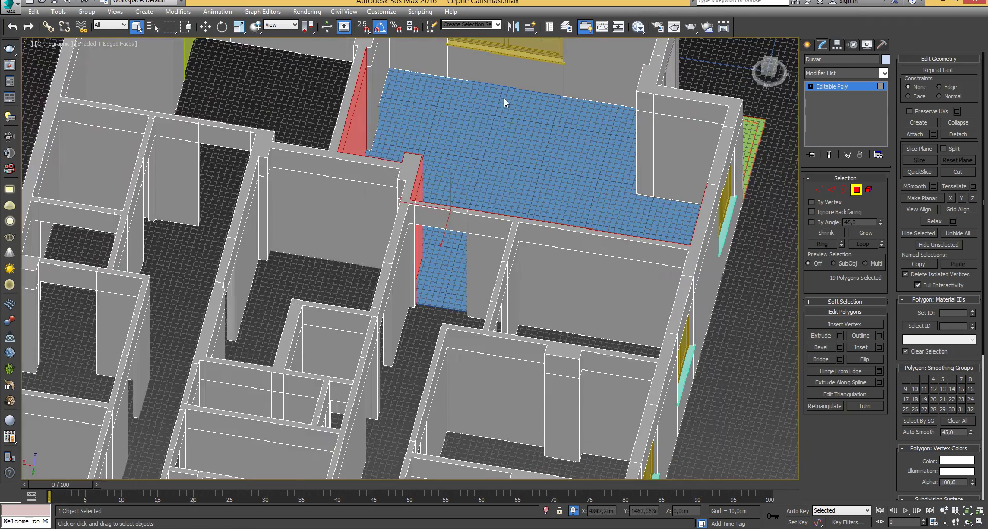
Add the near side and front faces of the projecting pier on the room's partition wall to the selection.
middle_click_drag(375, 97, 374, 181)
scroll(371, 176, "up", 6)
left_click(323, 136, "ctrl")
left_click(321, 93, "ctrl")
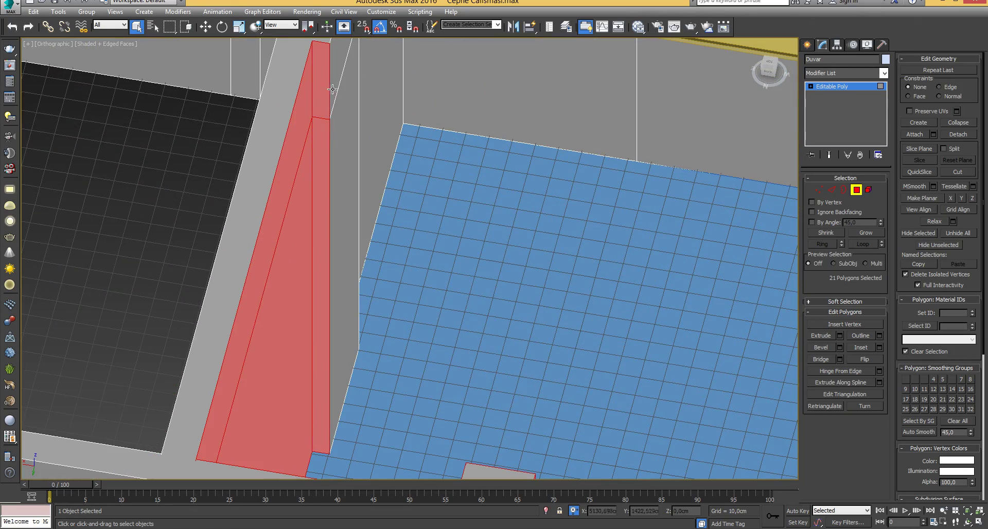
left_click(339, 119, "ctrl")
scroll(339, 119, "down", 3)
middle_click_drag(338, 119, 425, 214, "alt")
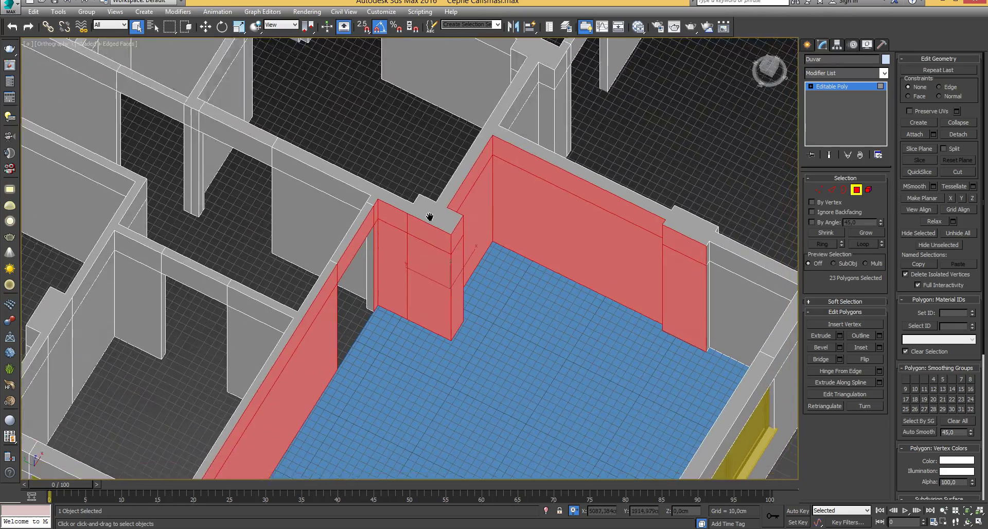
Add the pier's far side faces and the upper and lower wall polygons beyond it to the selection.
scroll(445, 121, "up", 4)
scroll(543, 169, "up", 3)
left_click(613, 216, "ctrl")
left_click(608, 266, "ctrl")
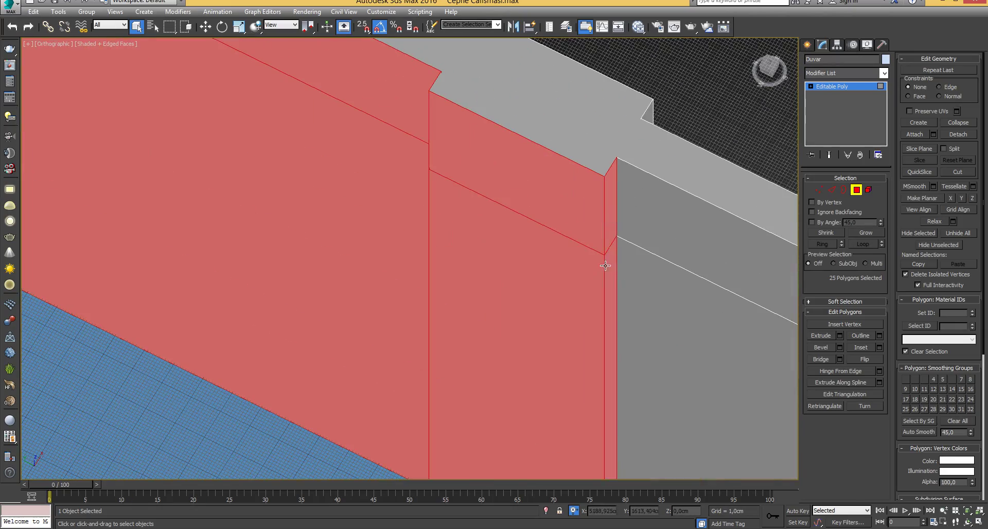
left_click(632, 232, "ctrl")
left_click(633, 280, "ctrl")
scroll(608, 267, "down", 5)
Add the front wall's inner polygons on both sides of and above the window to the selection.
middle_click_drag(454, 221, 314, 171, "alt")
left_click(313, 165, "ctrl")
left_click(305, 195, "ctrl")
left_click(366, 174, "ctrl")
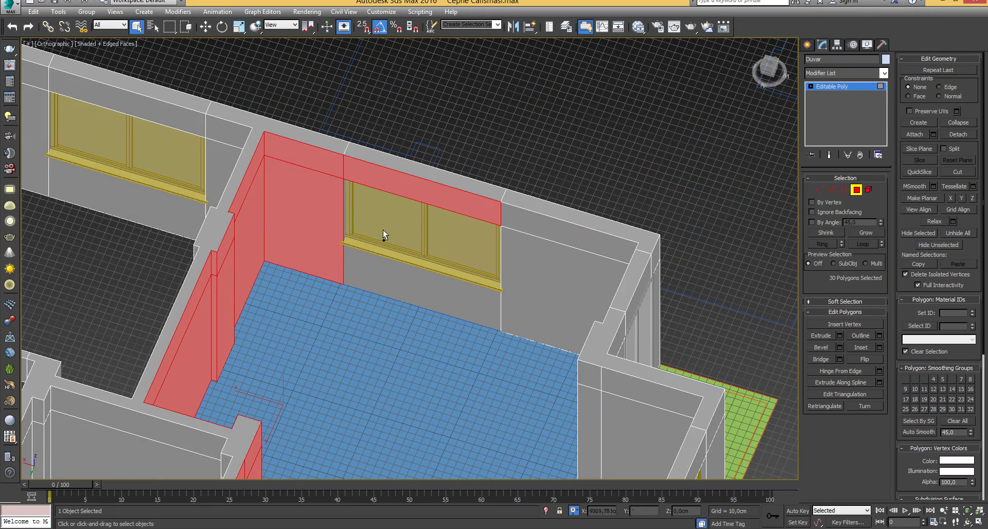
left_click(515, 257, "ctrl")
left_click(516, 224, "ctrl")
Add the wall polygons beside and above the door to the corner recess to the selection.
middle_click_drag(386, 275, 301, 156, "alt")
scroll(301, 156, "up", 3)
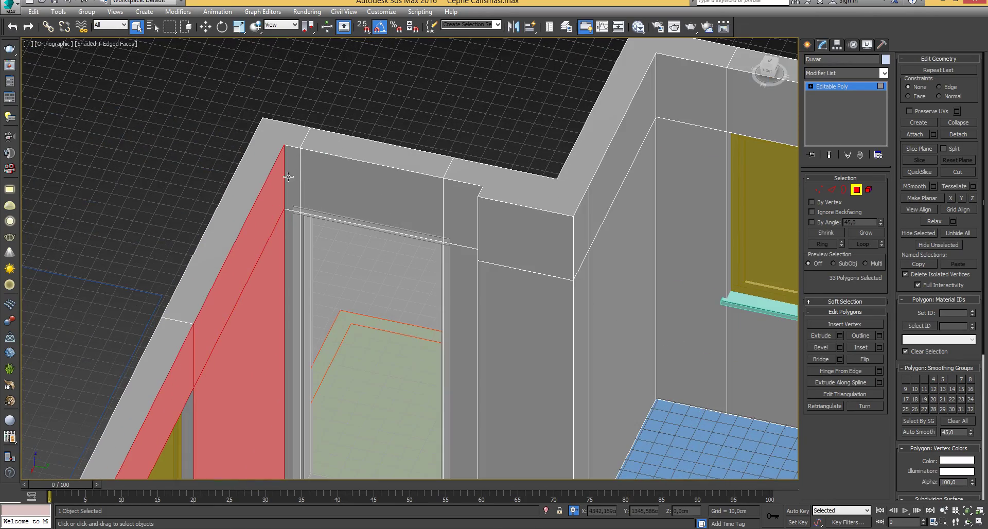
left_click(289, 222, "ctrl")
left_click(316, 184, "ctrl")
left_click(461, 251, "ctrl")
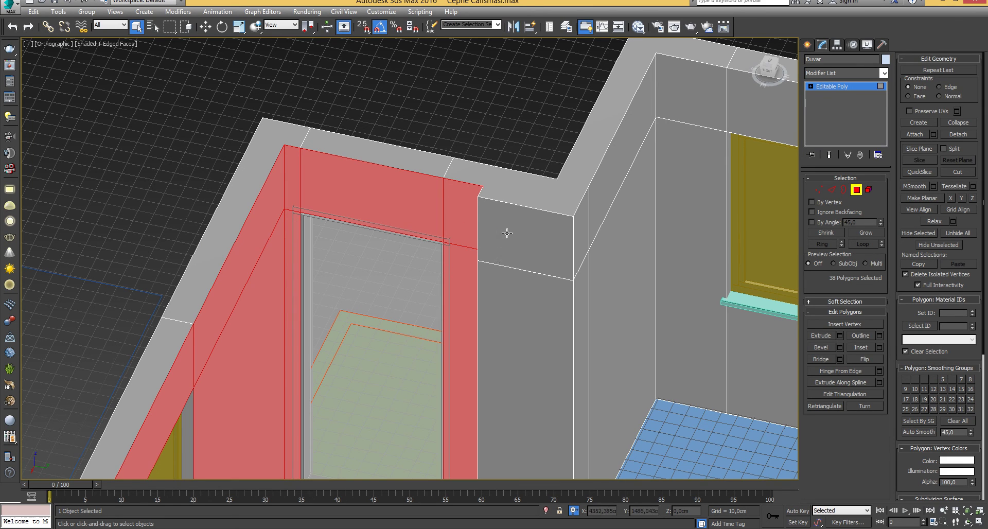
Add the recess wall faces beyond the door, around the outer corner, and up to the window wall to the selection.
left_click(507, 234, "ctrl")
left_click(511, 305, "ctrl")
left_click(586, 296, "ctrl")
left_click(579, 242, "ctrl")
left_click(608, 201, "ctrl")
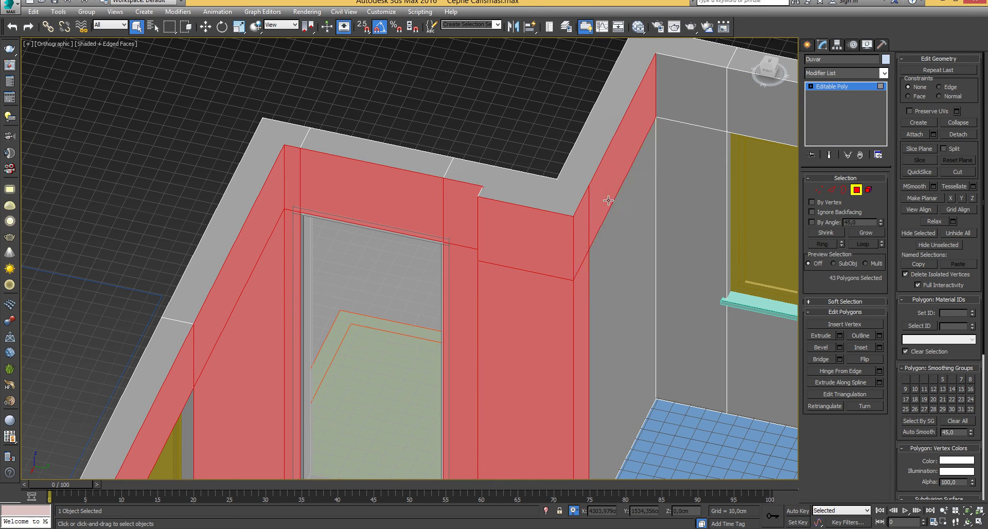
left_click(640, 165, "ctrl")
Add the remaining window wall polygons beside, above and below the window to the selection.
left_click(673, 111, "ctrl")
left_click(672, 148, "ctrl")
scroll(432, 145, "down", 2)
middle_click_drag(672, 148, 477, 141)
left_click(399, 66, "ctrl")
left_click(401, 221, "ctrl")
Detach the selected inner wall polygons as a separate object named "Salon Duvarları".
scroll(404, 214, "down", 4)
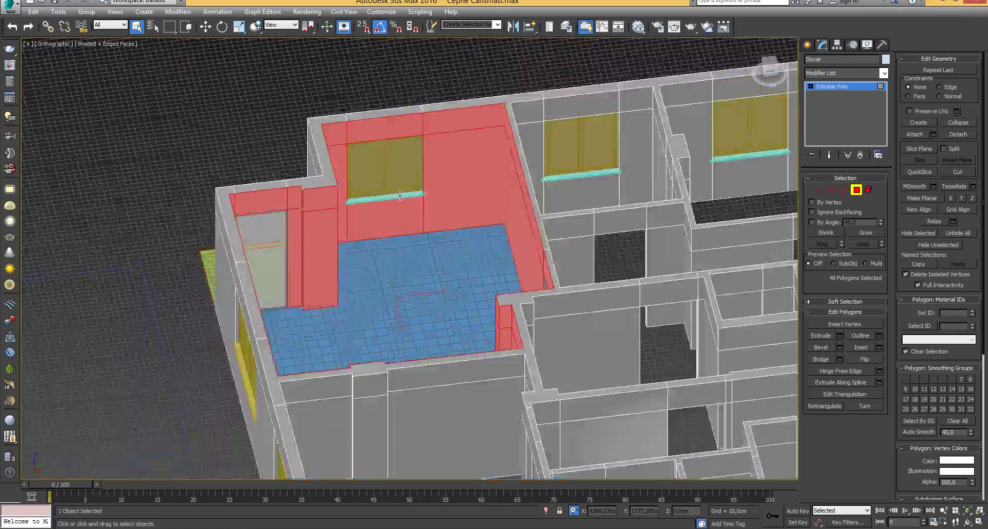
middle_click_drag(404, 214, 541, 223, "alt")
scroll(434, 209, "up", 8)
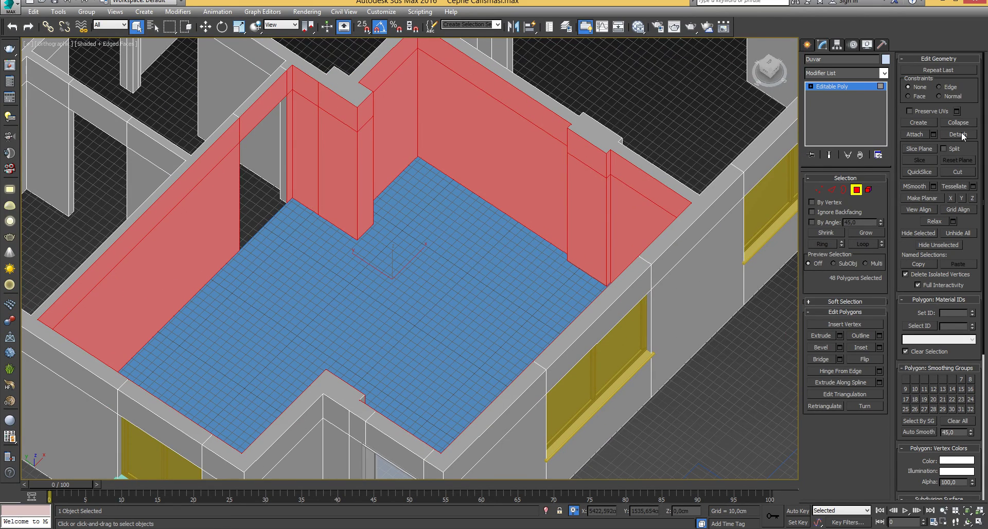
left_click(958, 135)
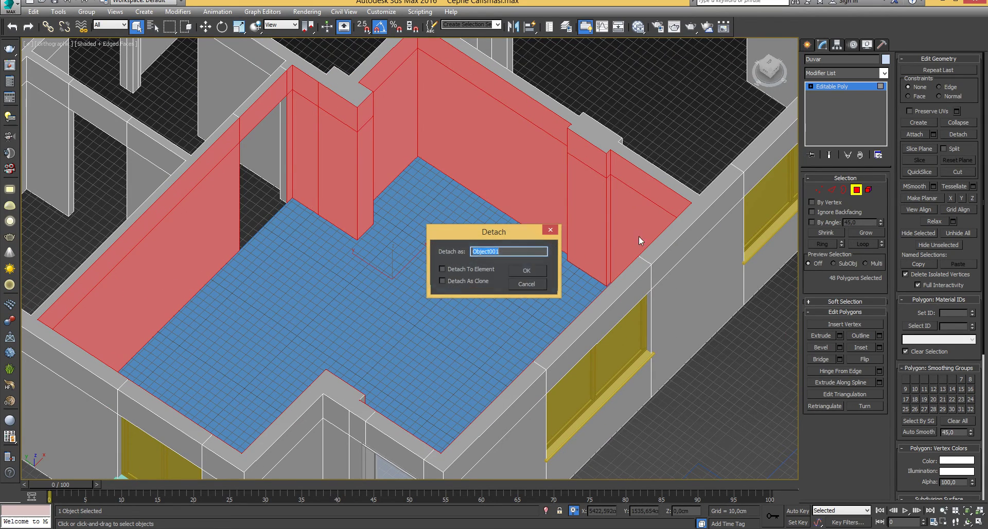
type("Salon Duvarları")
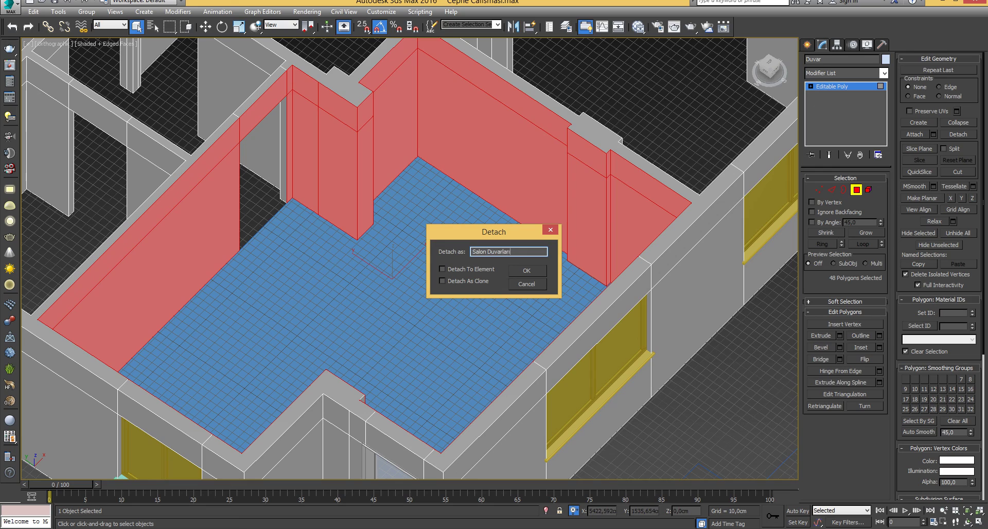
left_click(516, 270)
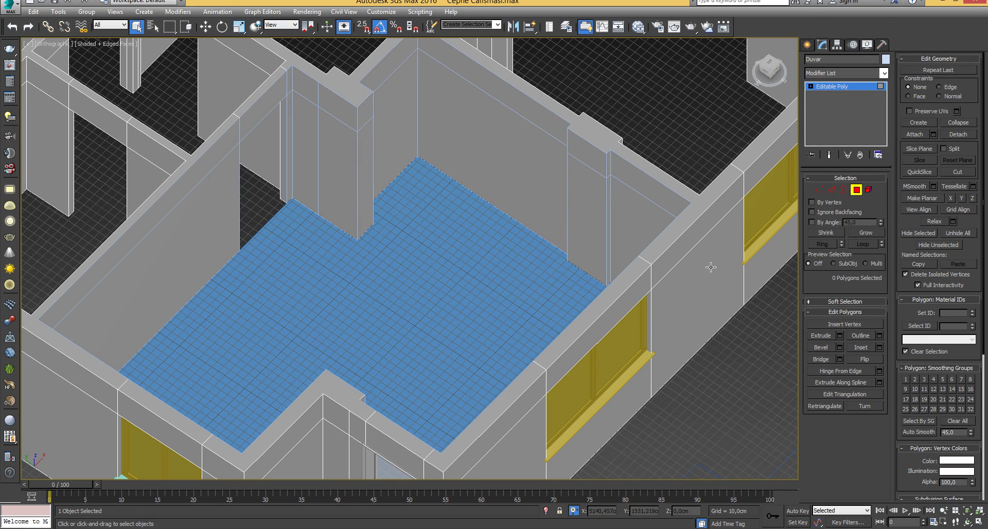
Leave polygon editing on the building walls and select the detached Salon Duvarları object.
scroll(505, 250, "down", 5)
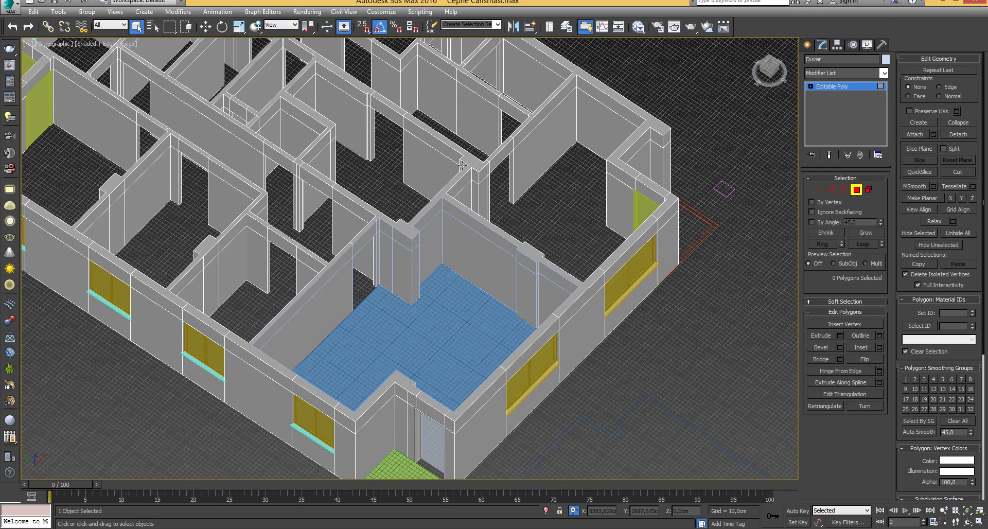
middle_click_drag(432, 168, 440, 160)
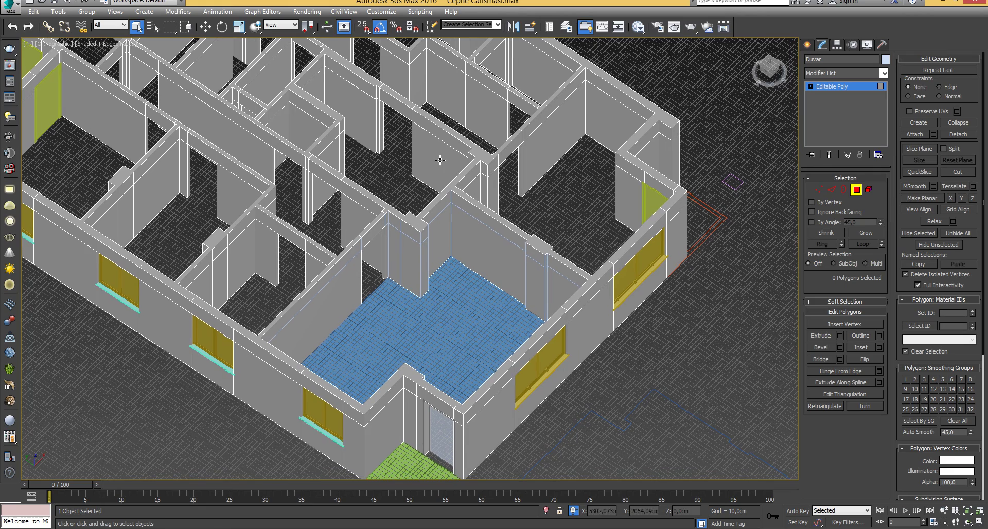
left_click(856, 190)
left_click(689, 337)
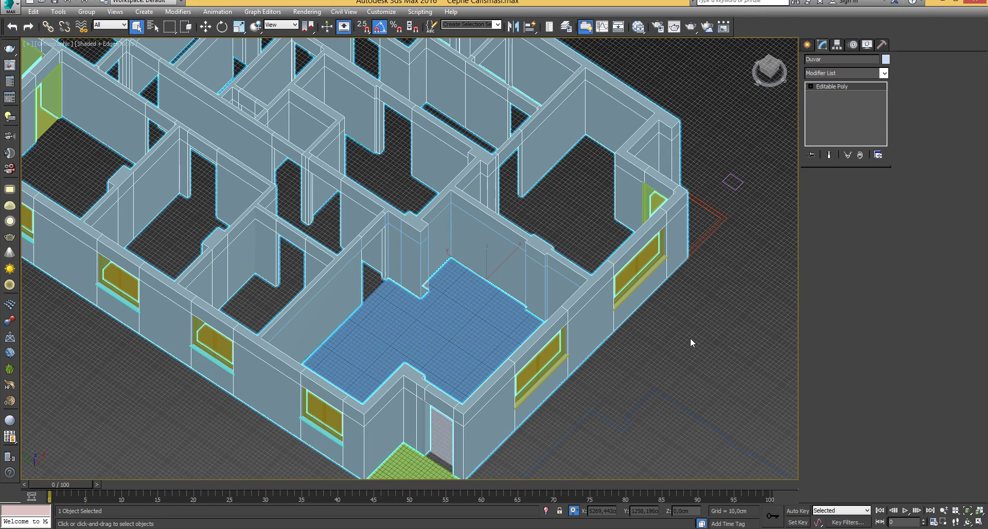
left_click(466, 244)
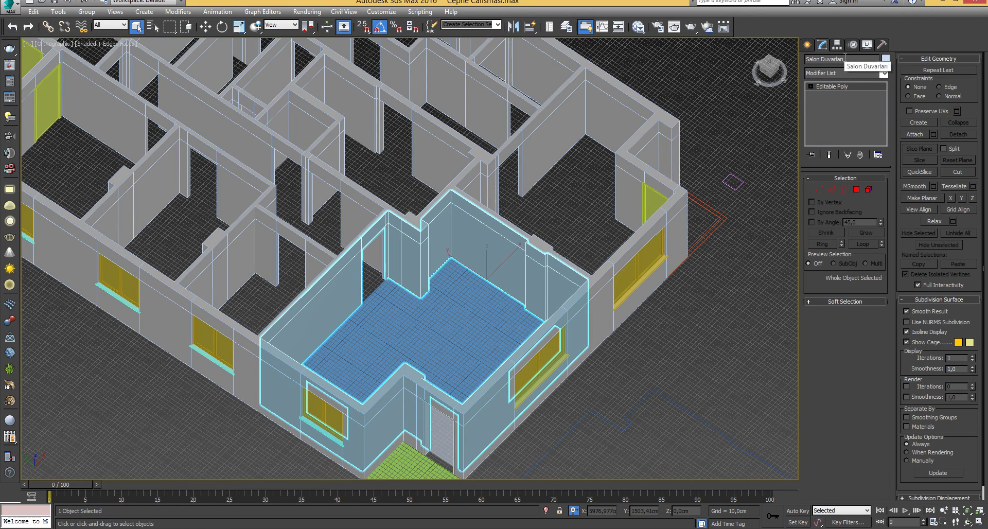
Turn on pivot-only adjustment for the Salon Duvarları object.
middle_click_drag(422, 311, 441, 269)
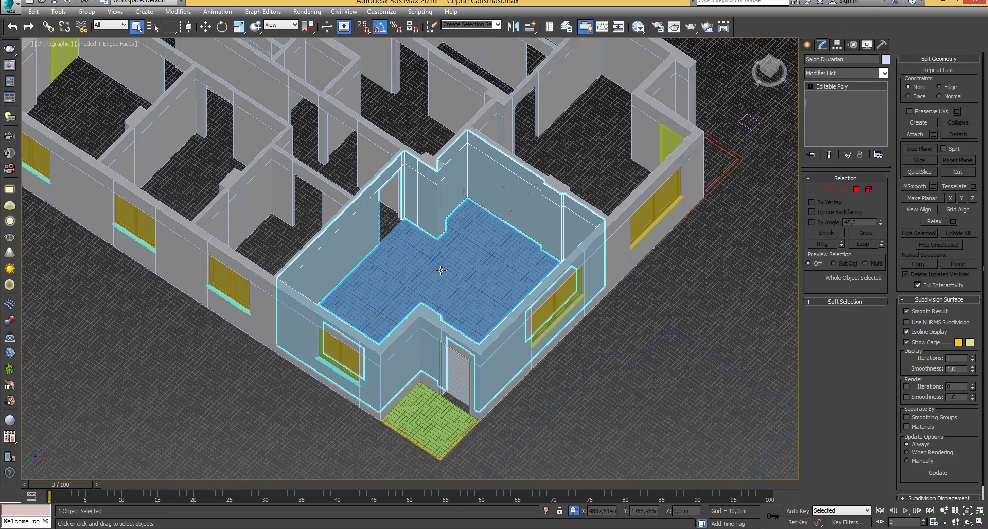
scroll(441, 260, "up", 3)
scroll(439, 260, "down", 7)
scroll(437, 244, "up", 4)
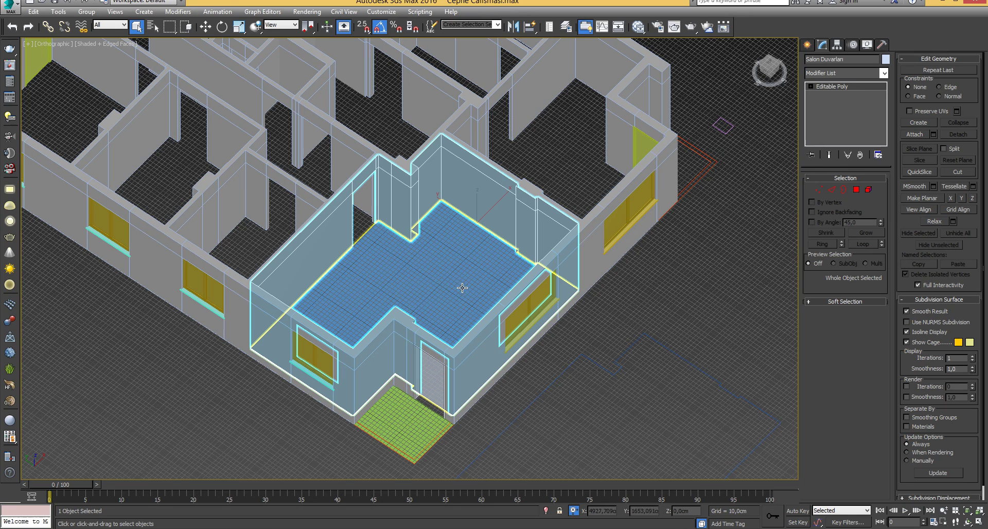
left_click(836, 45)
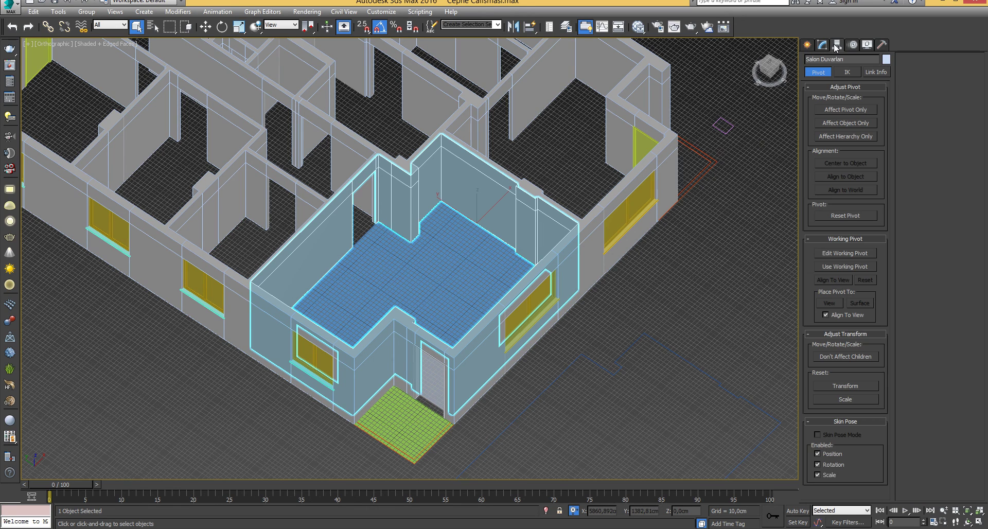
left_click(843, 110)
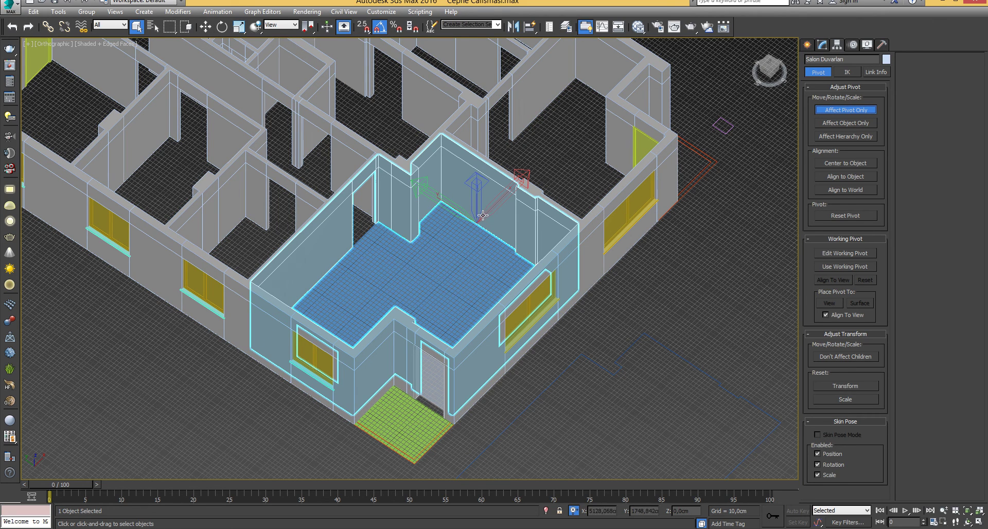
Try moving and rotating the Salon Duvarları pivot by hand.
middle_click_drag(483, 215, 478, 231)
key("w")
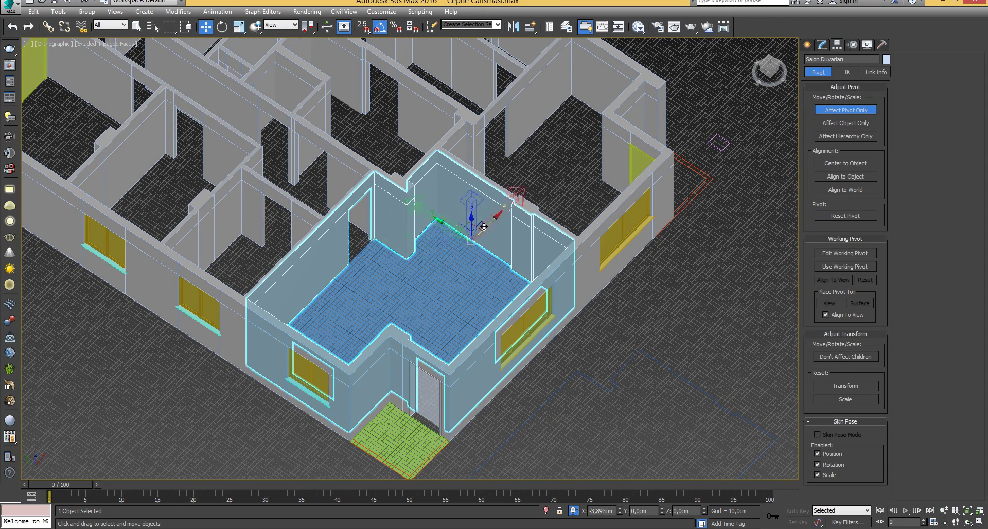
left_click_drag(484, 226, 515, 200)
key("e")
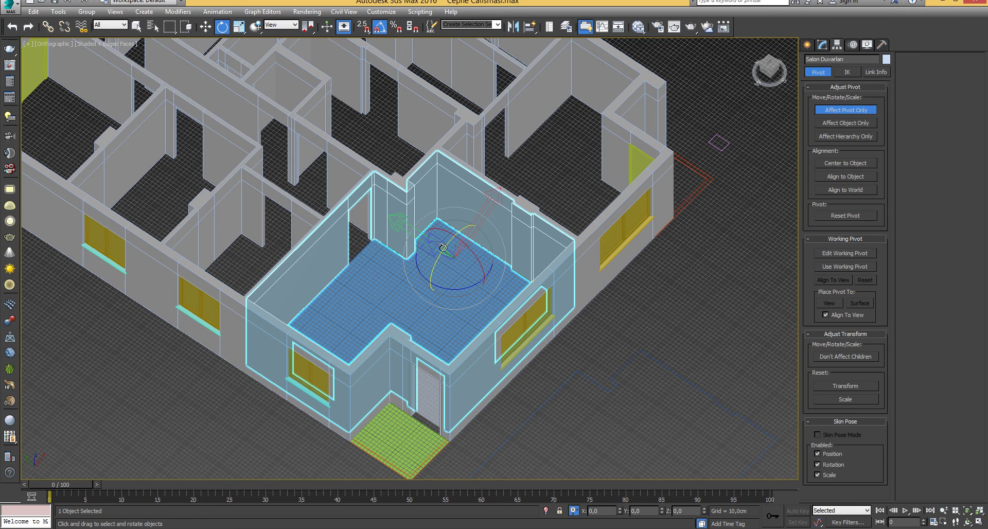
middle_click_drag(469, 251, 460, 267)
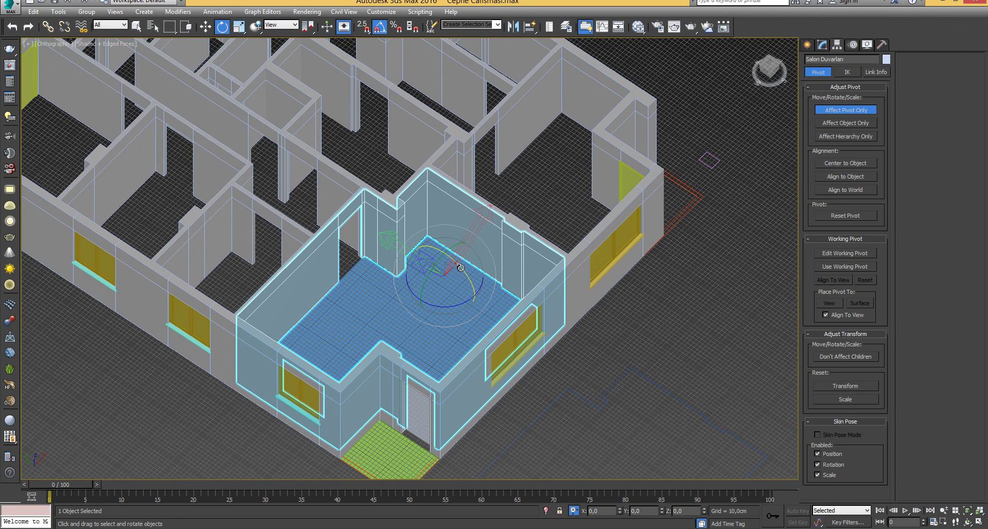
left_click_drag(460, 268, 674, 226)
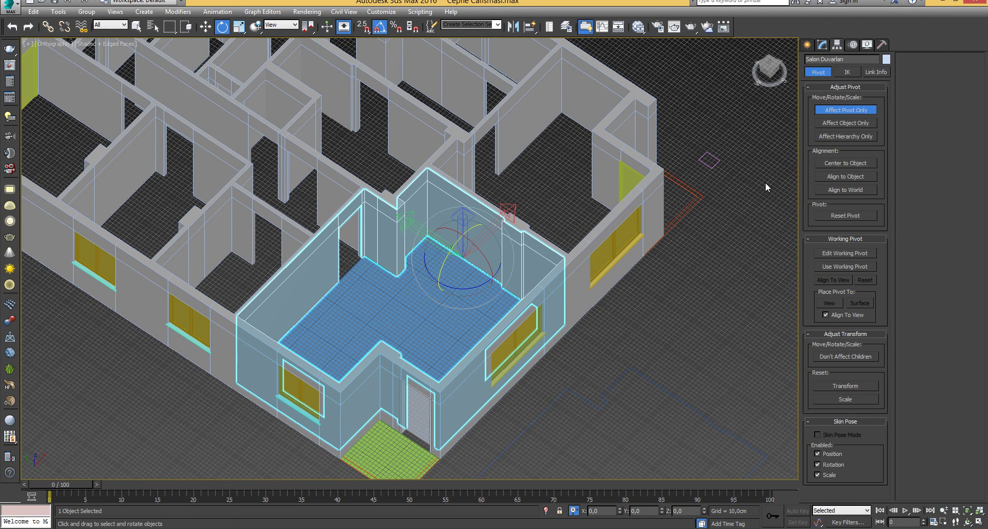
Center the Salon Duvarları pivot on the object and turn off pivot-only adjustment.
left_click(839, 161)
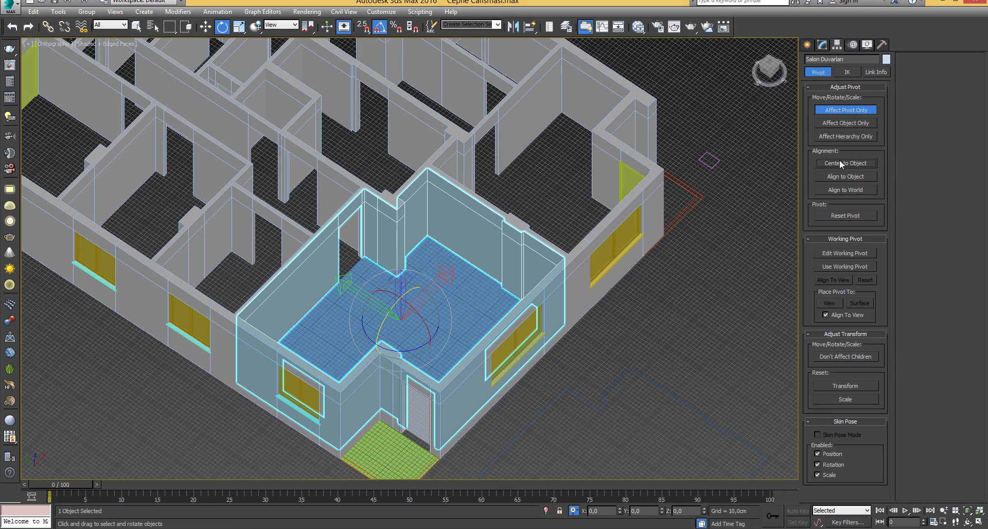
left_click(844, 110)
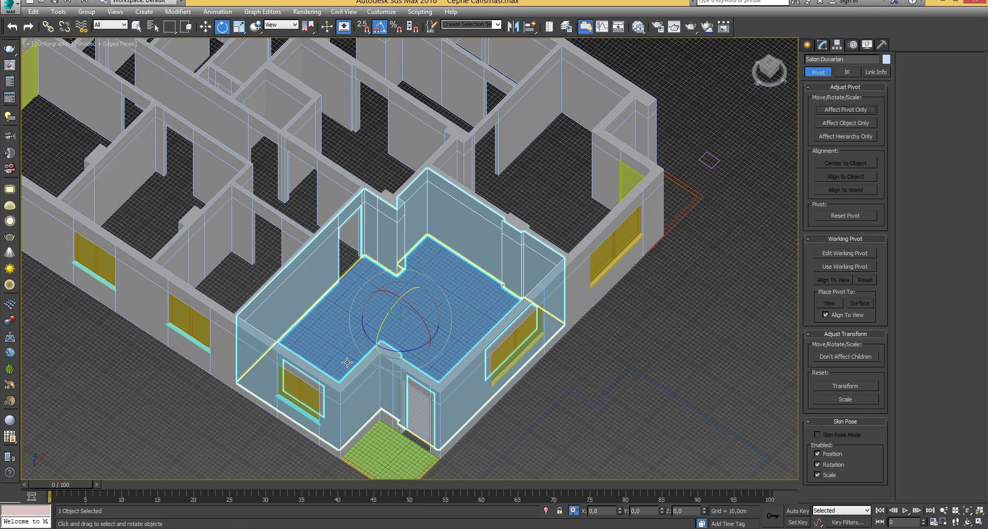
Try rotating the Salon Duvarları object about its pivot, undo it, and clear the selection.
middle_click_drag(446, 315, 439, 273)
left_click_drag(402, 285, 397, 295)
key("ctrl+z")
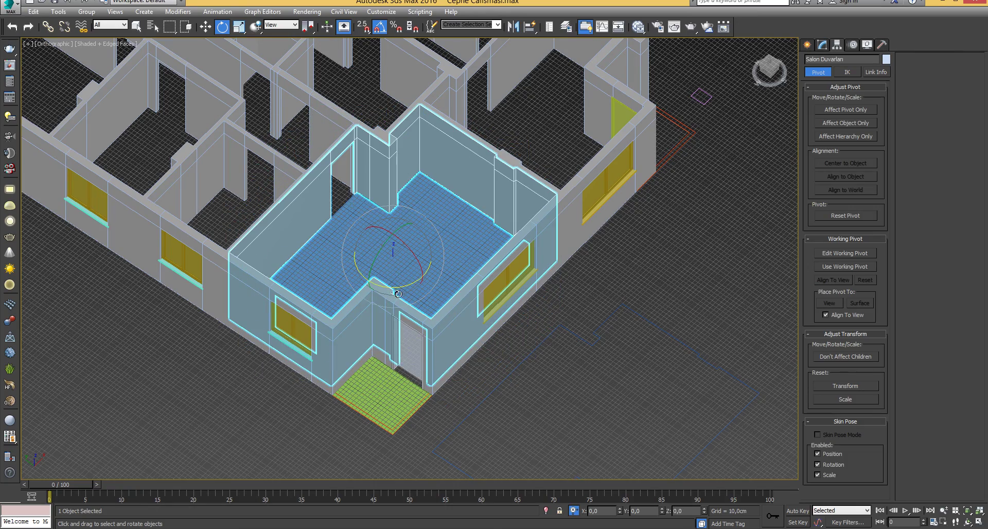
left_click(626, 330)
Select the large room's detached walls and floor together with the window sills and windows, and clear that selection.
scroll(453, 154, "up", 5)
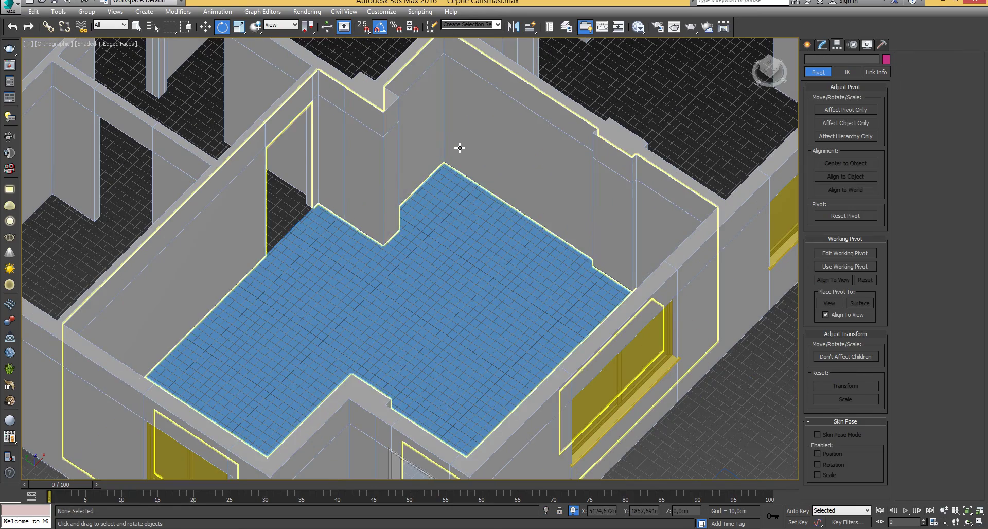
left_click(457, 150)
left_click(450, 247, "ctrl")
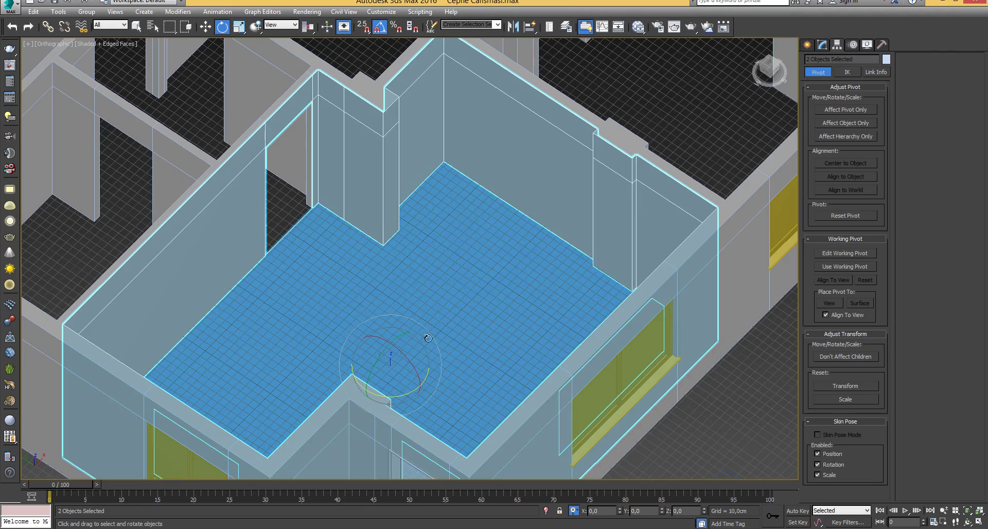
middle_click_drag(436, 390, 458, 187)
middle_click_drag(559, 220, 540, 234)
scroll(541, 234, "up", 3)
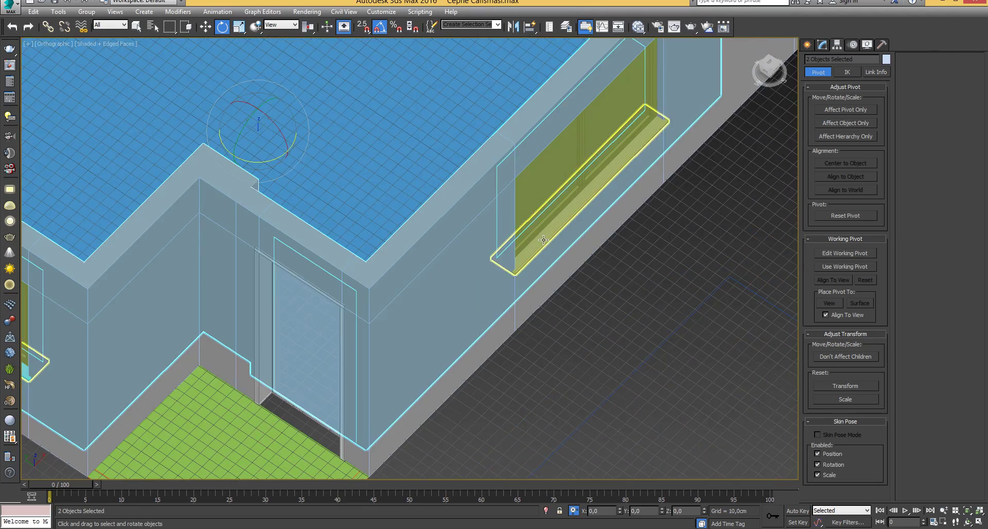
left_click(541, 237, "ctrl")
key("ctrl+d")
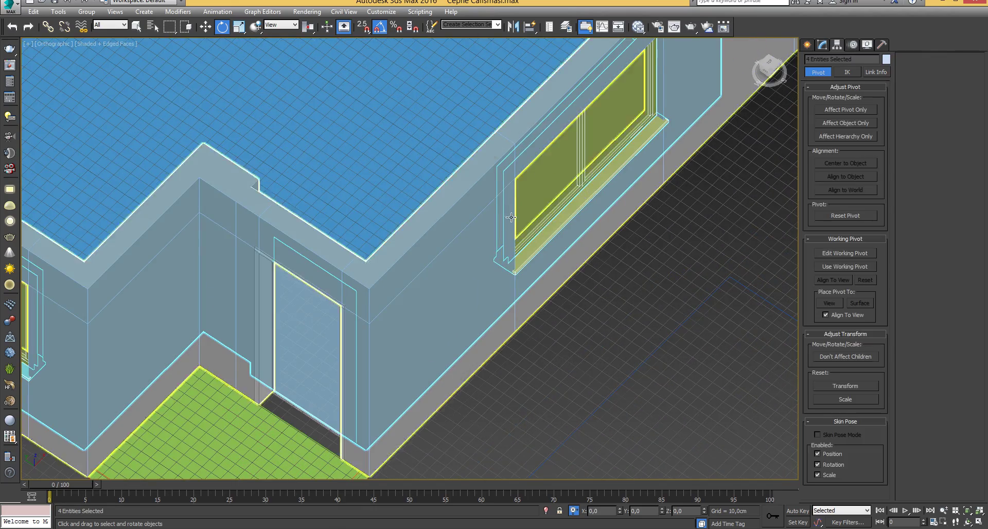
Select the elements of the large room's two windows, one on each outer wall, within the CasementWindow001 object.
scroll(512, 239, "down", 6)
left_click(514, 259)
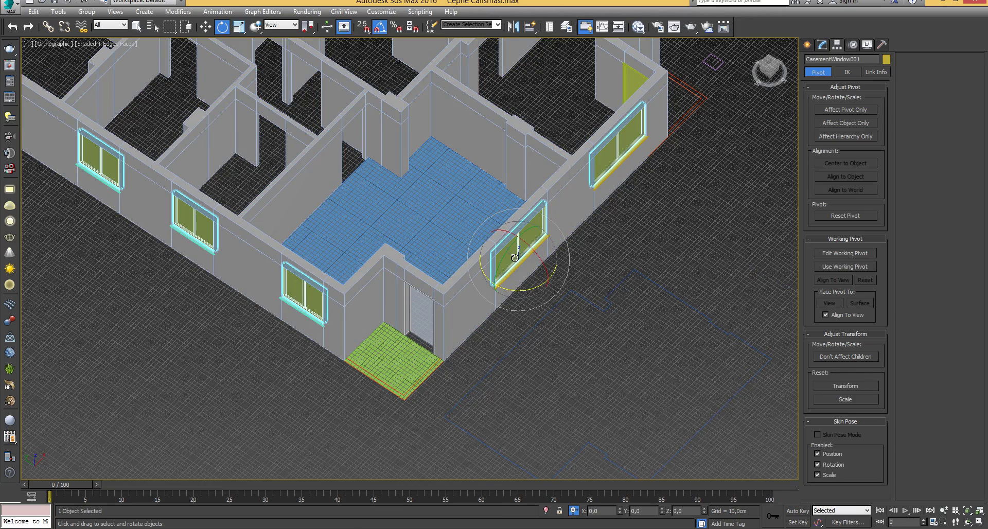
left_click(822, 44)
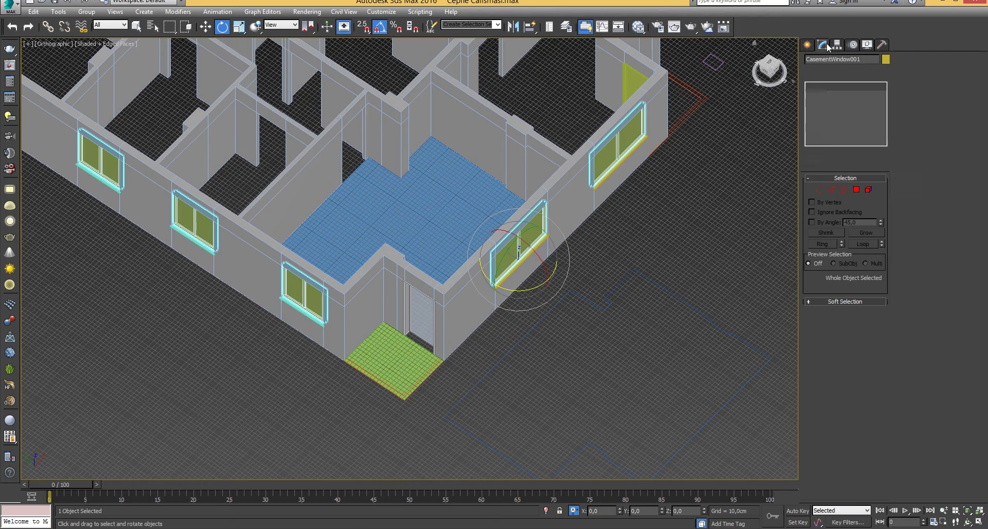
left_click(867, 192)
middle_click_drag(597, 257, 500, 276, "alt")
middle_click_drag(418, 304, 452, 286)
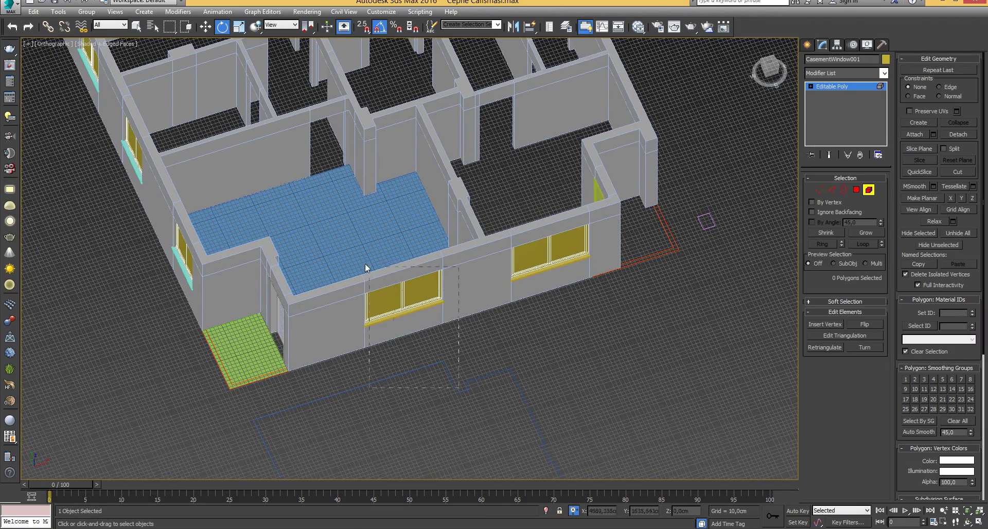
left_click_drag(365, 266, 364, 265)
middle_click_drag(236, 326, 277, 330, "alt")
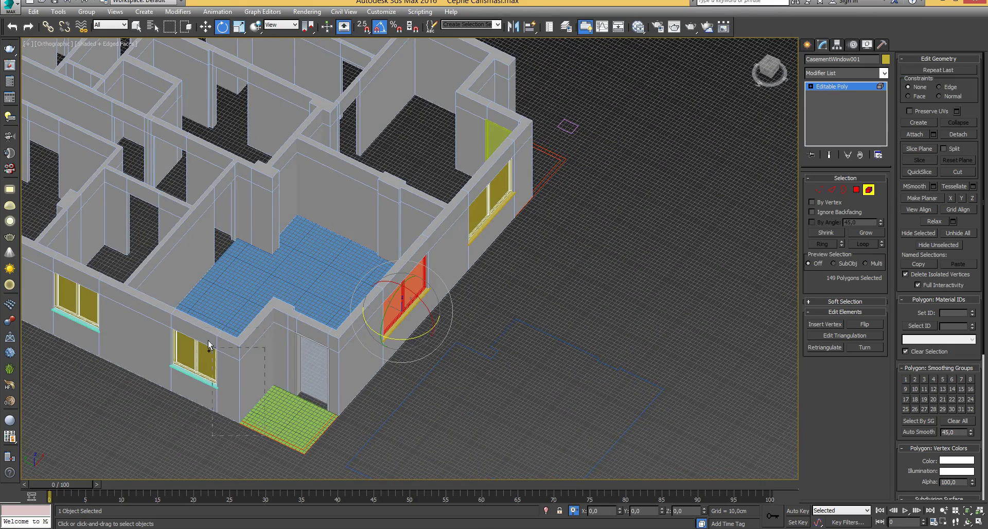
left_click_drag(168, 307, 168, 308, "ctrl")
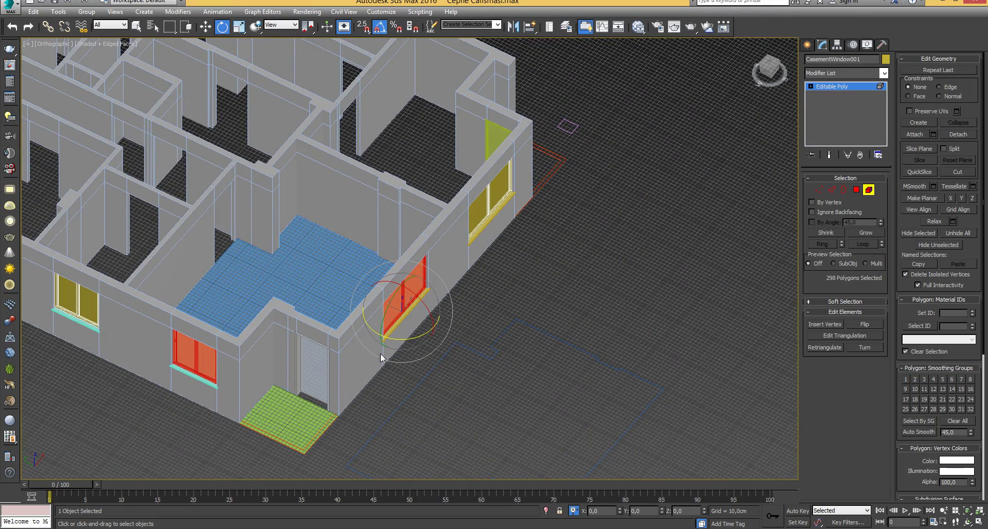
Detach the two selected windows as an object named "Salon Pencereleri" and leave element editing.
left_click(949, 135)
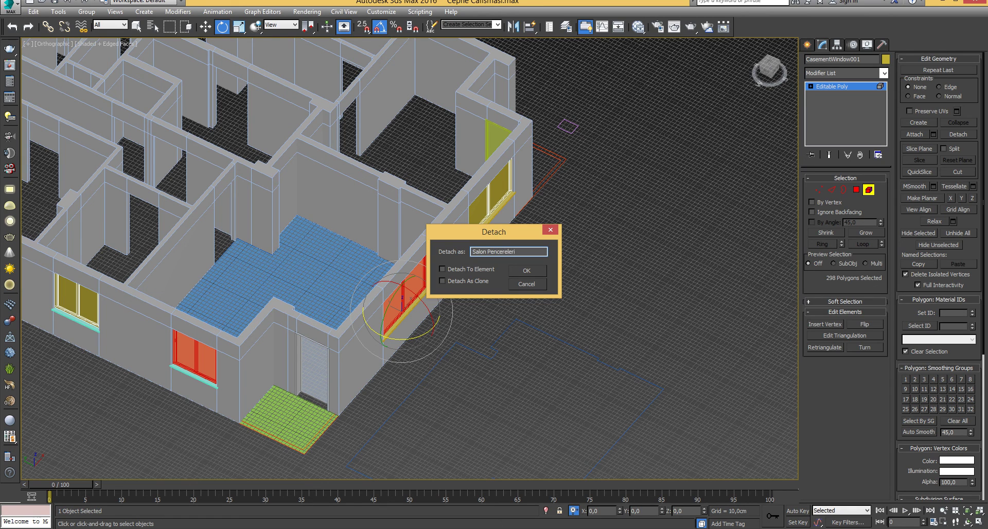
type("Salon Pencereleri")
key("Return")
left_click(868, 191)
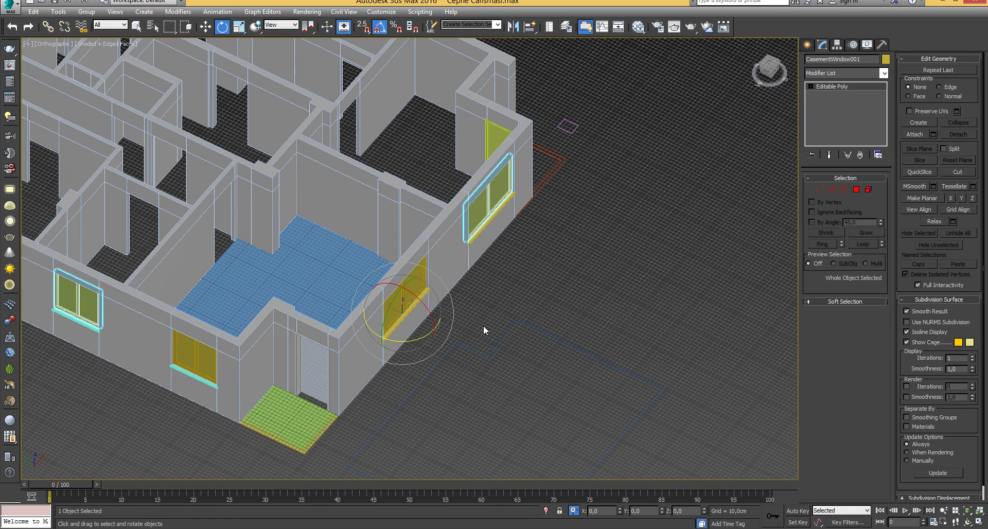
Check the detached Salon Pencereleri object and the large room's floor by selecting them in turn.
left_click(416, 278)
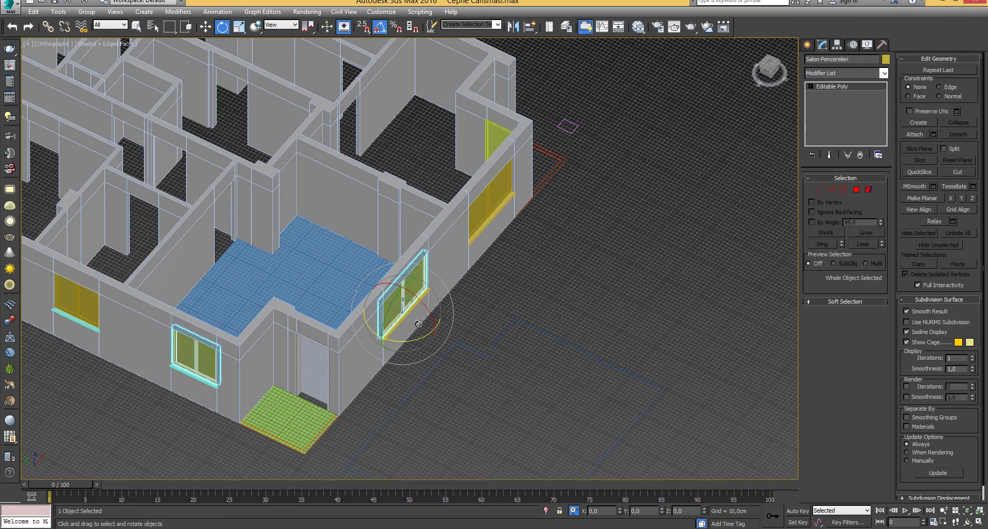
middle_click_drag(419, 324, 394, 288)
left_click(351, 237)
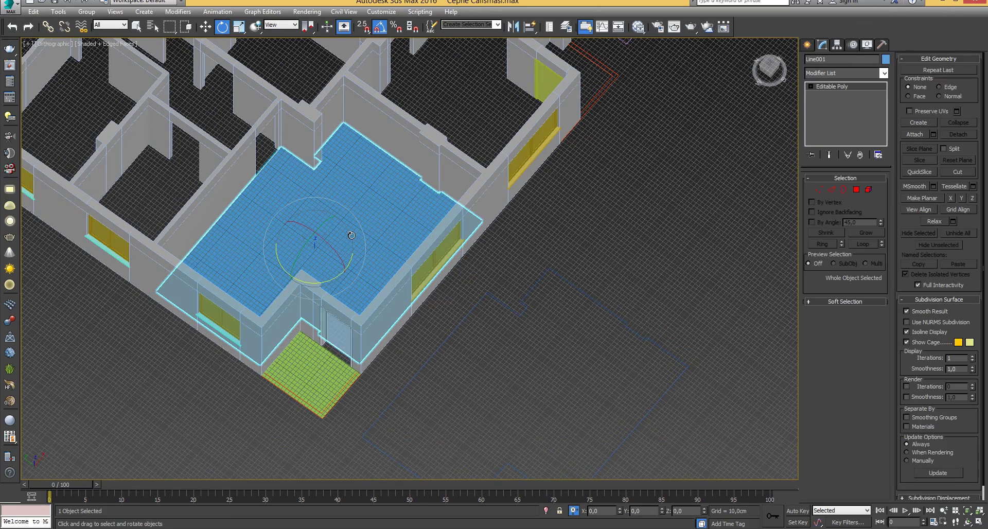
Select the Mermerler window sill group and open it for editing its members.
middle_click_drag(322, 277, 345, 268)
left_click(251, 329)
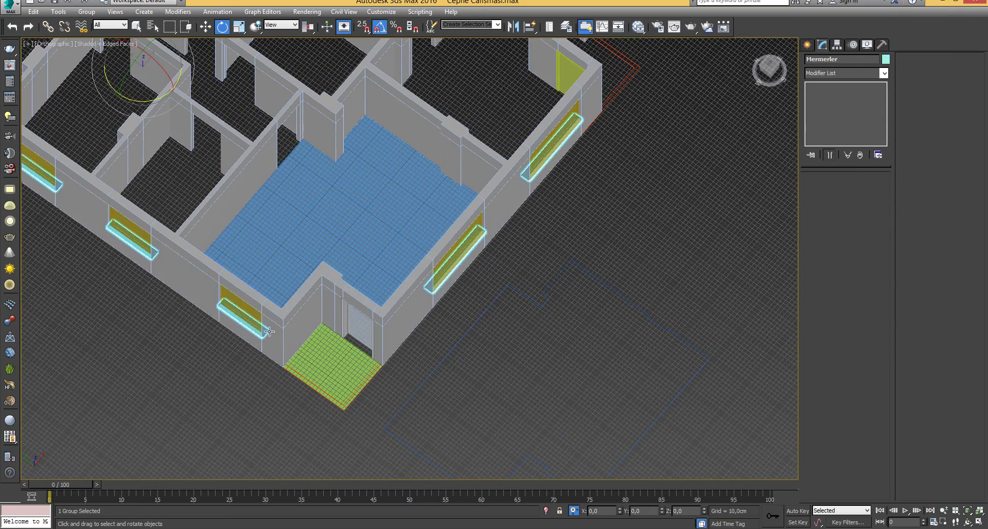
middle_click_drag(383, 339, 362, 321, "alt")
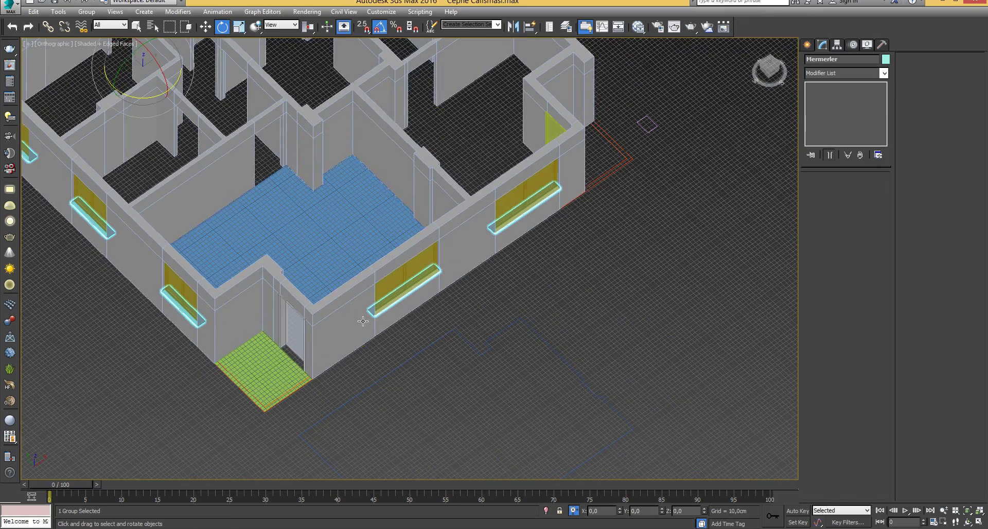
left_click(87, 12)
left_click(97, 50)
Select the large room's two window sills and detach them from the Mermerler group.
scroll(232, 294, "up", 8)
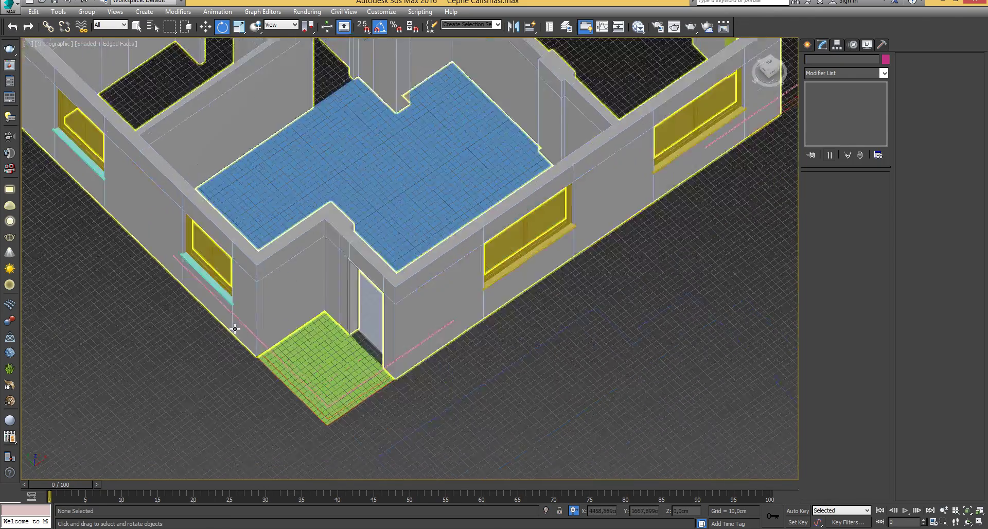
left_click(231, 294)
middle_click_drag(359, 266, 288, 262)
middle_click_drag(593, 245, 319, 260)
left_click(669, 232, "ctrl")
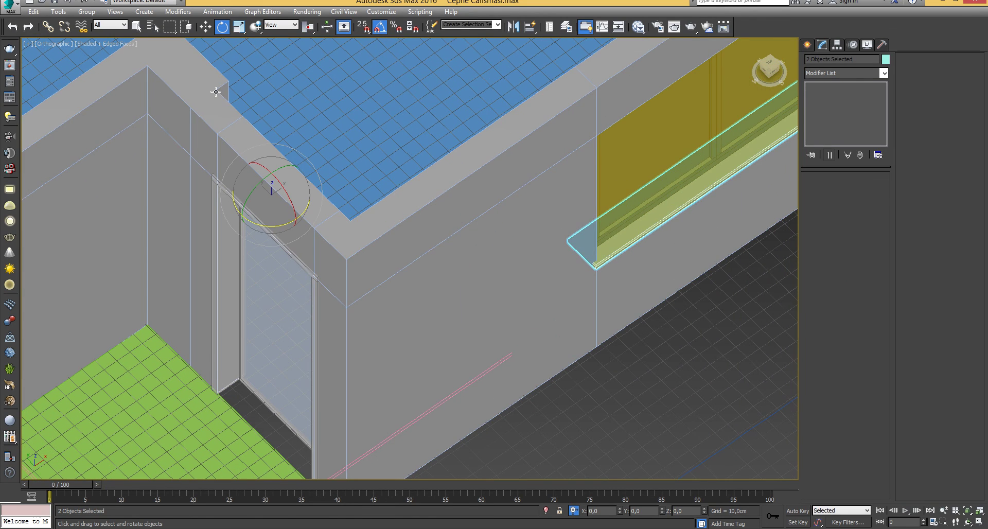
left_click(85, 11)
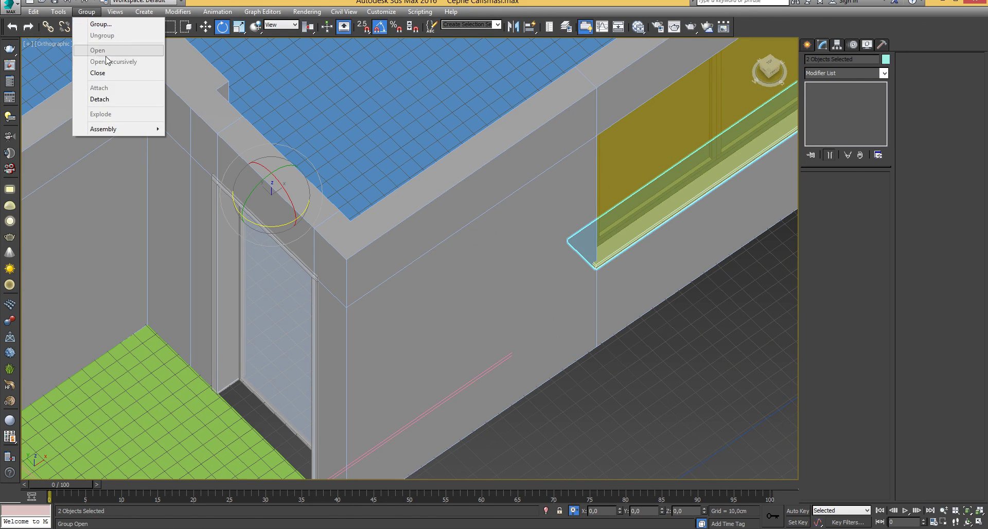
left_click(109, 99)
Close the Mermerler group through one of its remaining window sills.
scroll(251, 315, "down", 5)
scroll(251, 316, "up", 3)
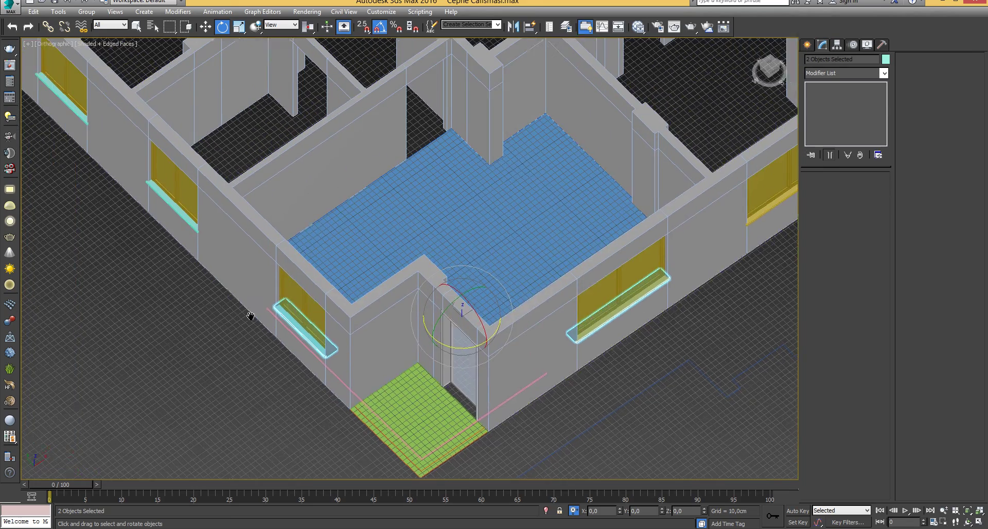
middle_click_drag(250, 316, 266, 324)
left_click(192, 210)
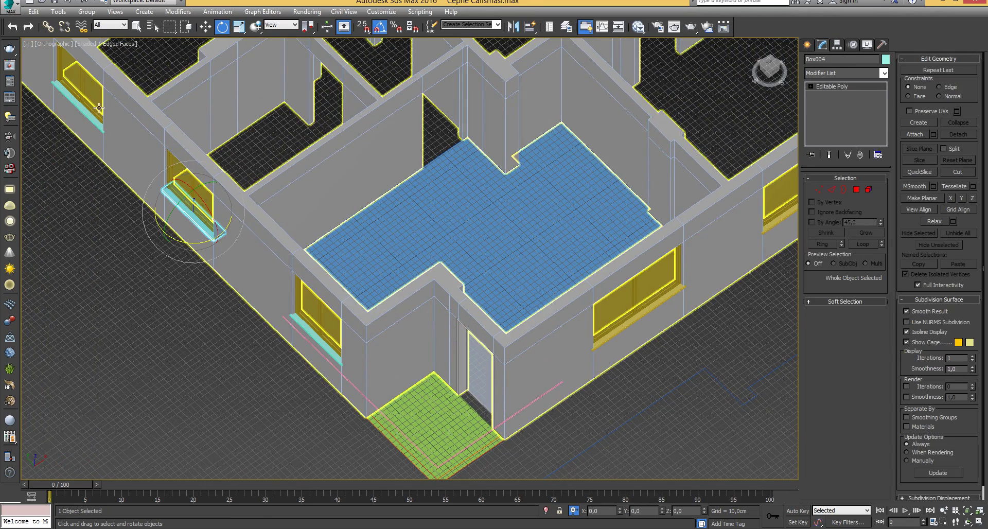
left_click(85, 12)
left_click(98, 73)
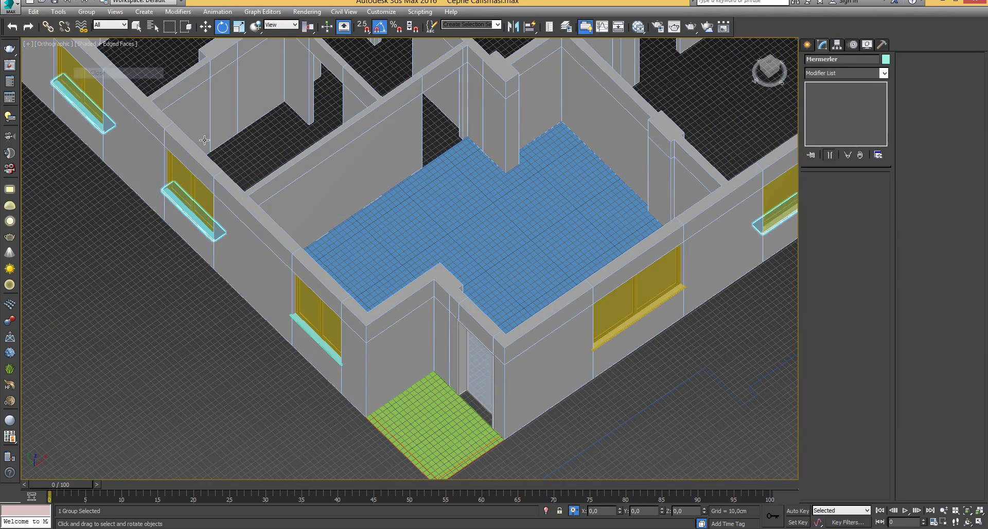
Select the Salon Duvarları walls together with the large room's floor and the green balcony floor.
scroll(473, 307, "down", 4)
scroll(473, 307, "up", 5)
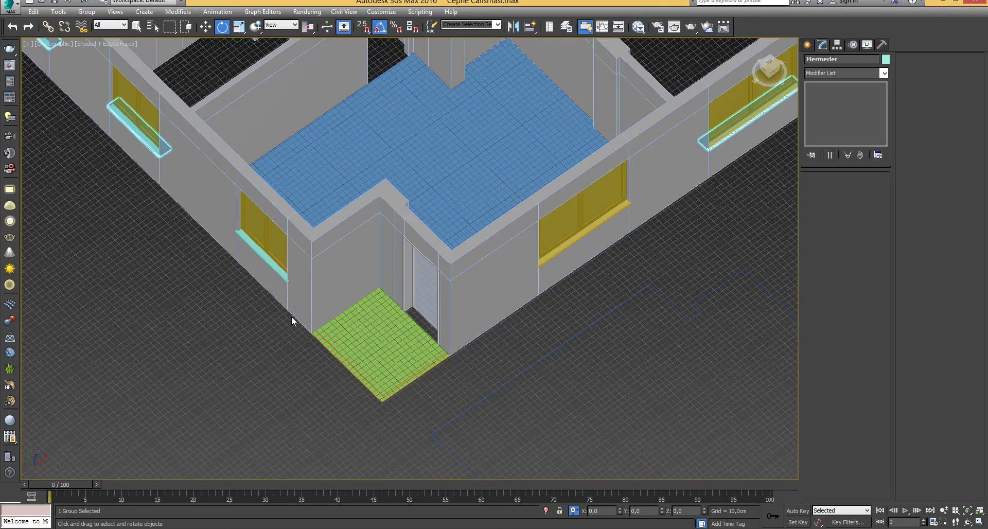
middle_click_drag(404, 152, 397, 259)
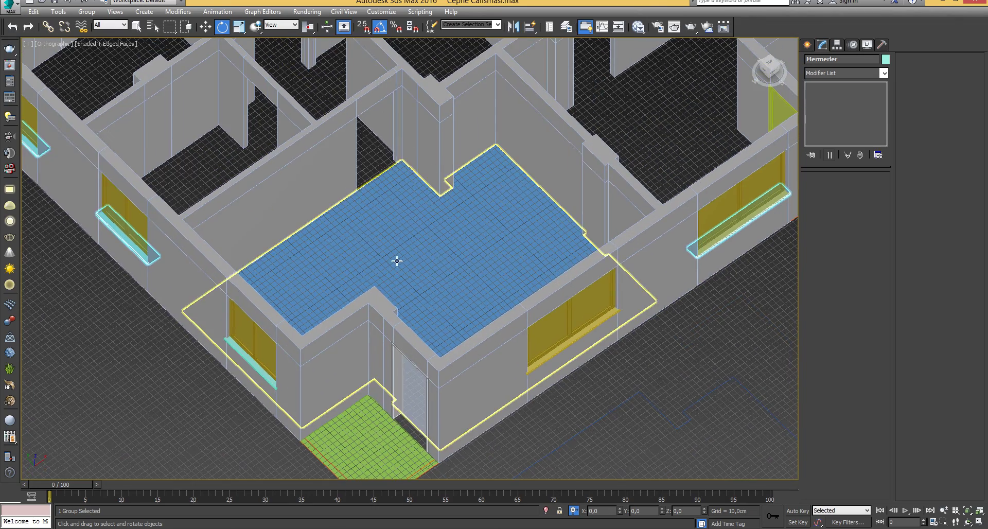
left_click(283, 193)
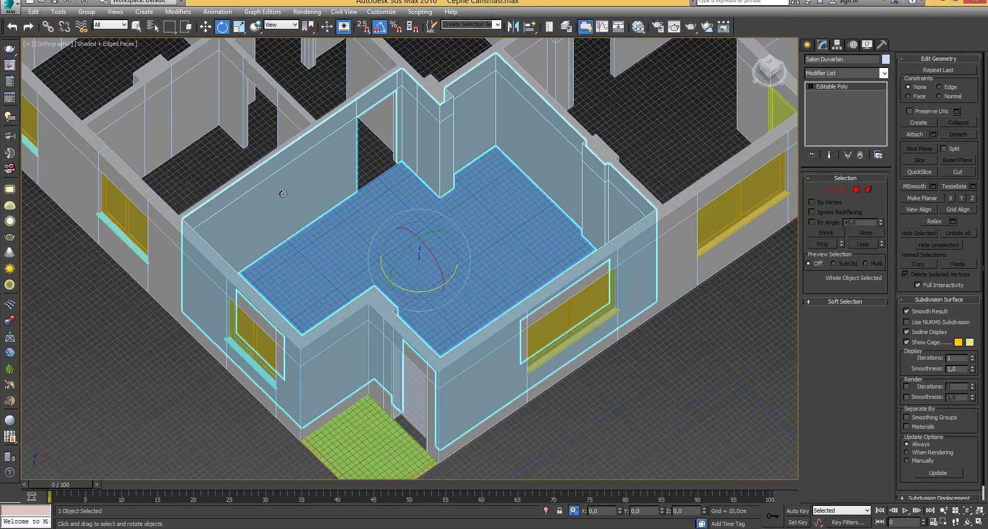
left_click(331, 258, "ctrl")
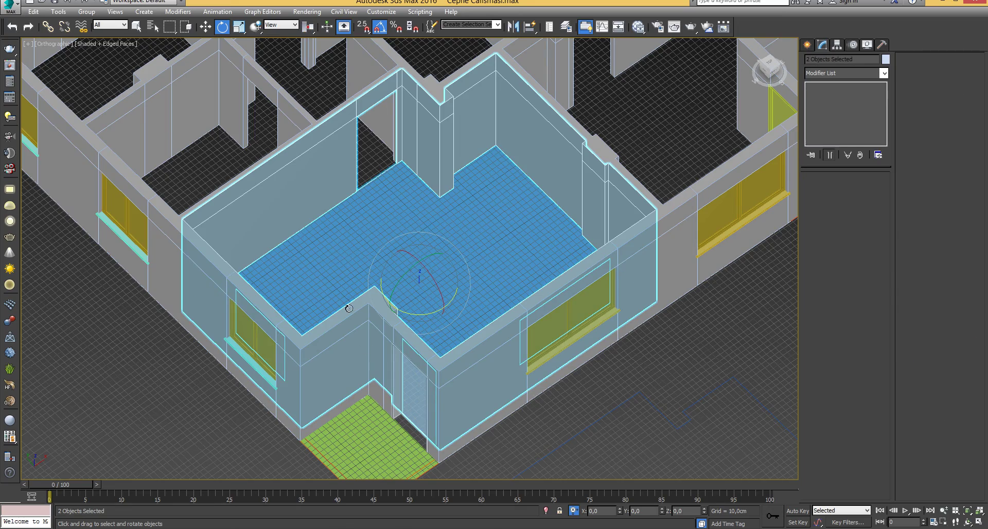
left_click(359, 439, "ctrl")
Add the balcony door, the large room's windows and its two detached sills to the selection.
middle_click_drag(359, 439, 463, 361, "alt")
left_click(478, 337, "ctrl")
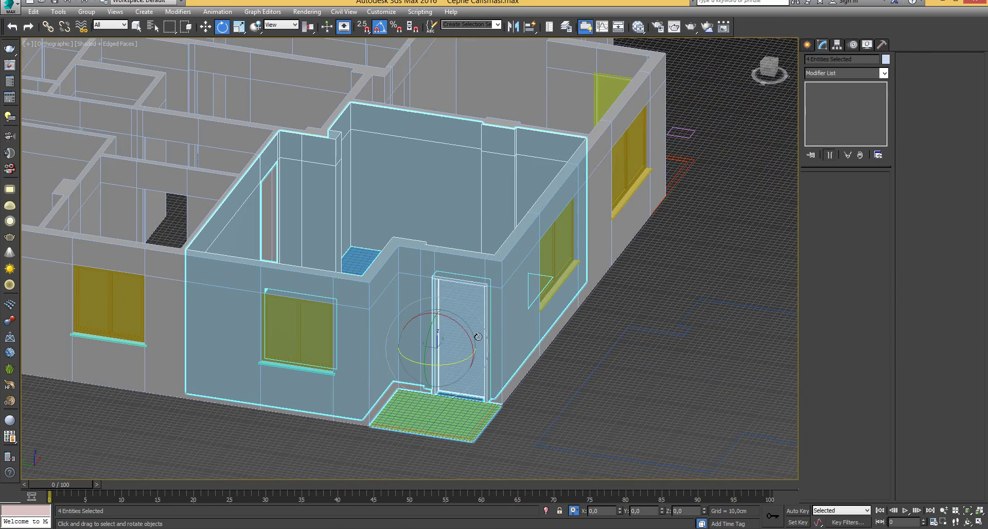
left_click(297, 336, "ctrl")
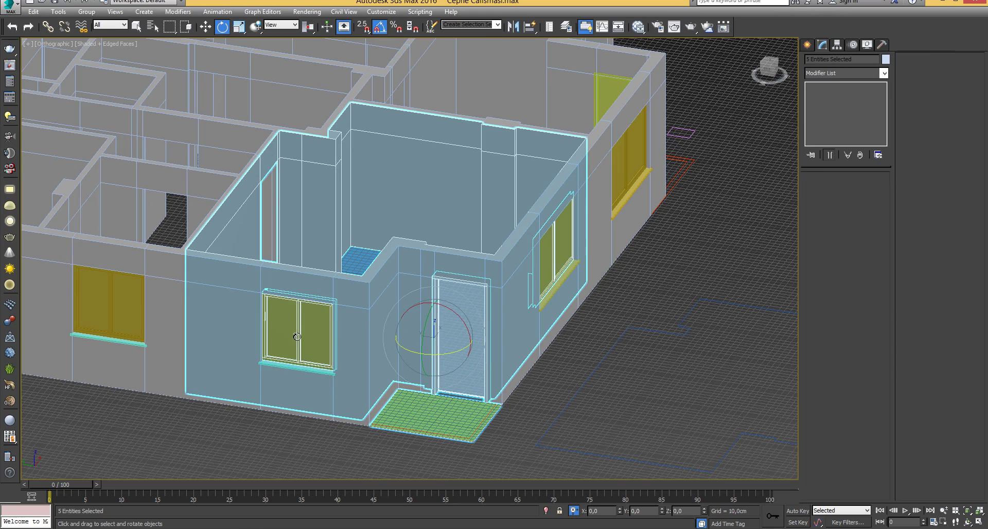
left_click(300, 370, "ctrl")
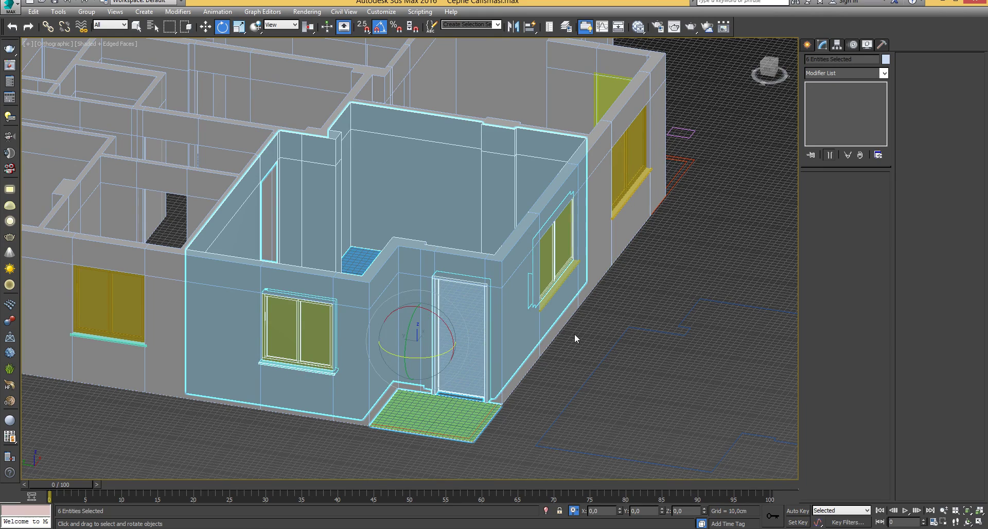
left_click(547, 298, "ctrl")
middle_click_drag(465, 294, 411, 309, "alt")
scroll(386, 317, "down", 3)
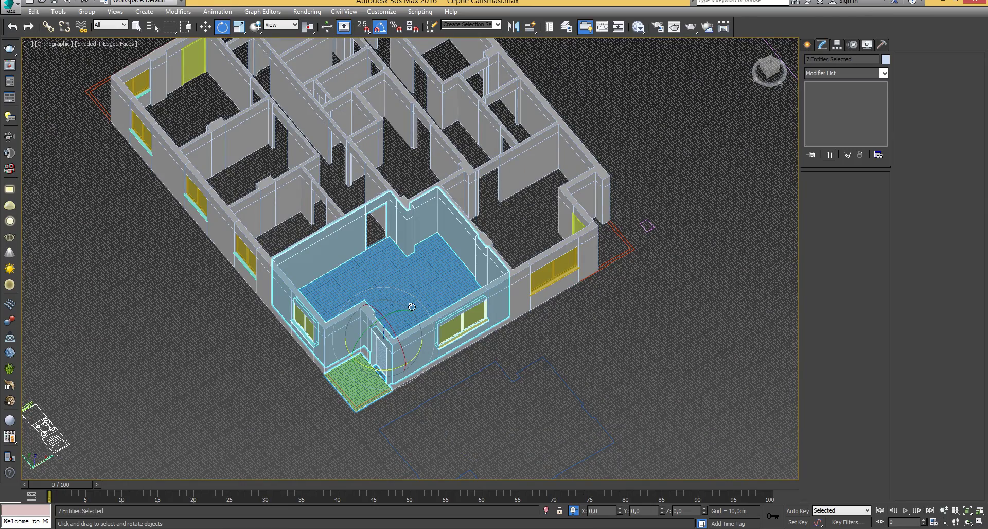
middle_click_drag(392, 308, 369, 268)
scroll(419, 238, "down", 3)
key("w")
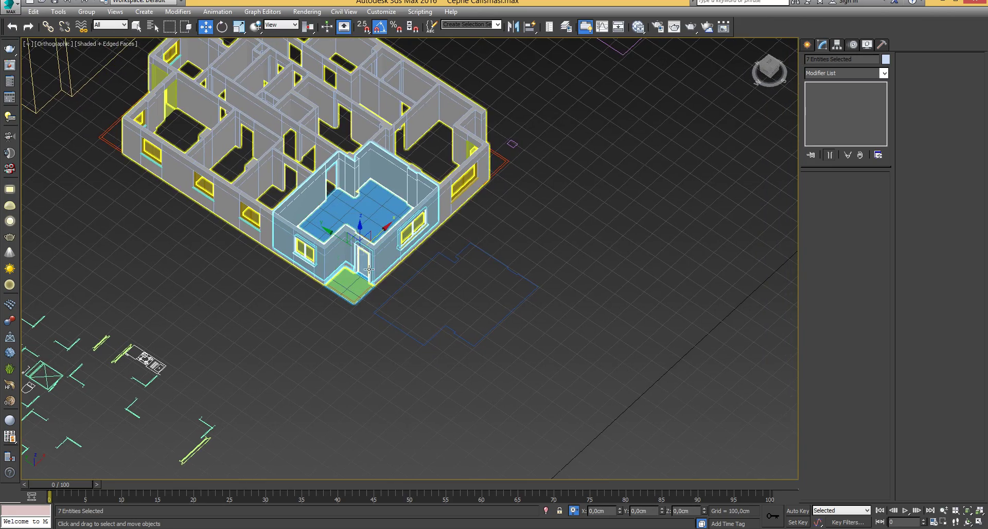
left_click_drag(338, 247, 588, 367)
right_click(588, 367)
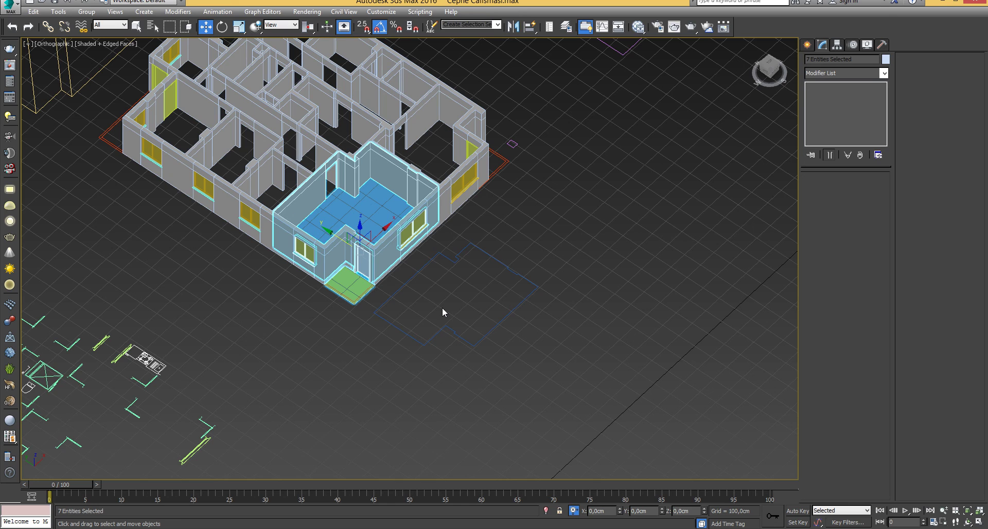
Move the selected room objects by a numeric offset in the negative Y direction, well clear of the building.
middle_click_drag(442, 307, 448, 335)
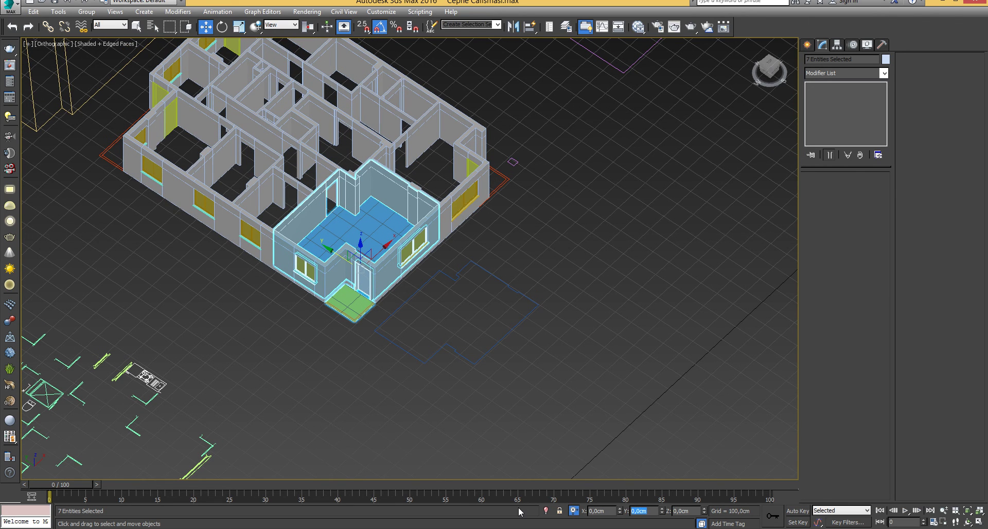
type("00")
key("Return")
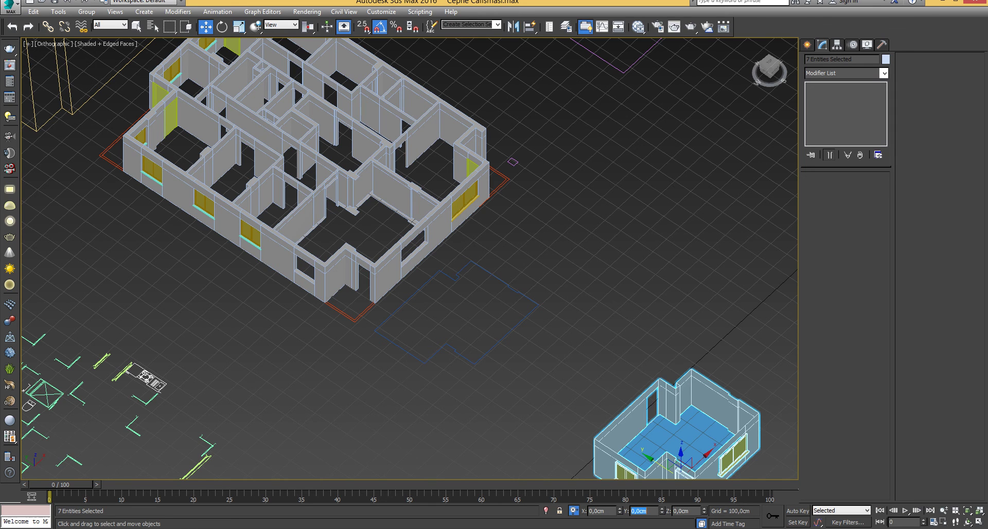
middle_click_drag(463, 333, 350, 272)
middle_click_drag(404, 302, 376, 266)
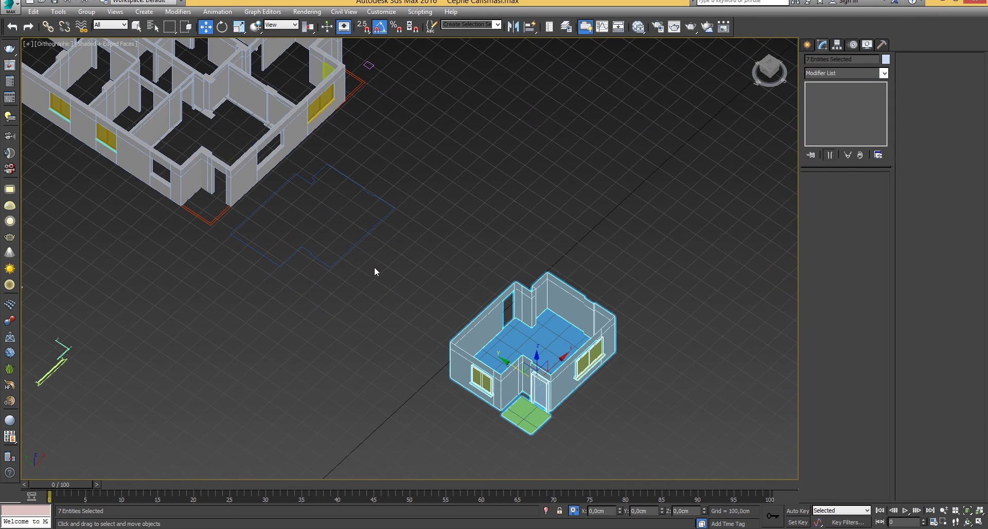
Move the large room's floor outline shape (Line002) next to the separated room.
left_click(357, 253)
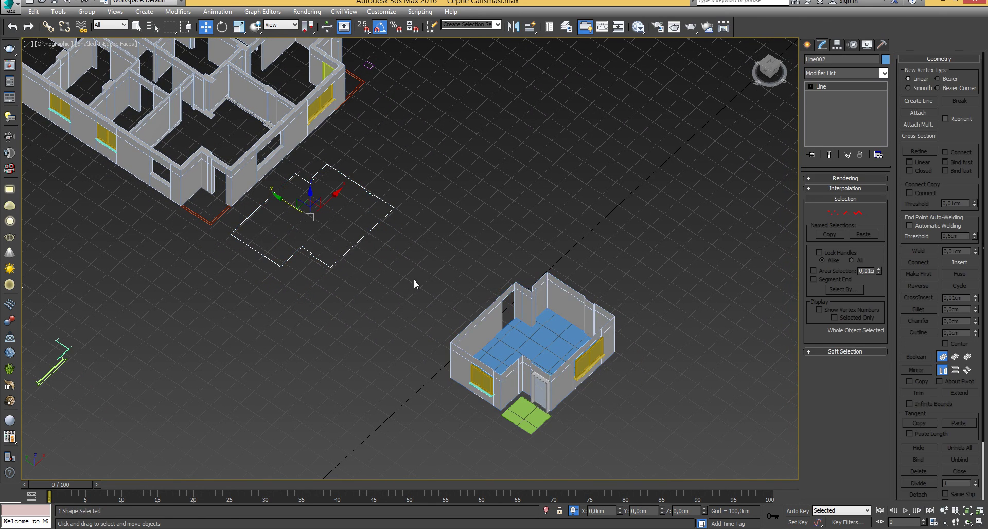
left_click_drag(296, 199, 408, 271)
middle_click_drag(407, 271, 372, 287, "alt")
middle_click_drag(255, 193, 356, 269)
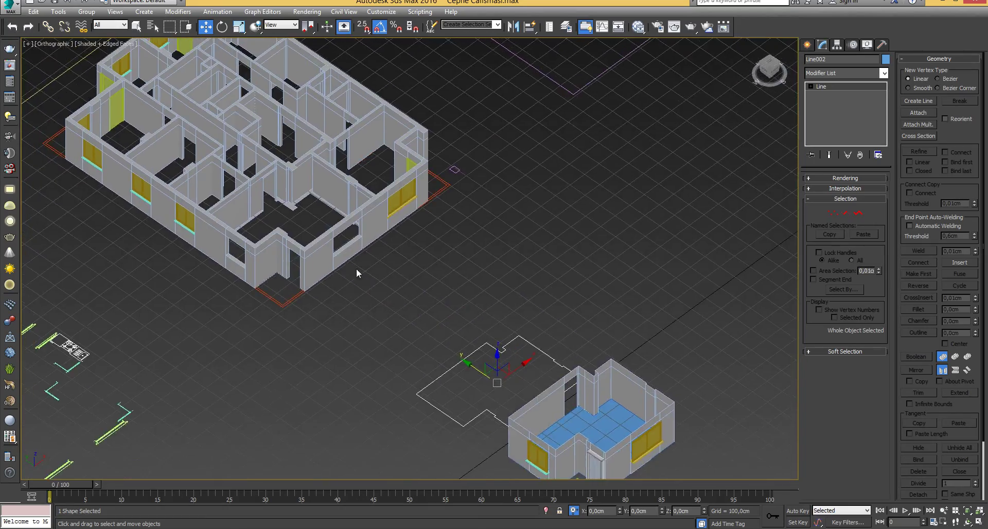
Examine the building where the large room was taken out, and the separated room with its outline.
scroll(365, 181, "up", 10)
middle_click_drag(225, 148, 242, 163)
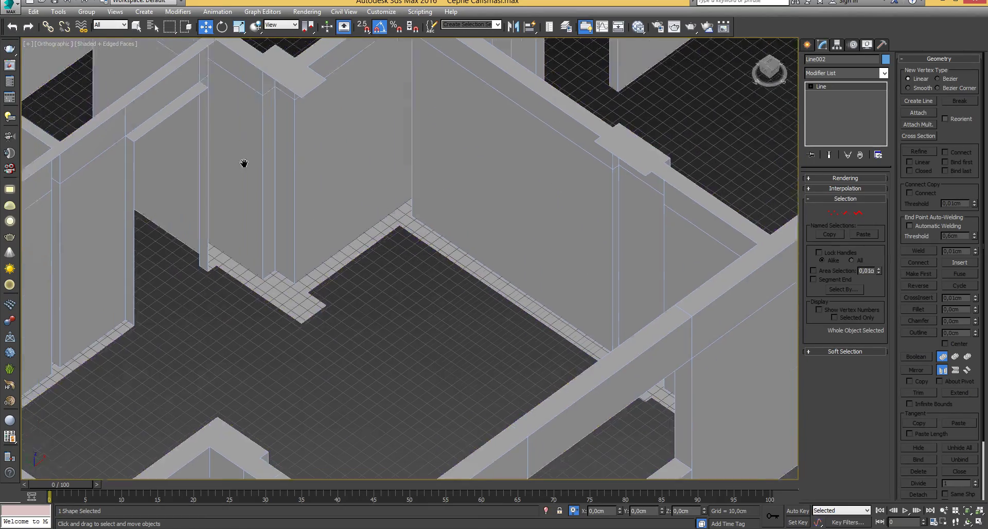
scroll(243, 163, "down", 6)
middle_click_drag(349, 247, 450, 249, "alt")
middle_click_drag(357, 374, 467, 203)
scroll(467, 204, "down", 2)
scroll(467, 203, "down", 2)
middle_click_drag(387, 394, 412, 335)
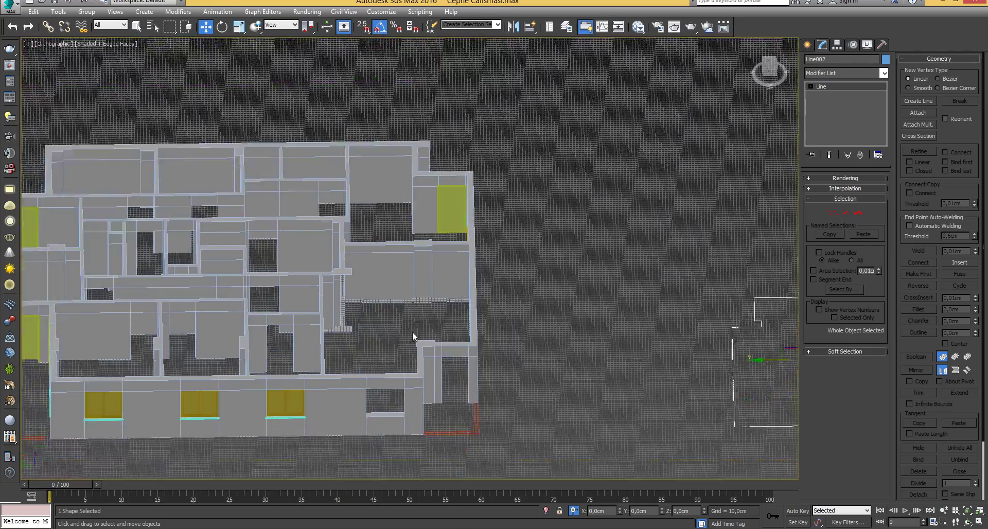
scroll(406, 290, "up", 8)
middle_click_drag(408, 295, 301, 283)
scroll(301, 282, "down", 4)
middle_click_drag(295, 354, 310, 279)
middle_click_drag(348, 170, 312, 376)
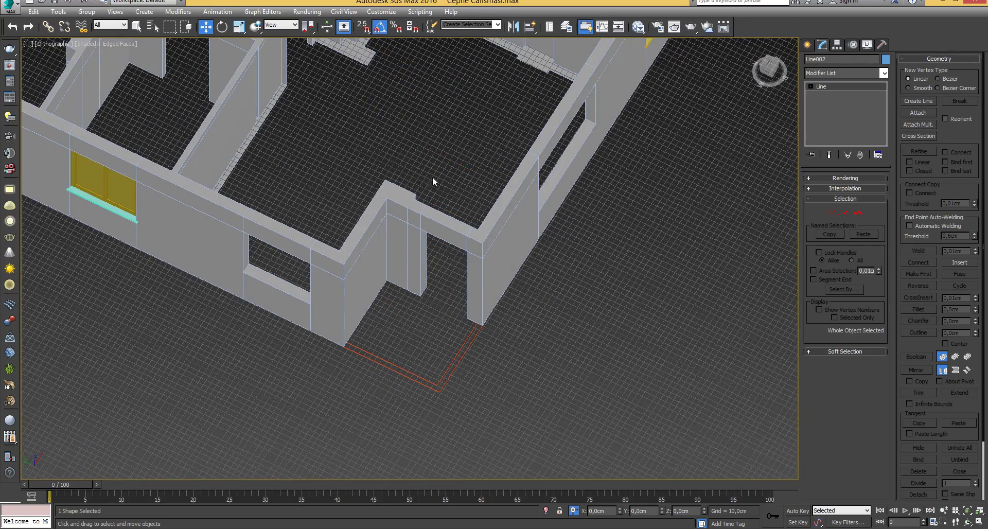
middle_click_drag(433, 182, 371, 229)
scroll(371, 229, "down", 2)
scroll(486, 279, "down", 2)
middle_click_drag(486, 279, 335, 192)
middle_click_drag(523, 306, 408, 258)
middle_click_drag(503, 296, 456, 305)
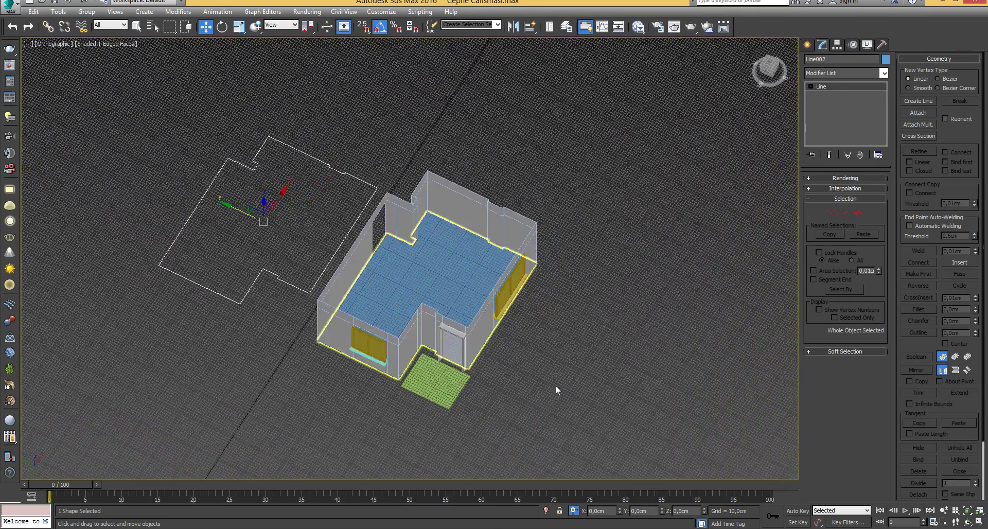
Select the whole separated room with its outline and start exporting only this selection to the desktop folder Cephe Çalışması.
left_click_drag(623, 434, 606, 425)
left_click_drag(128, 99, 128, 100)
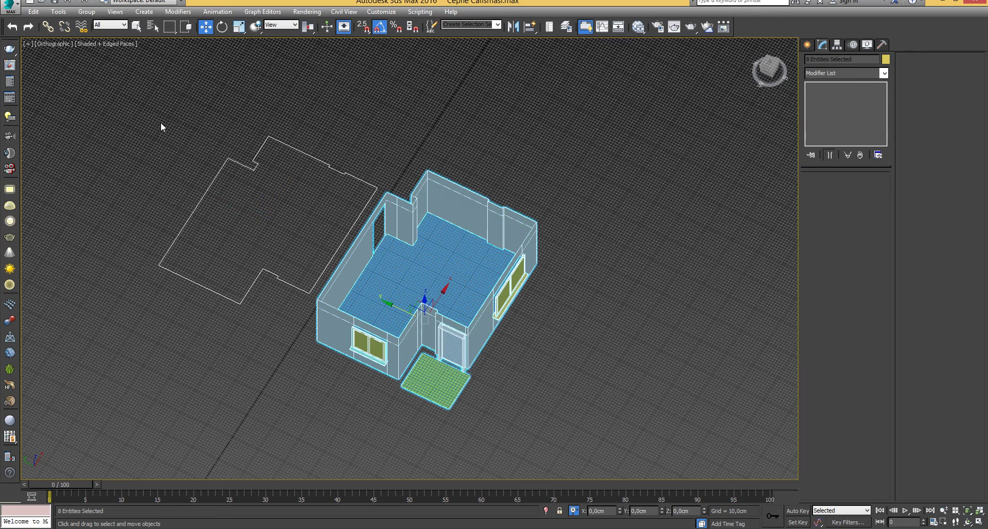
left_click(9, 10)
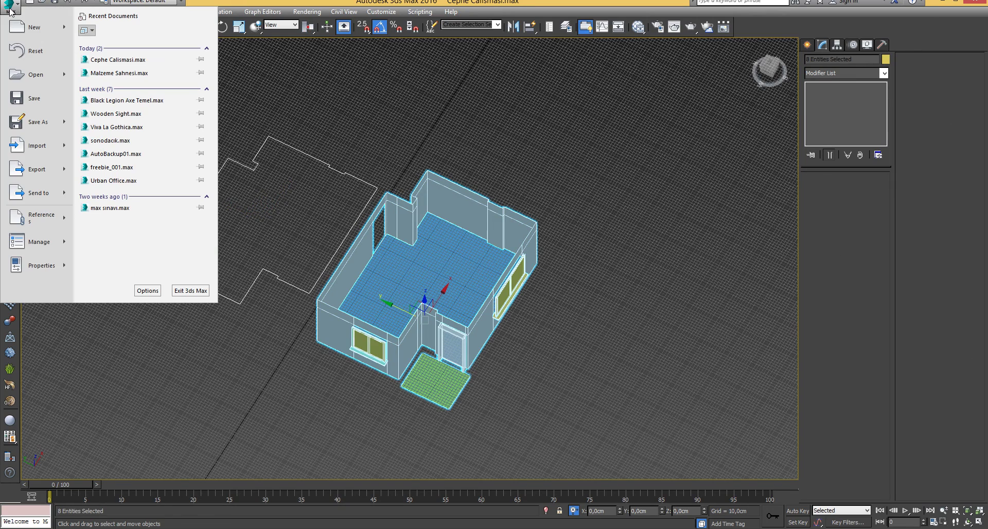
mouse_move(51, 173)
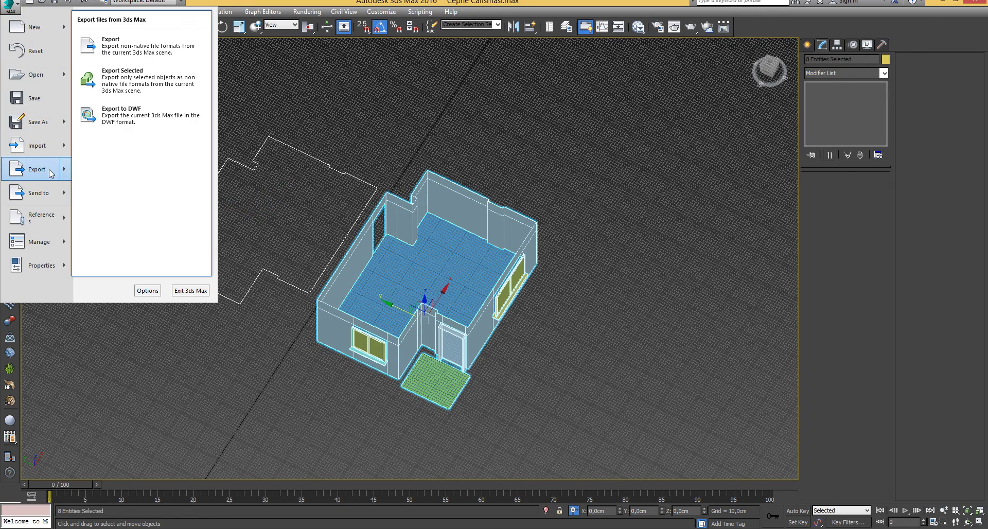
left_click(113, 89)
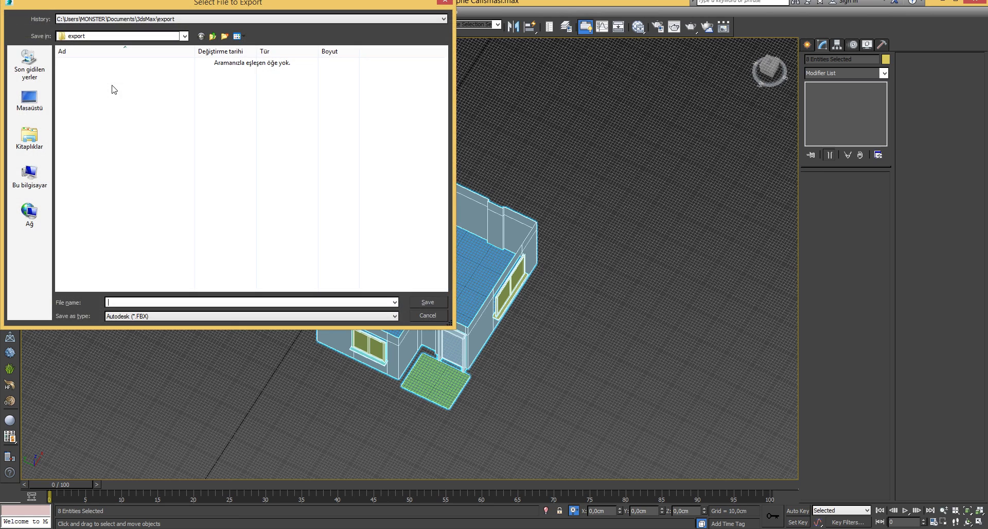
left_click(32, 100)
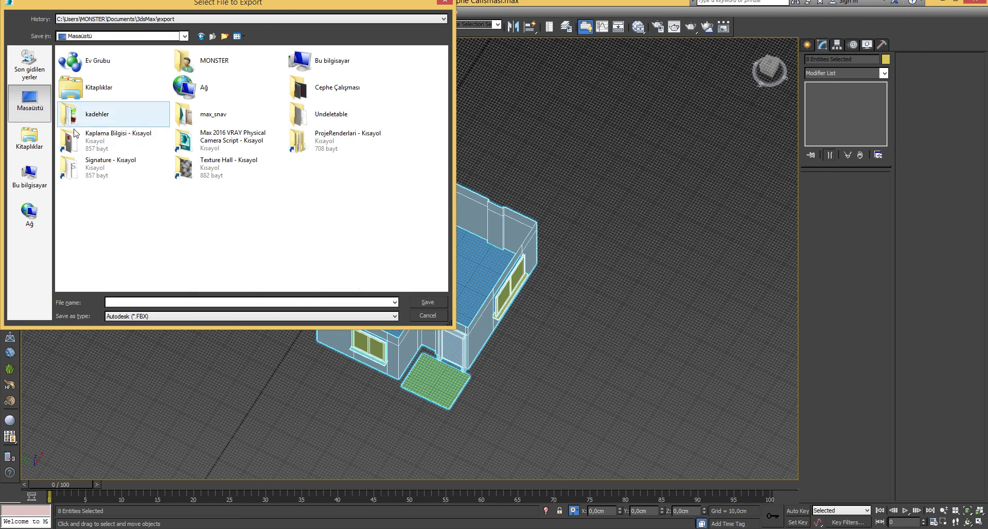
double_click(323, 90)
Name the FBX file "Salonun Tasarı" and export it with the Autodesk Media & Entertainment preset.
left_click(145, 302)
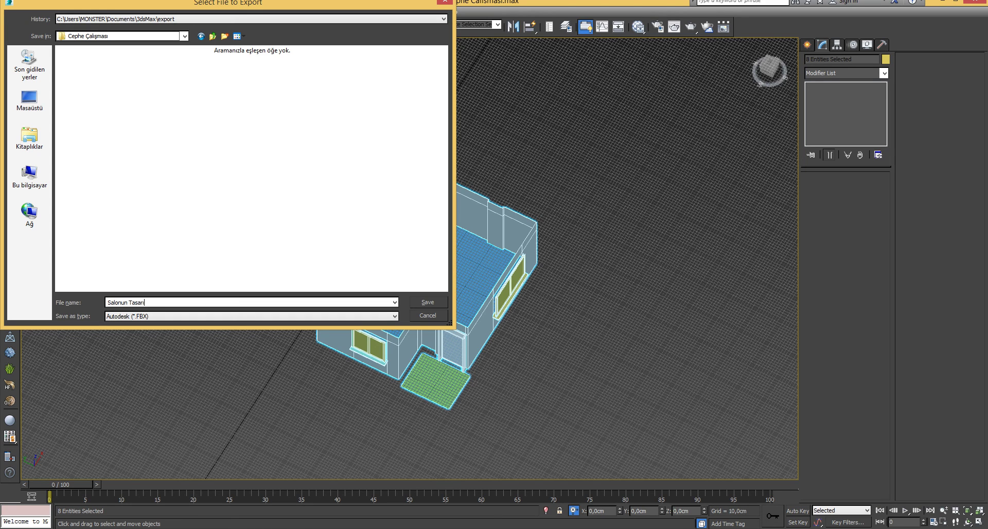
left_click(417, 298)
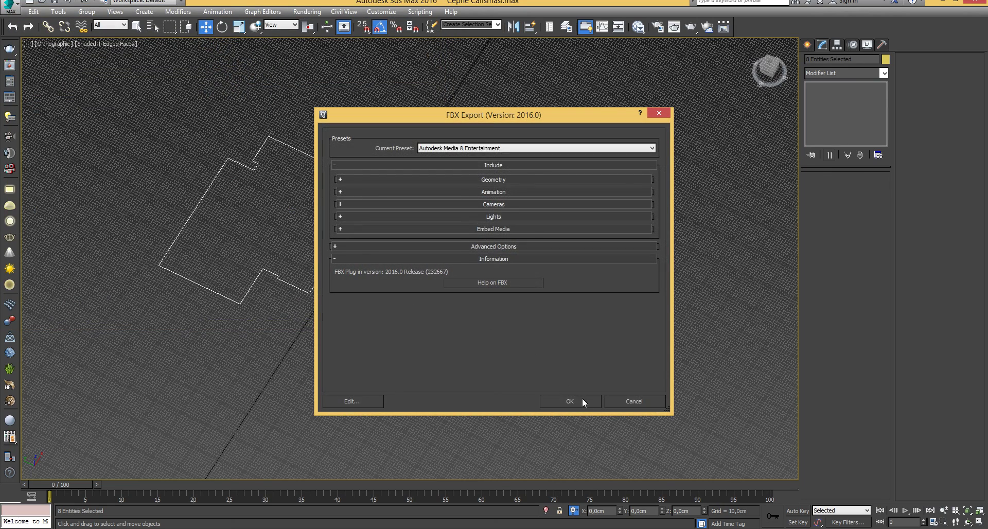
left_click(582, 399)
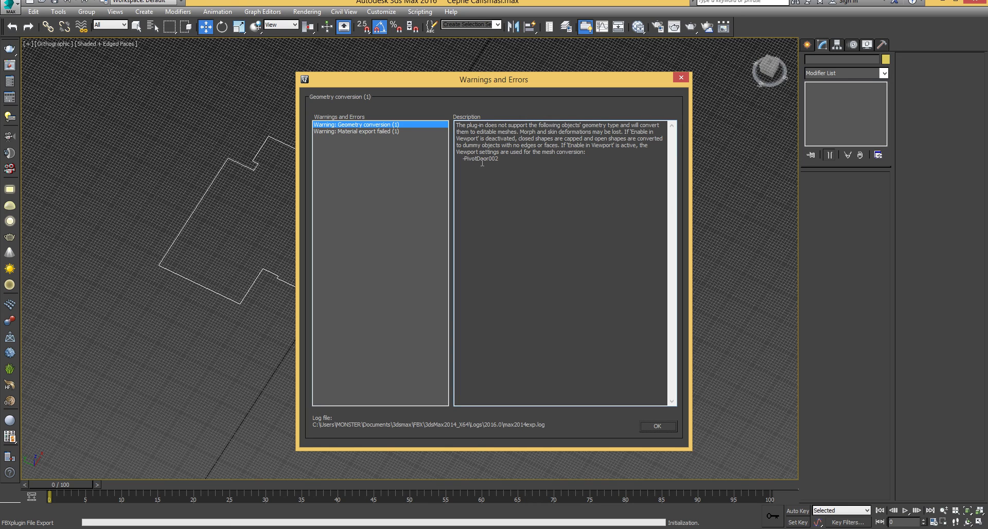
Review the material export warning and dismiss the FBX export report.
left_click(366, 132)
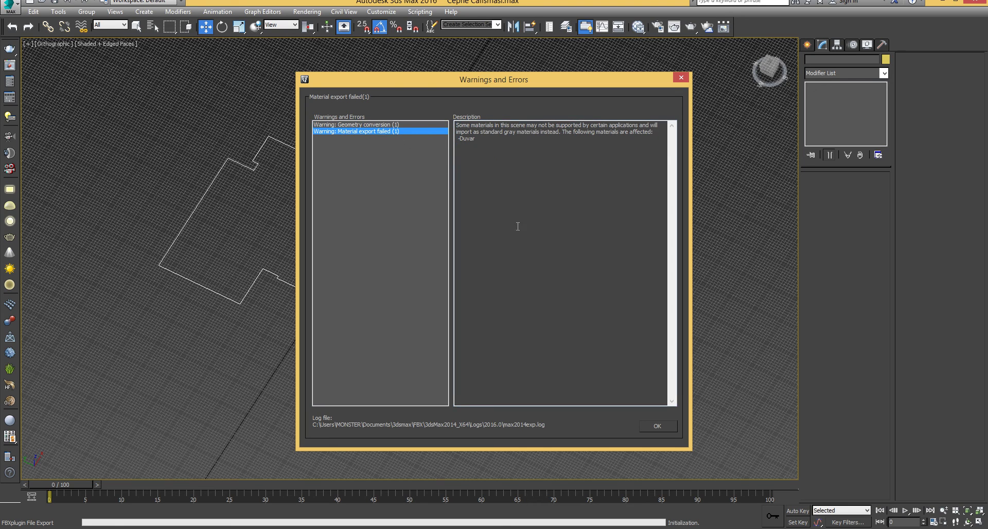
left_click(657, 426)
Select the separated room's door group and ungroup it.
scroll(447, 334, "up", 5)
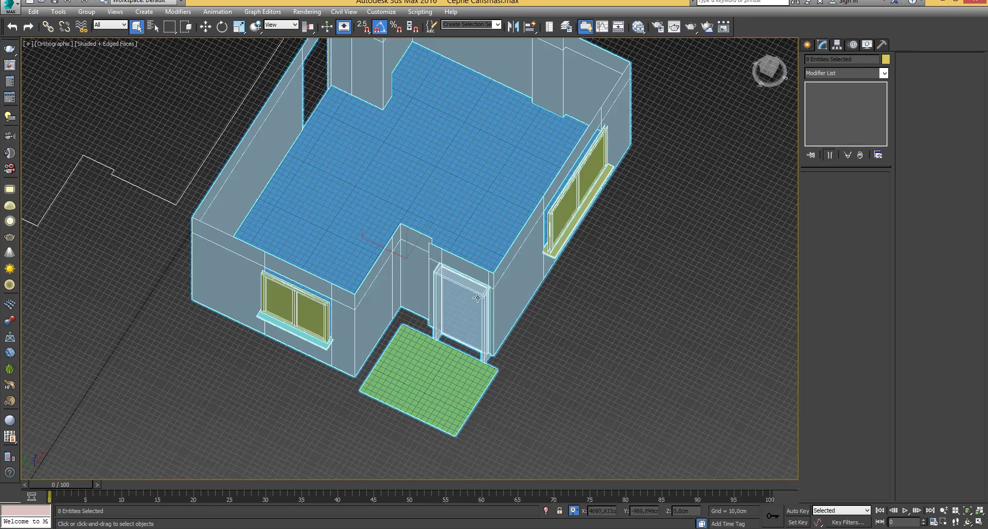
key("q")
left_click(569, 323)
left_click(453, 308)
right_click(453, 308)
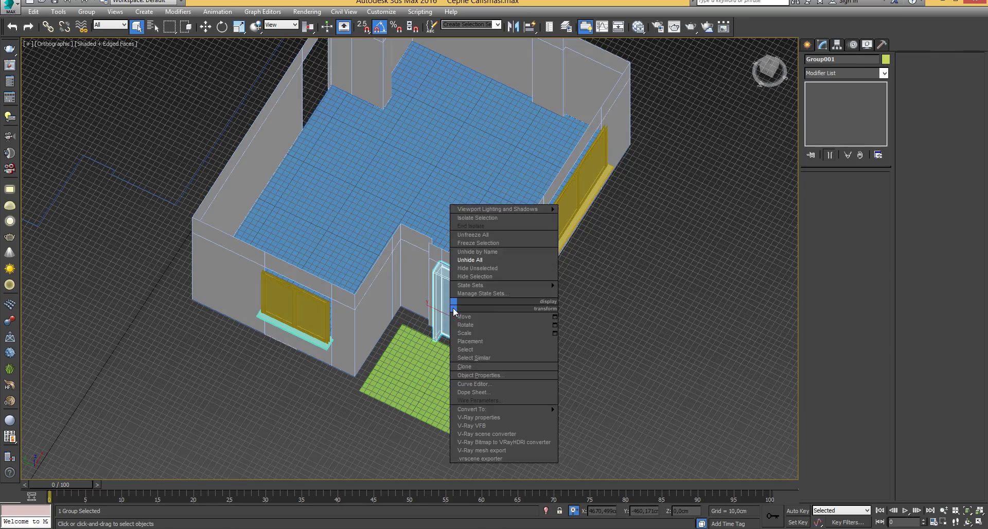
left_click(606, 345)
key("z")
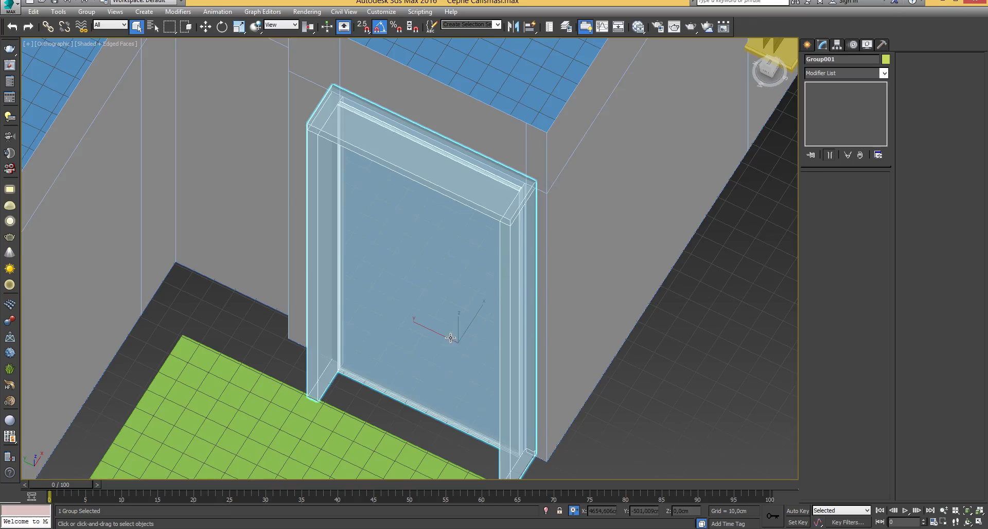
scroll(462, 335, "down", 2)
middle_click_drag(462, 335, 103, 57, "alt")
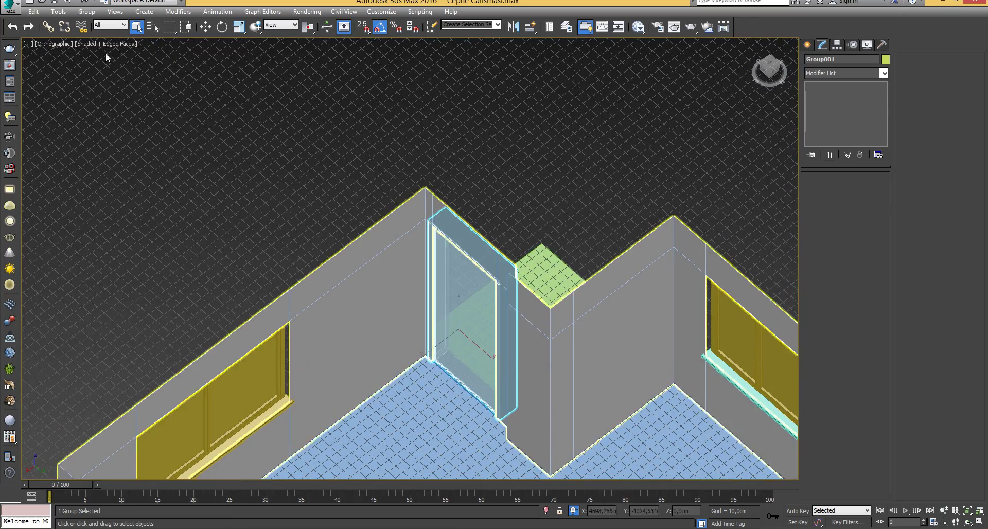
left_click(82, 12)
left_click(95, 36)
Select only the small stray object at the foot of the door frame and delete it.
scroll(515, 308, "up", 8)
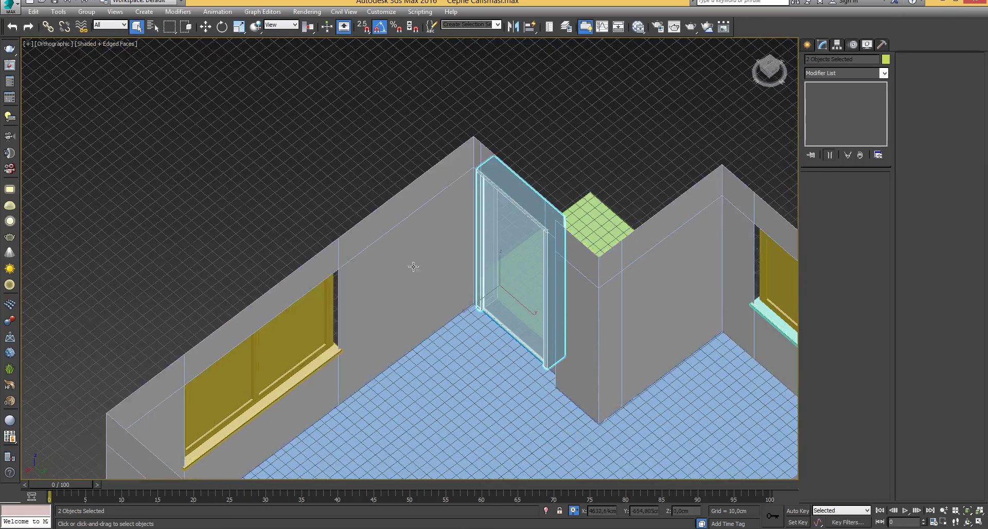
scroll(515, 308, "up", 3)
left_click(489, 244)
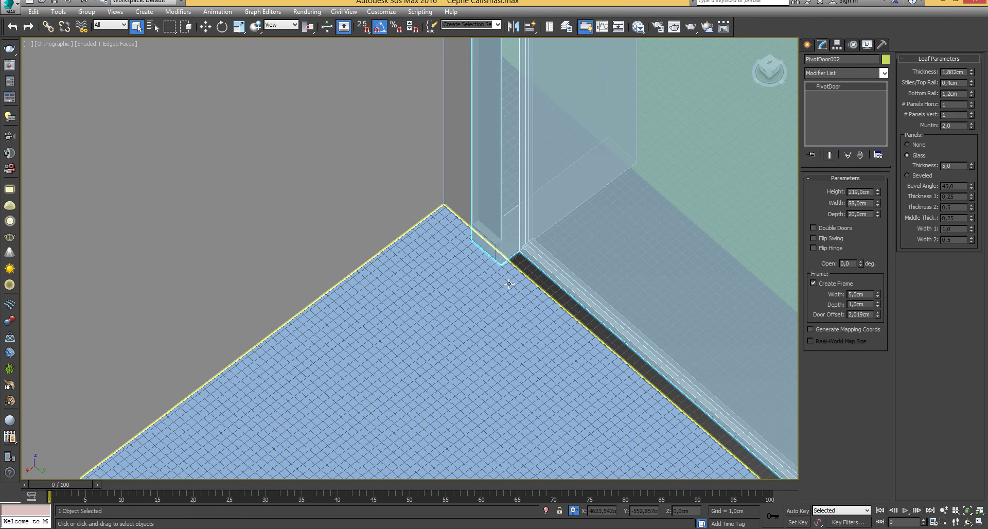
left_click_drag(495, 259, 478, 241)
left_click(439, 163, "alt")
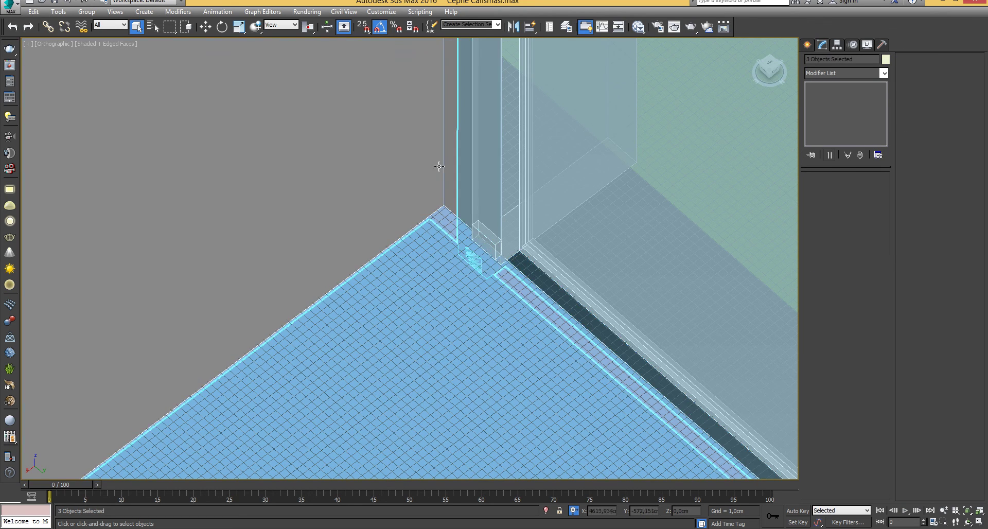
middle_click_drag(439, 163, 426, 178)
left_click(437, 268, "alt")
left_click(540, 261, "alt")
left_click(541, 250)
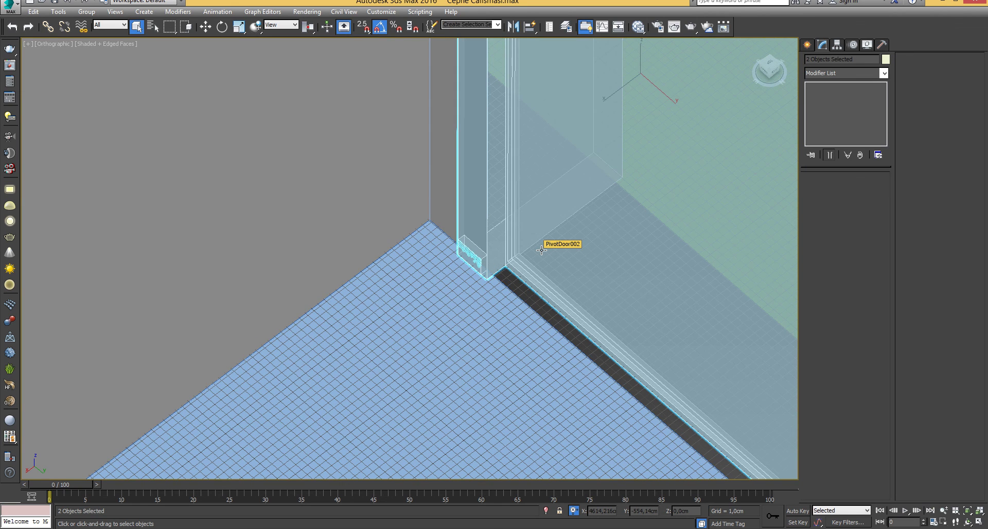
left_click(477, 256)
key("Delete")
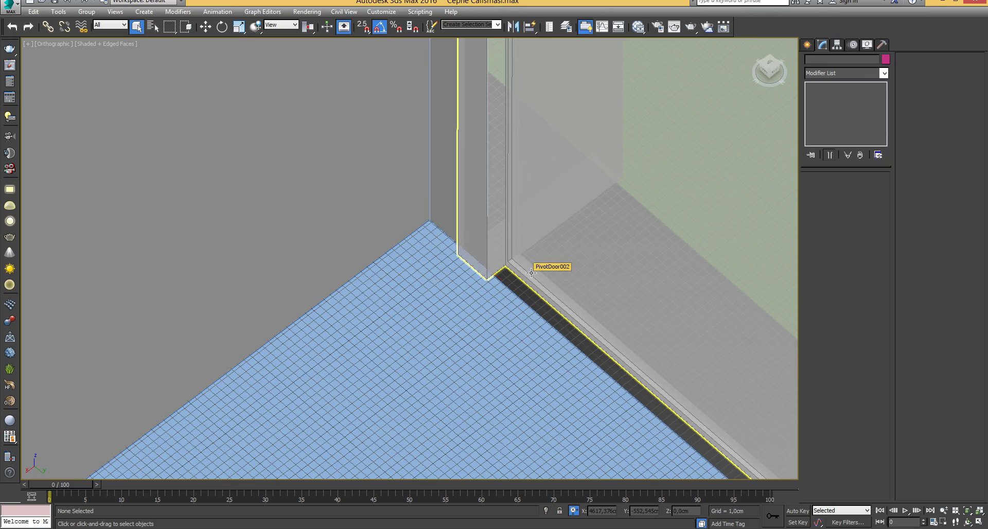
Convert the pivot door (PivotDoor002) to an Editable Poly.
scroll(486, 252, "down", 5)
left_click(541, 232)
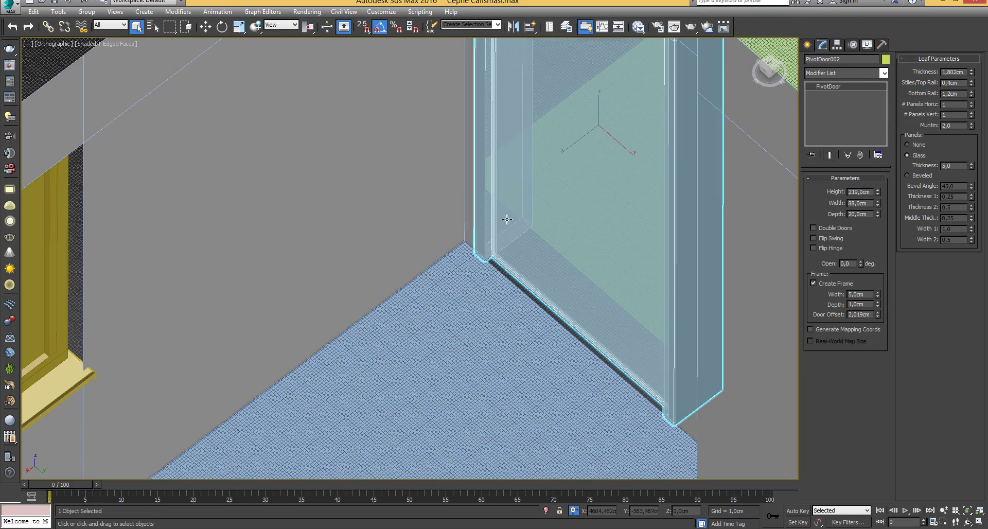
scroll(514, 221, "down", 4)
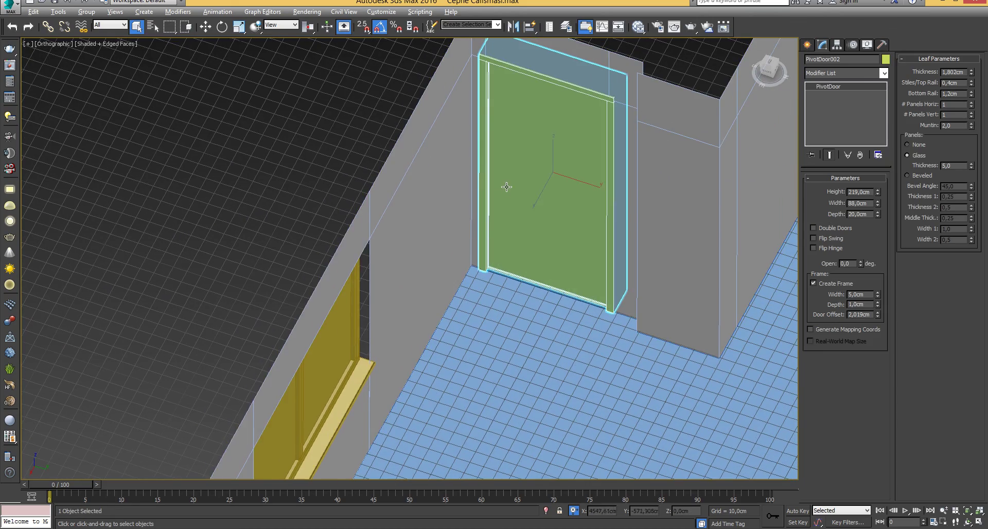
scroll(504, 188, "down", 4)
middle_click_drag(505, 188, 504, 235, "alt")
right_click(520, 211)
mouse_move(582, 317)
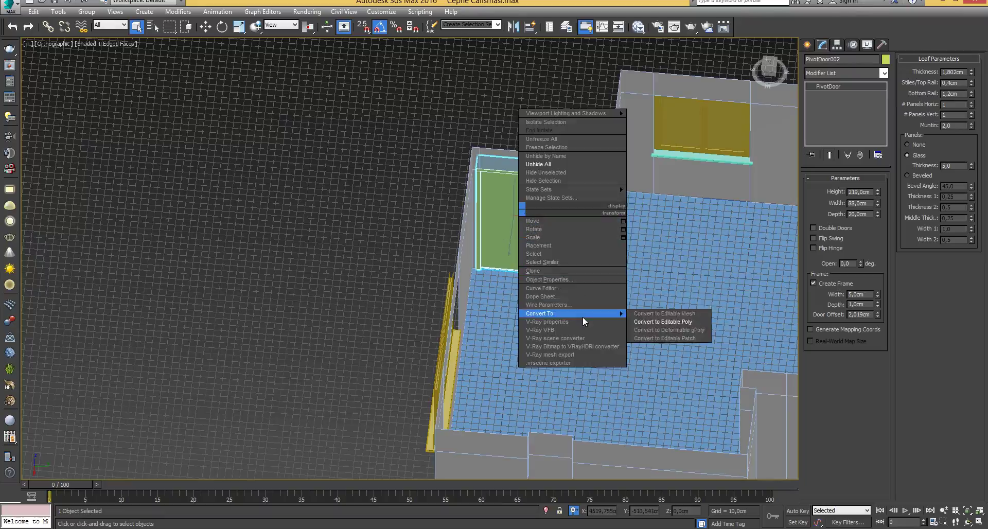
left_click(664, 313)
Select the whole separated room with its floor outline and start exporting only this selection.
middle_click_drag(531, 243, 448, 263)
scroll(448, 262, "down", 4)
middle_click_drag(448, 263, 585, 387, "alt")
scroll(555, 212, "down", 2)
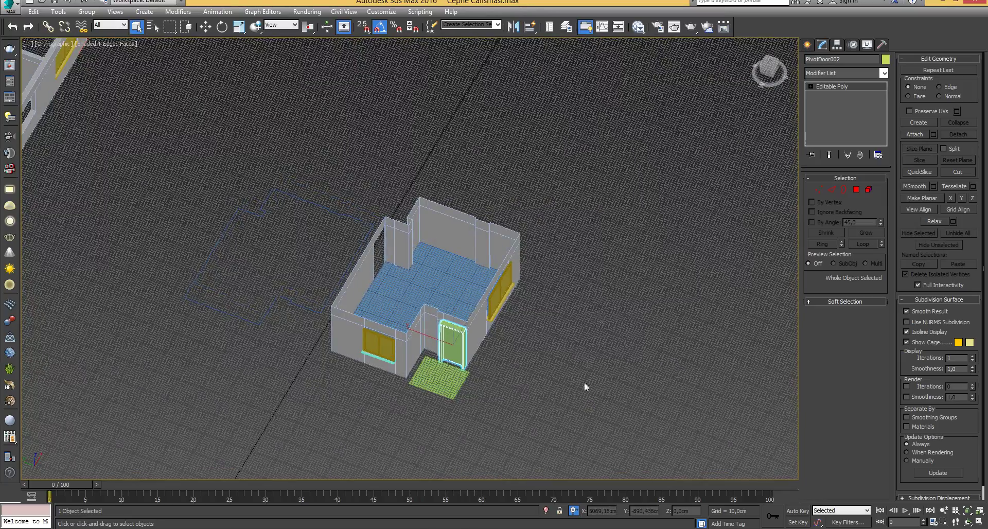
left_click_drag(341, 208, 203, 149)
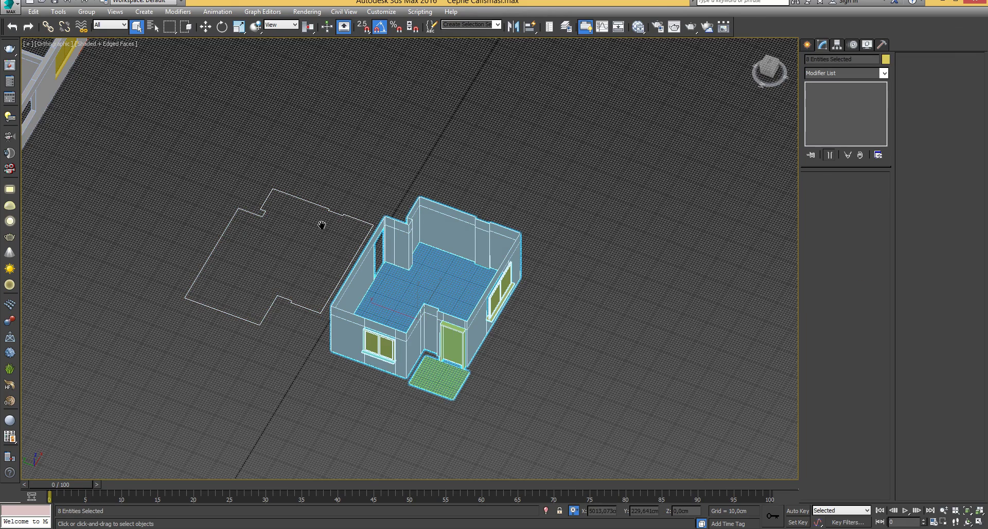
middle_click_drag(320, 224, 354, 233)
middle_click_drag(273, 177, 292, 174)
left_click(11, 5)
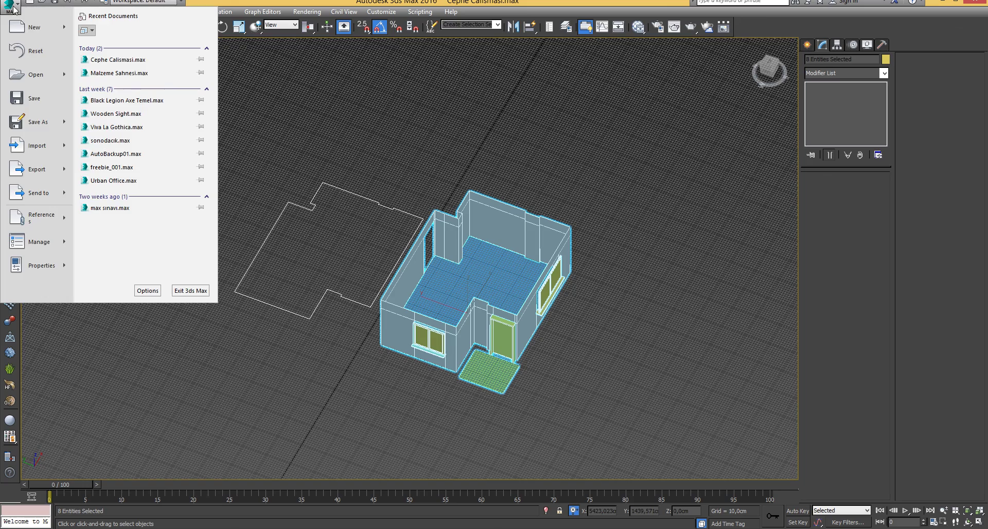
mouse_move(42, 181)
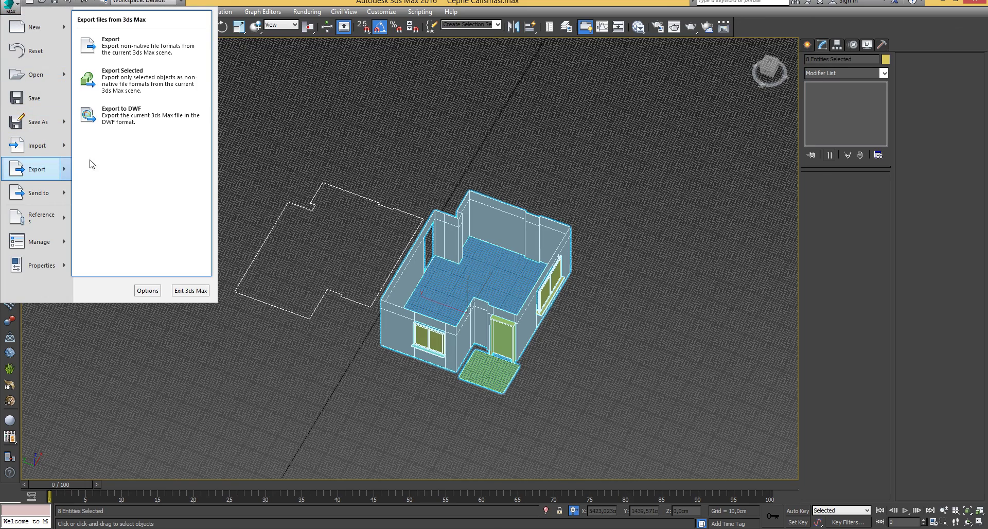
left_click(126, 82)
Overwrite the existing "Salonun Tasarımı" FBX file using the Autodesk Media & Entertainment preset, then dismiss the export report.
left_click(83, 75)
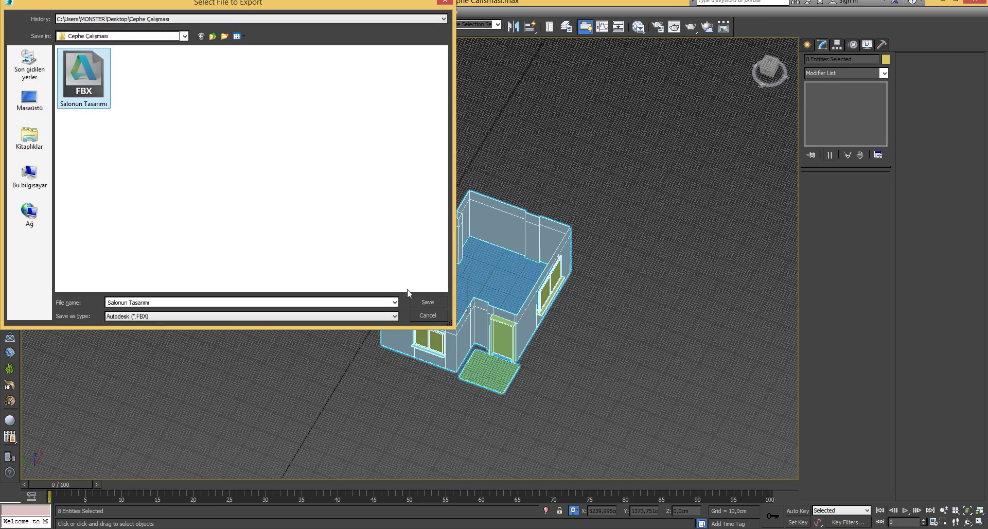
left_click(427, 302)
left_click(530, 309)
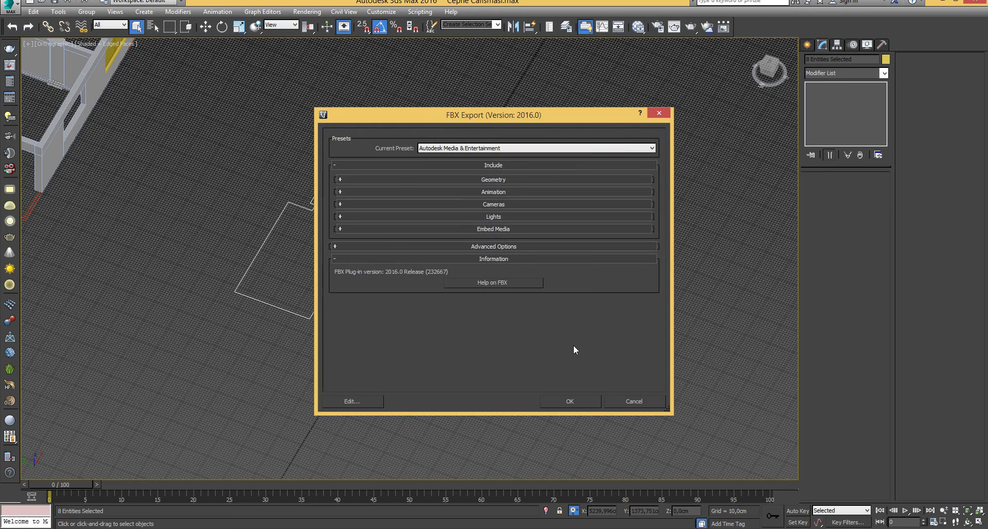
left_click(569, 401)
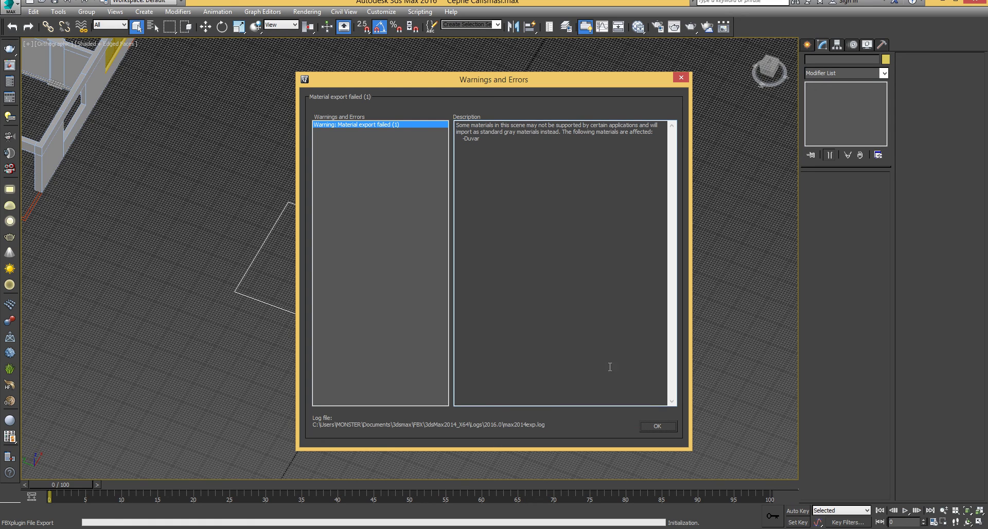
left_click(656, 426)
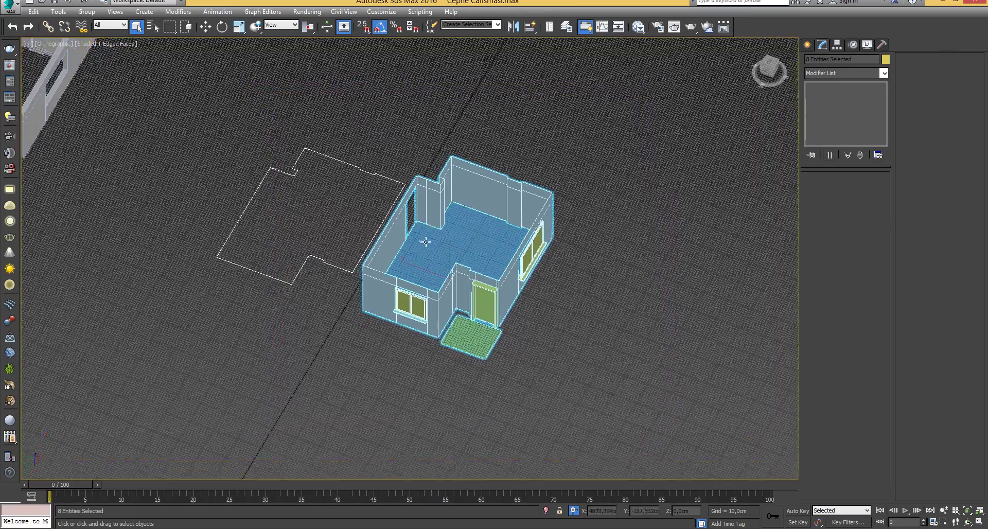
Clear the selection and examine the outline lines left at the building corner where the large room was taken out.
scroll(437, 213, "down", 2)
middle_click_drag(409, 247, 395, 293)
scroll(402, 261, "up", 4)
middle_click_drag(309, 265, 375, 278)
scroll(357, 283, "down", 2)
middle_click_drag(195, 200, 323, 251)
scroll(323, 251, "up", 5)
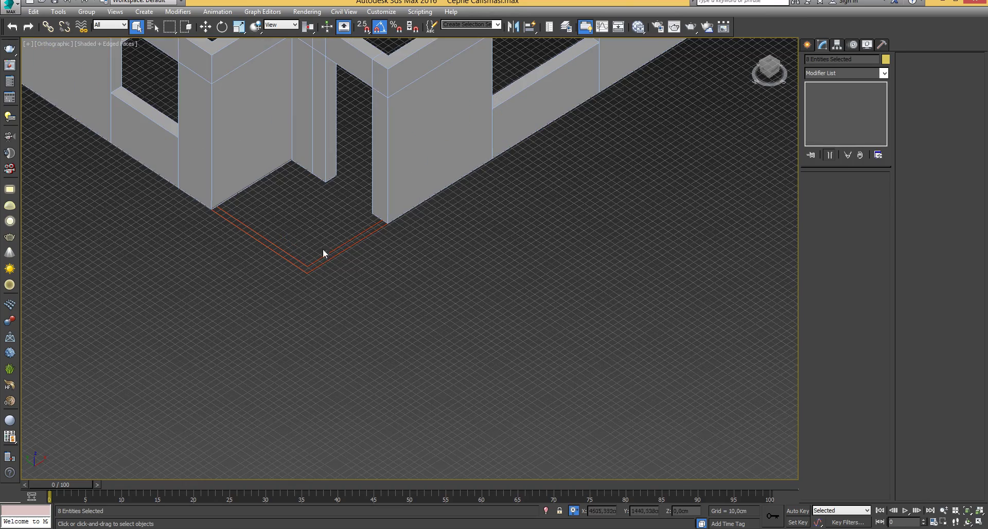
left_click(323, 257)
scroll(242, 235, "up", 4)
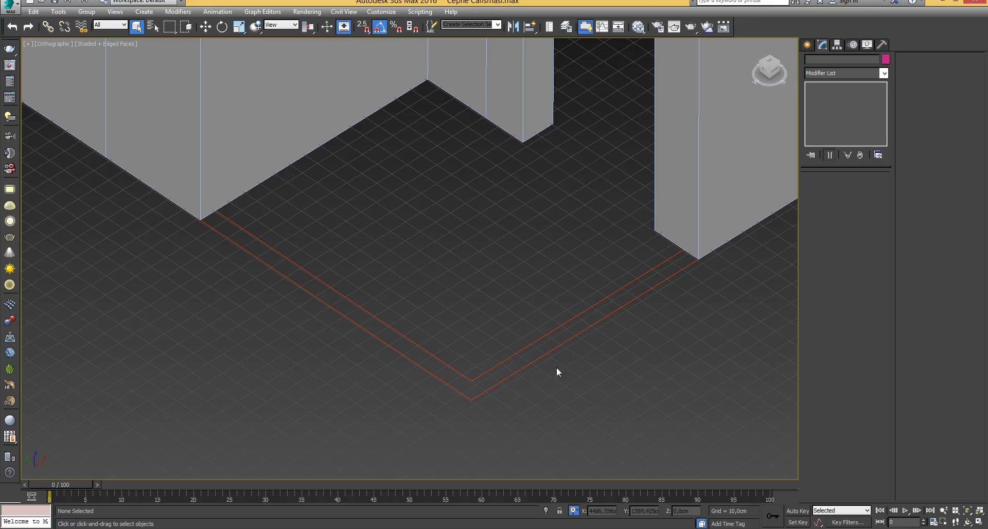
Examine the separated room's walls, floor, door and windows from several angles.
scroll(485, 304, "down", 8)
middle_click_drag(470, 284, 456, 308)
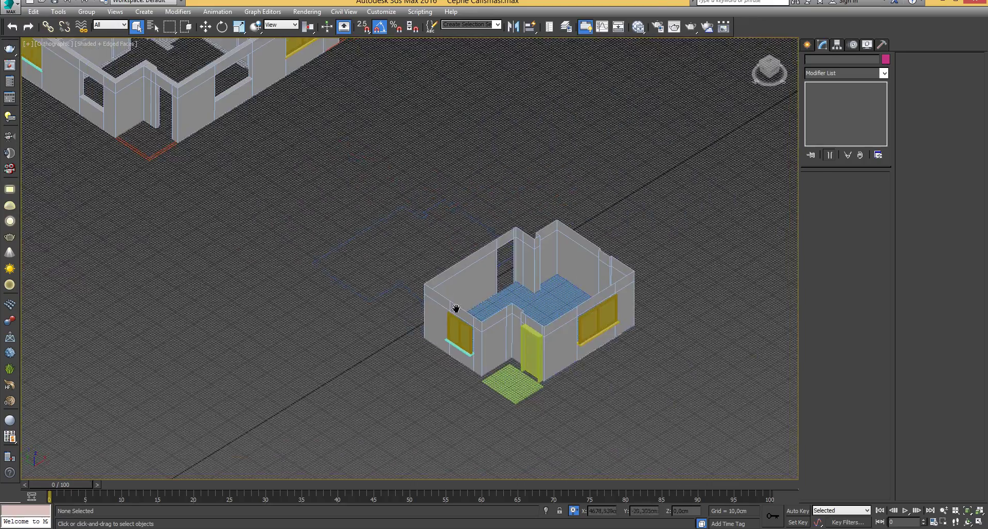
scroll(423, 294, "up", 3)
middle_click_drag(651, 380, 430, 287)
middle_click_drag(554, 334, 496, 324)
scroll(426, 299, "down", 2)
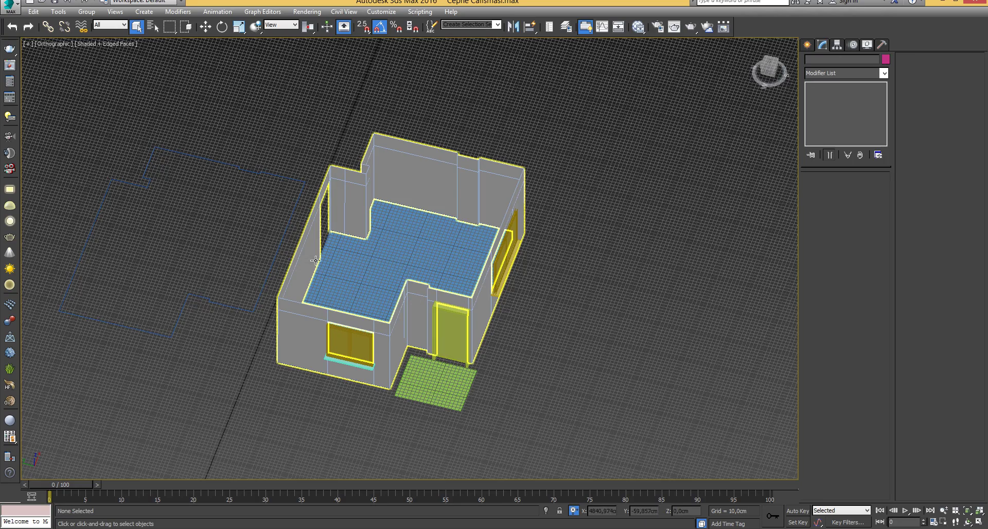
middle_click_drag(307, 276, 369, 296)
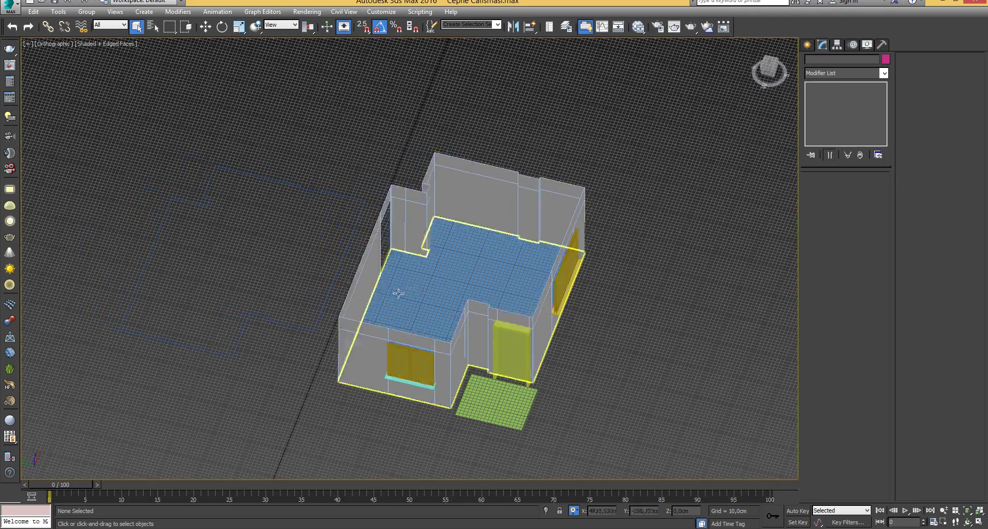
mouse_move(436, 303)
middle_mouse_down()
mouse_move(473, 311)
mouse_move(491, 291)
mouse_move(470, 315)
mouse_move(447, 311)
middle_mouse_up()
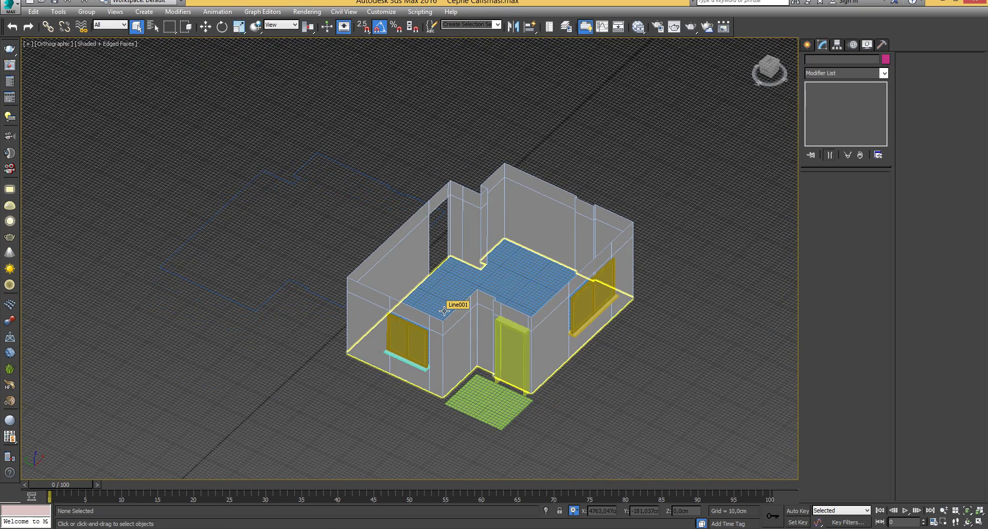